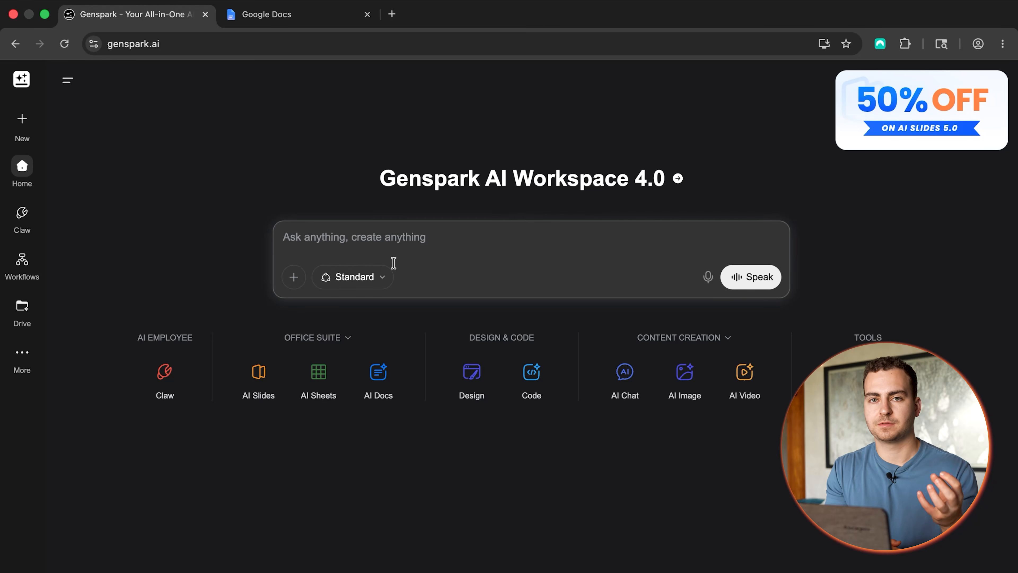
pyautogui.write('h')
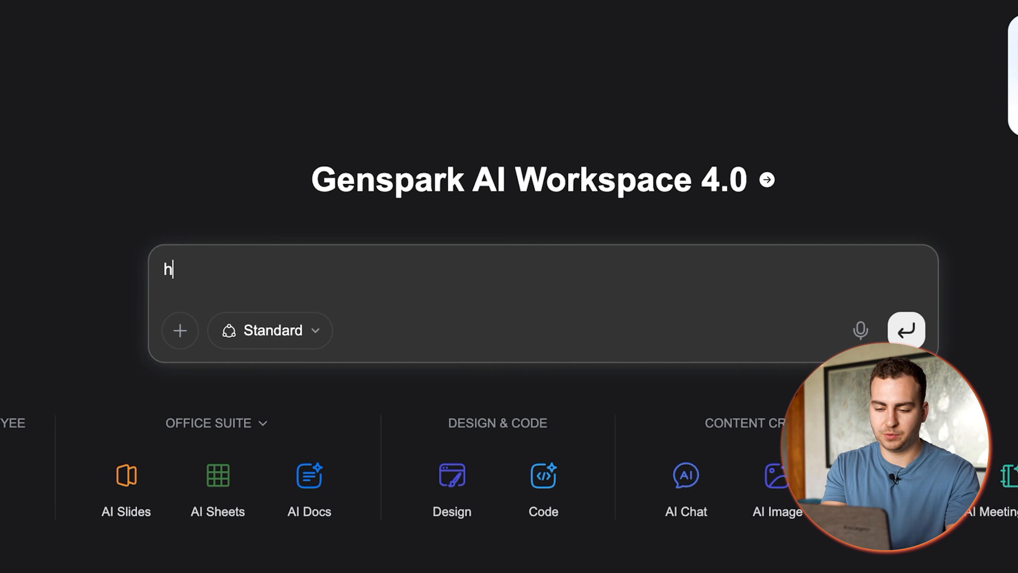
pyautogui.press('BackSpace')
pyautogui.press('BackSpace')
pyautogui.press('BackSpace')
pyautogui.press('BackSpace')
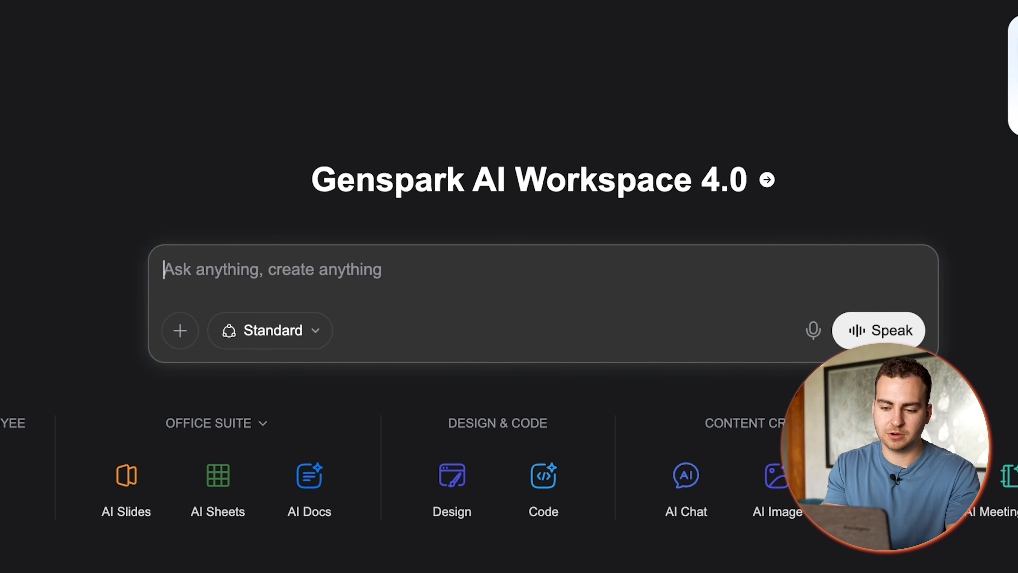
# Review the available AI modes and look through the catalogue of connectors that can be added to the assistant
pyautogui.click(257, 331)
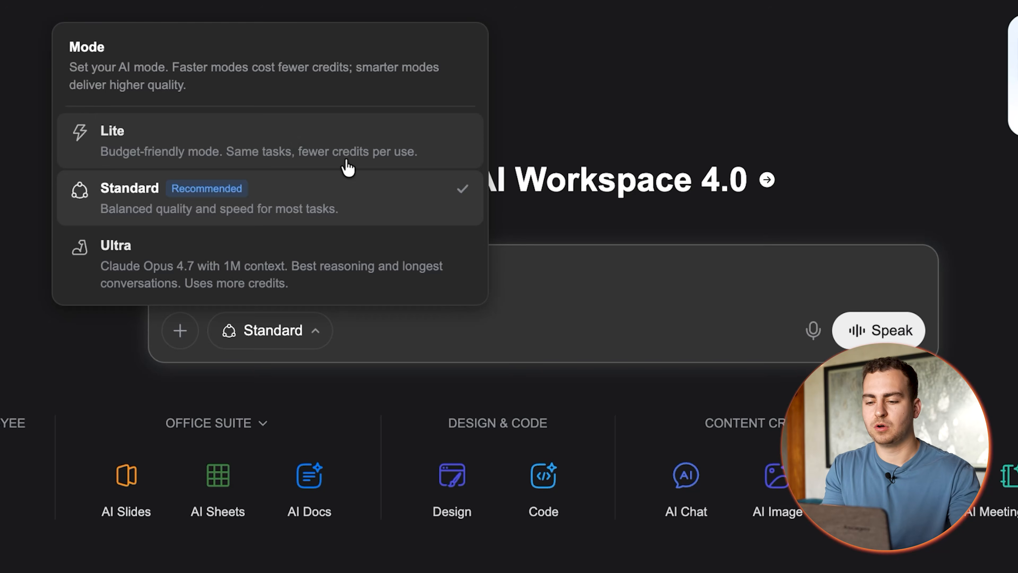
pyautogui.click(554, 278)
pyautogui.click(180, 330)
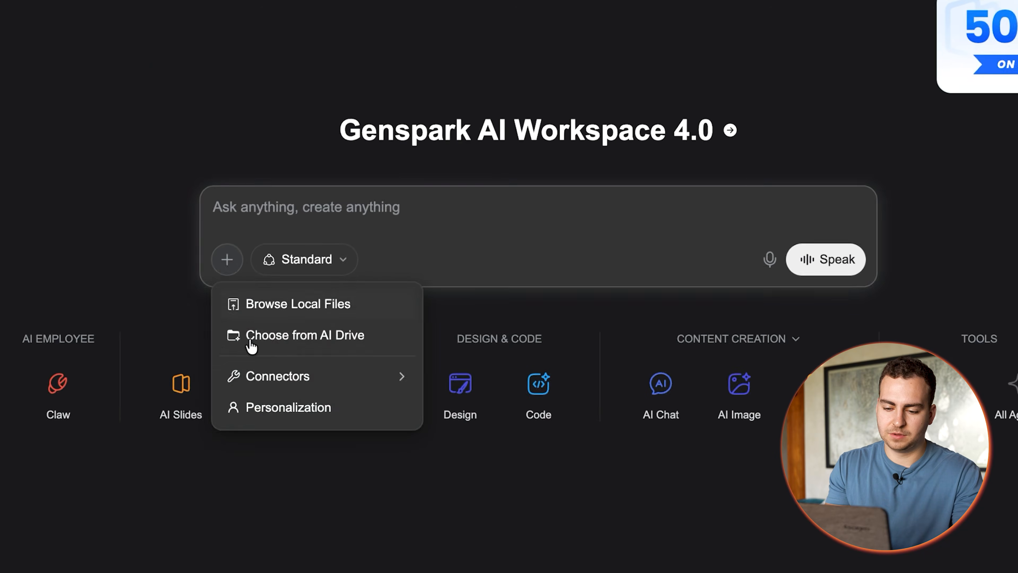
pyautogui.moveTo(276, 385)
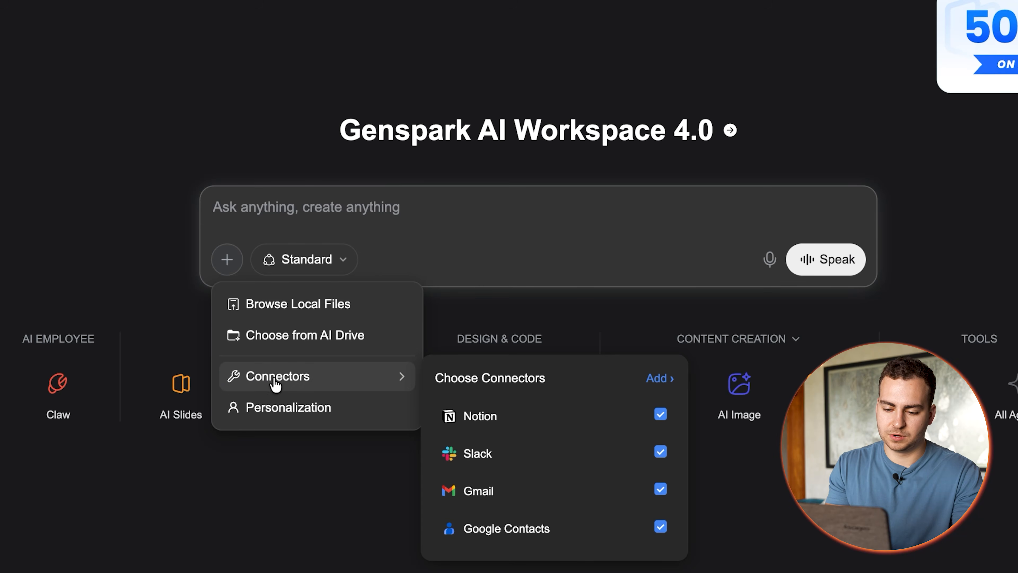
pyautogui.click(657, 379)
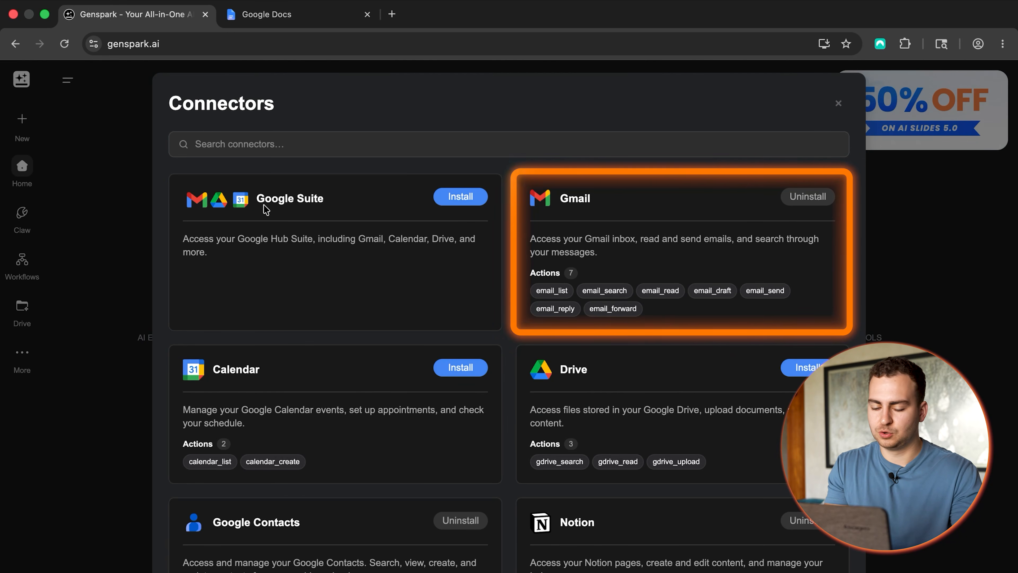
pyautogui.scroll(-20, 572, 389)
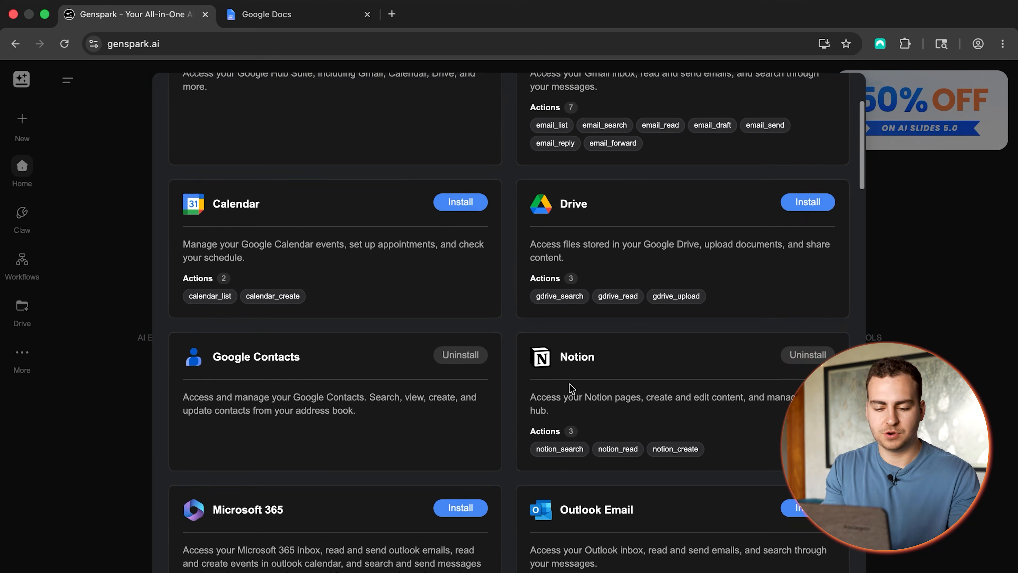
pyautogui.scroll(-15, 569, 384)
pyautogui.scroll(20, 577, 381)
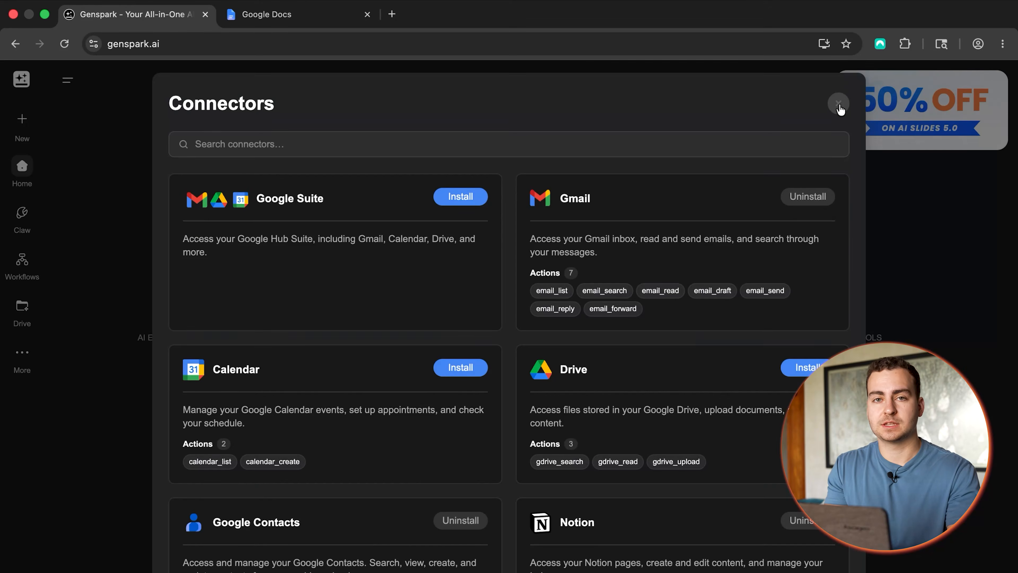
pyautogui.click(837, 105)
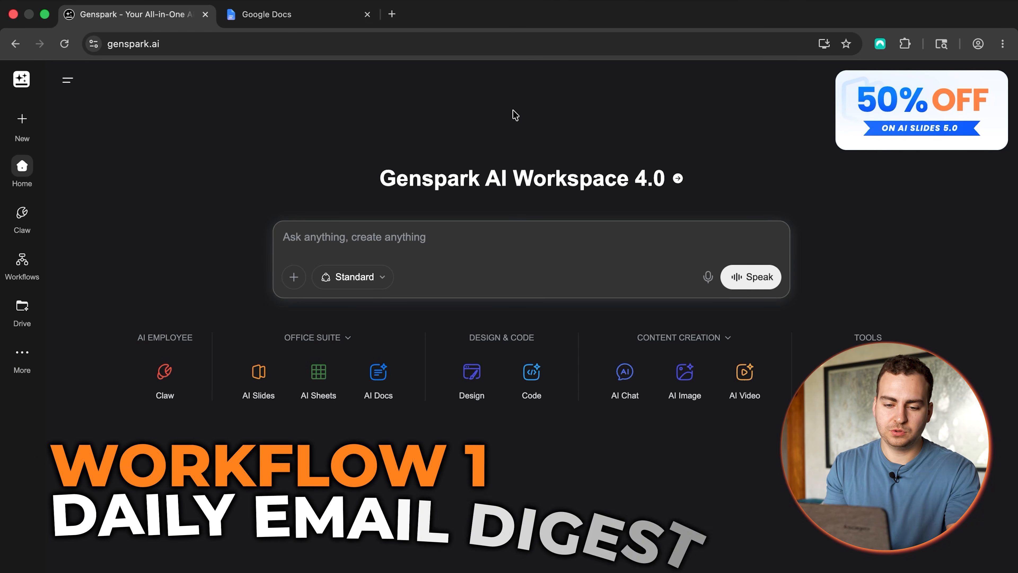
# Go to the Workflows page, enlarge the page to 110%, and look over the workflow templates
pyautogui.click(25, 262)
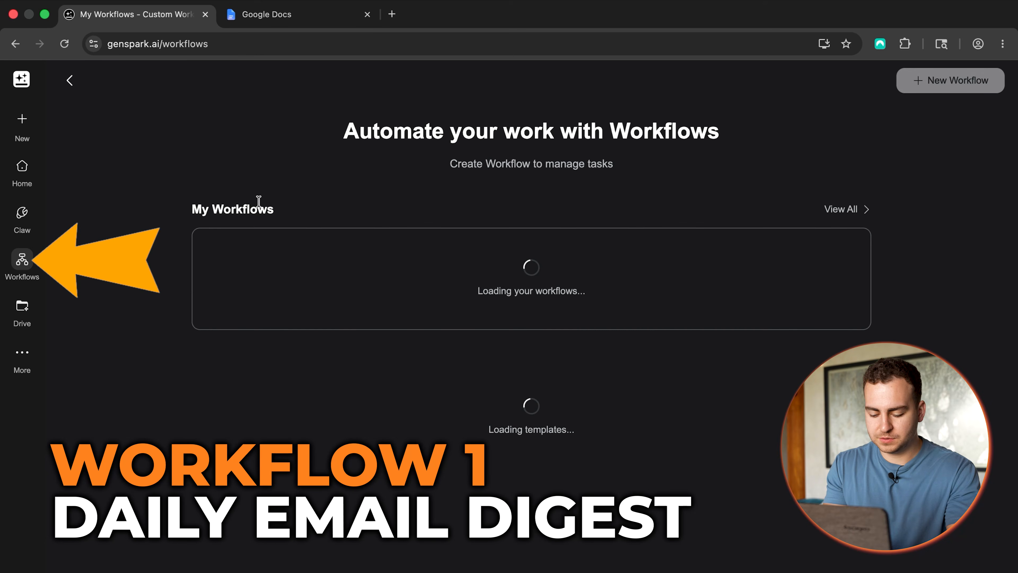
pyautogui.press('super+equal')
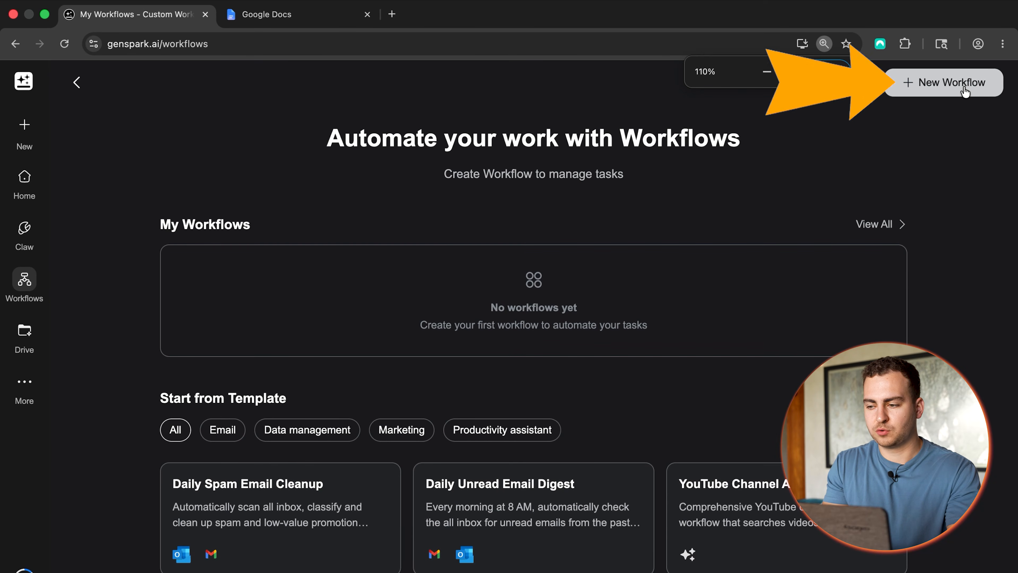
pyautogui.scroll(-12, 497, 285)
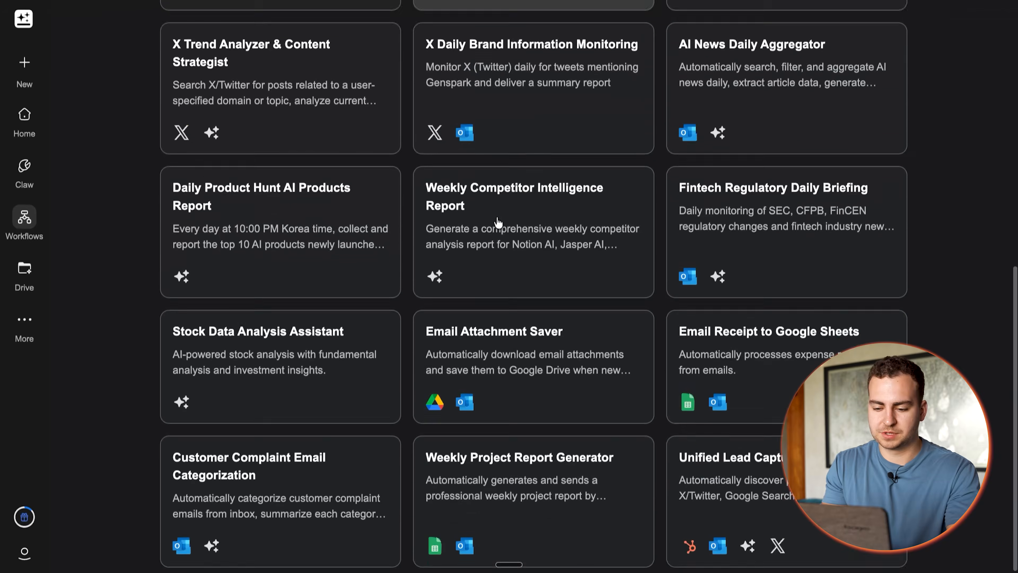
pyautogui.scroll(12, 498, 220)
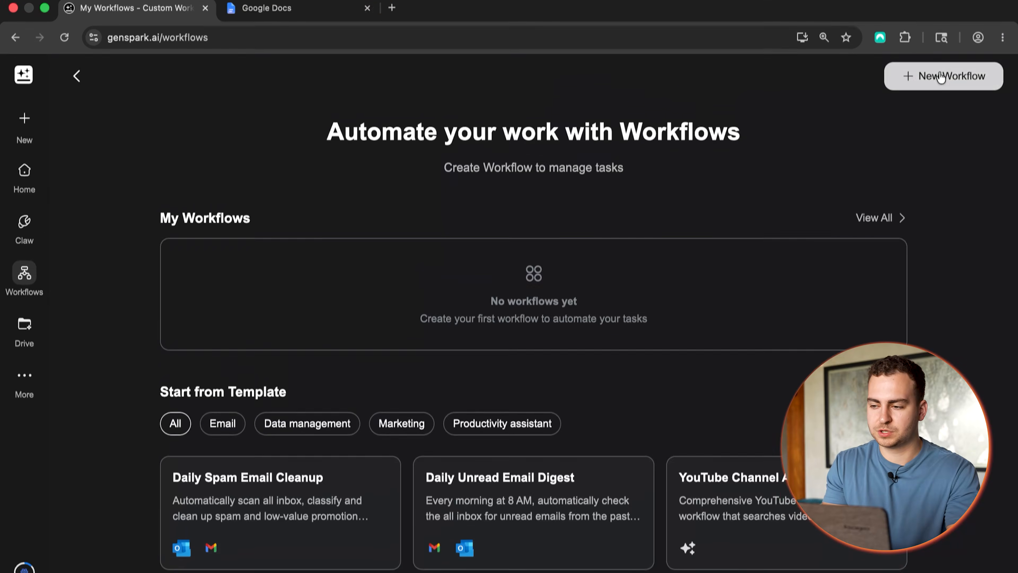
# Create a new custom workflow and dismiss the introductory hint above the prompt box
pyautogui.click(952, 78)
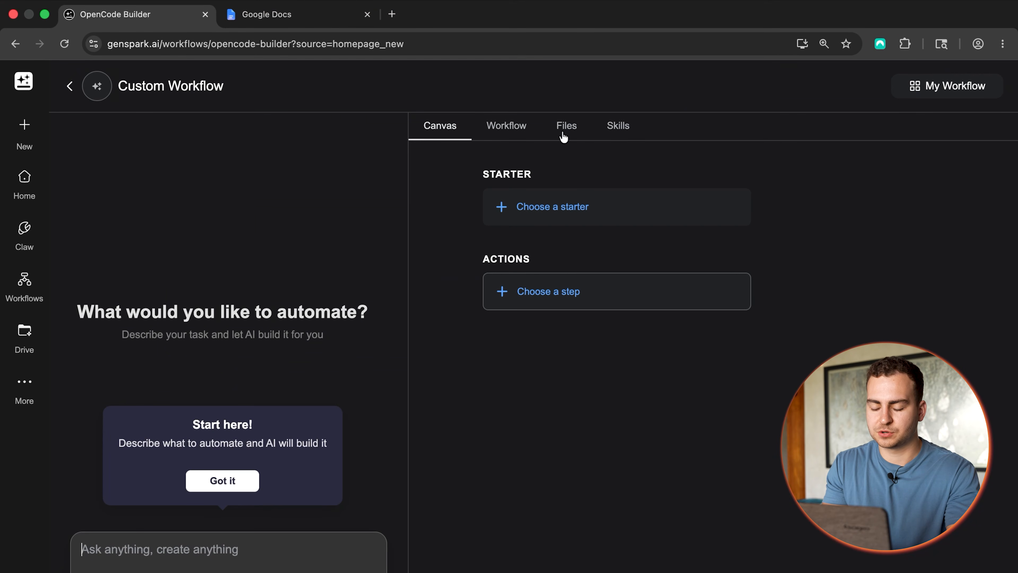
pyautogui.click(232, 481)
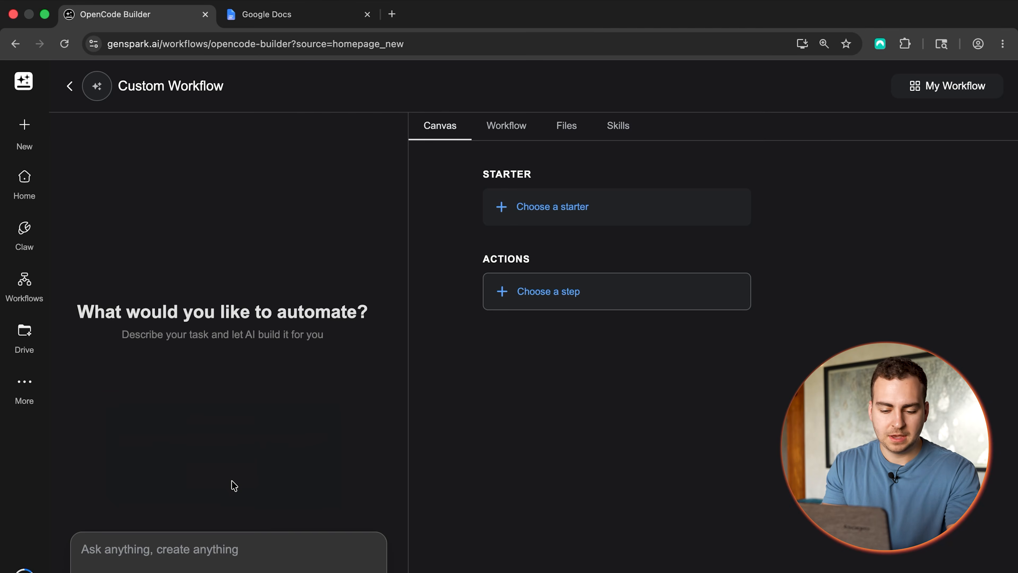
pyautogui.click(151, 529)
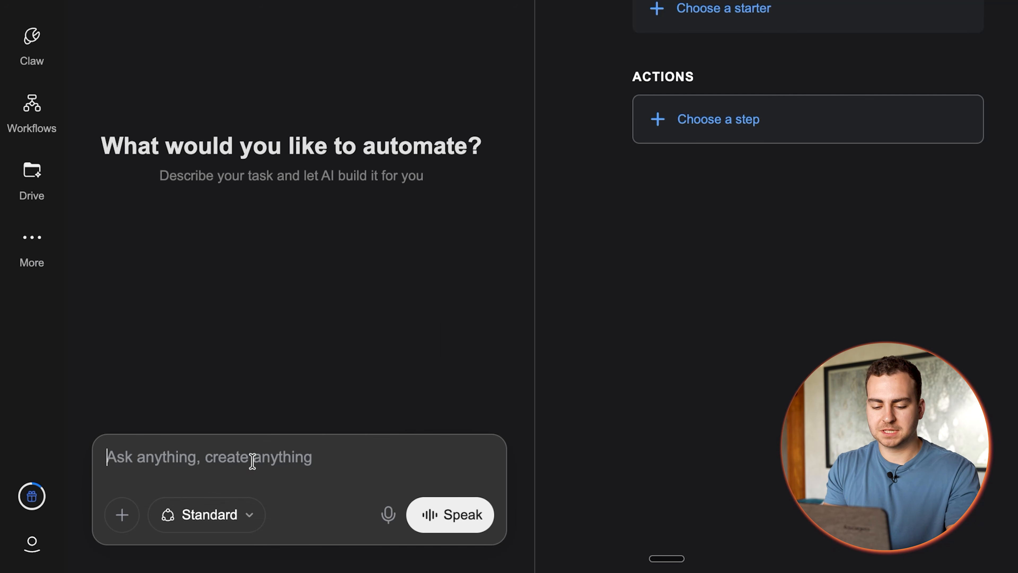
pyautogui.click(161, 444)
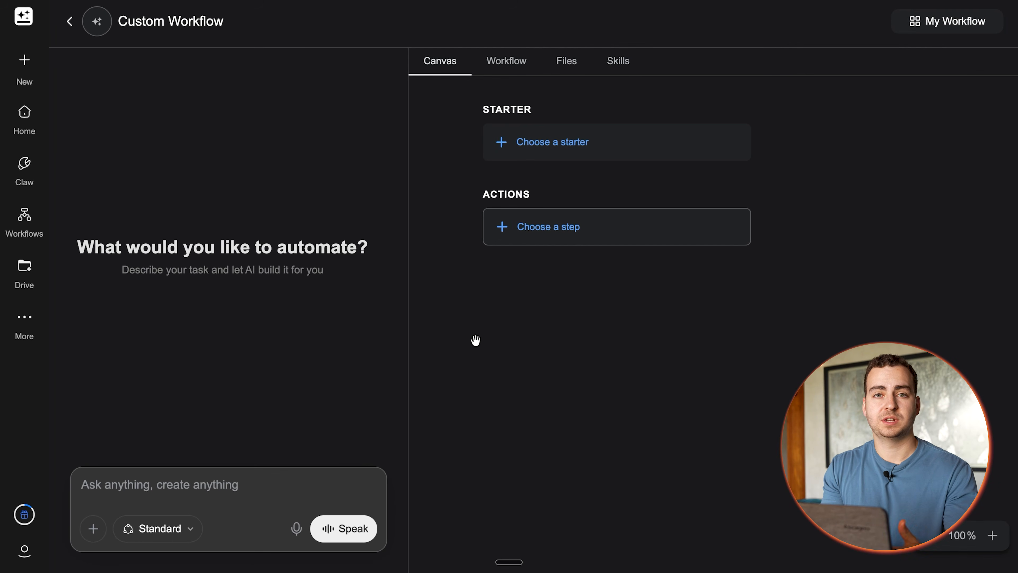
# Set the workflow's starter to a schedule that repeats daily at 09:00
pyautogui.click(546, 141)
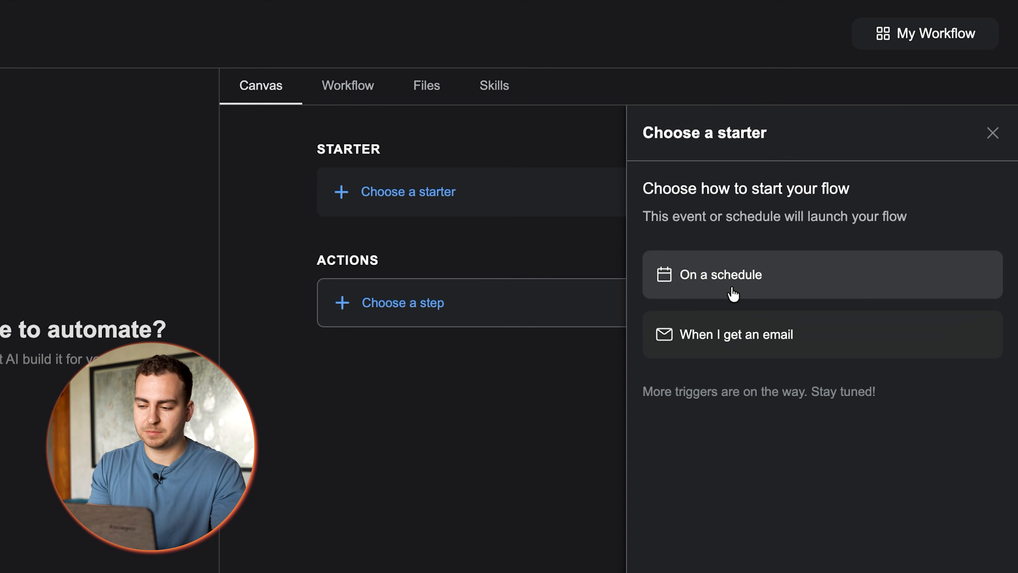
pyautogui.click(723, 275)
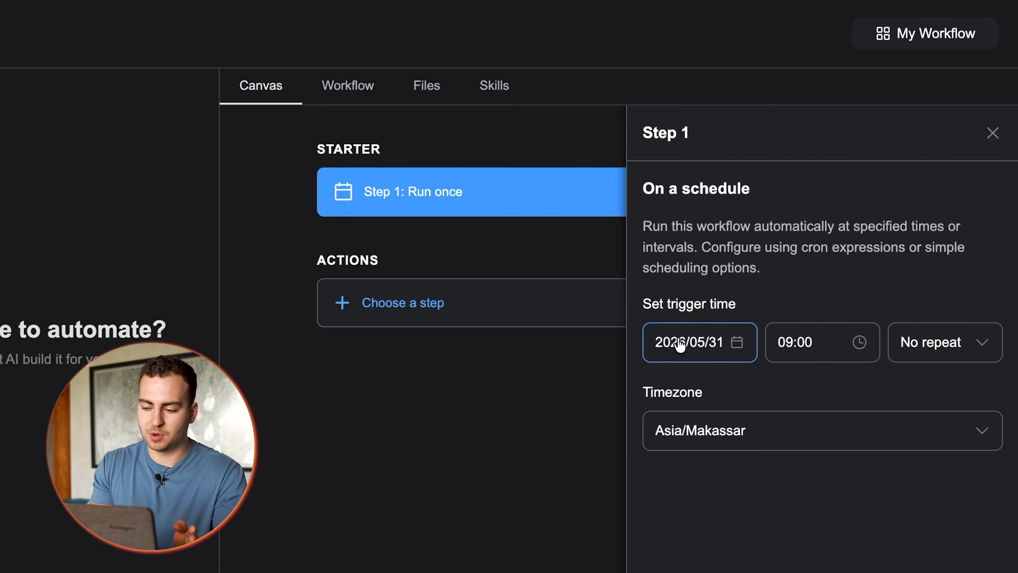
pyautogui.click(926, 345)
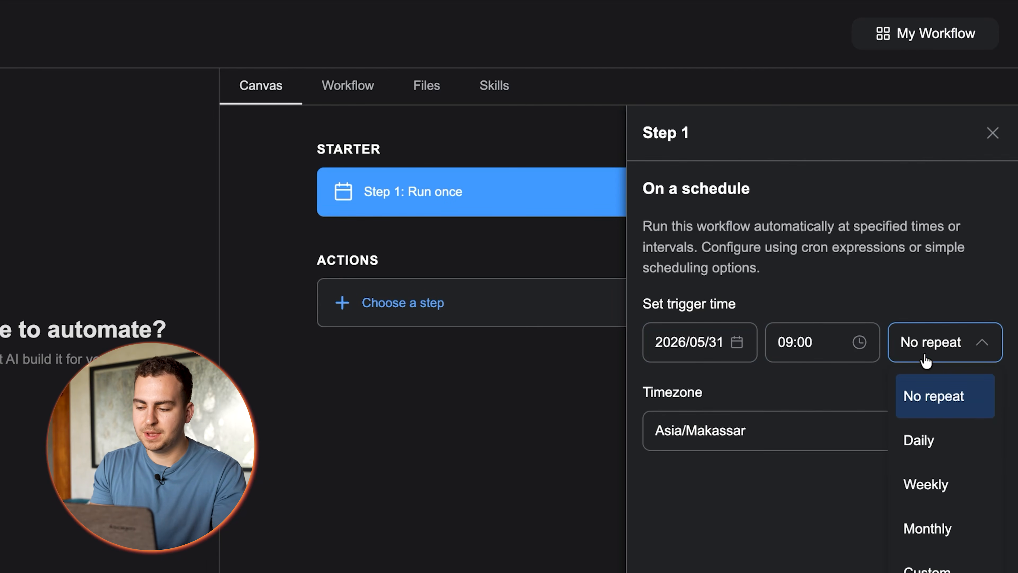
pyautogui.click(928, 457)
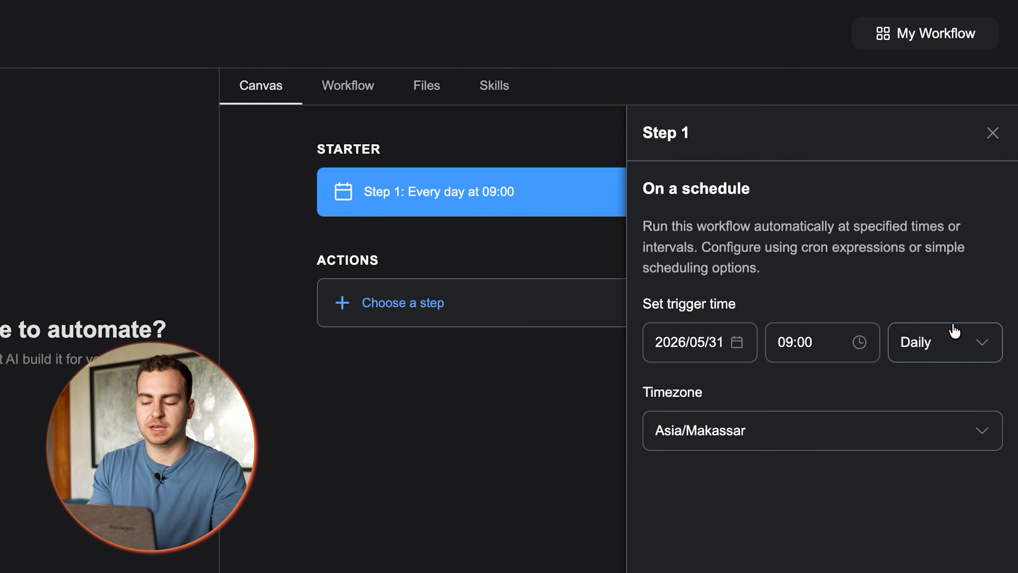
pyautogui.click(953, 349)
pyautogui.click(900, 319)
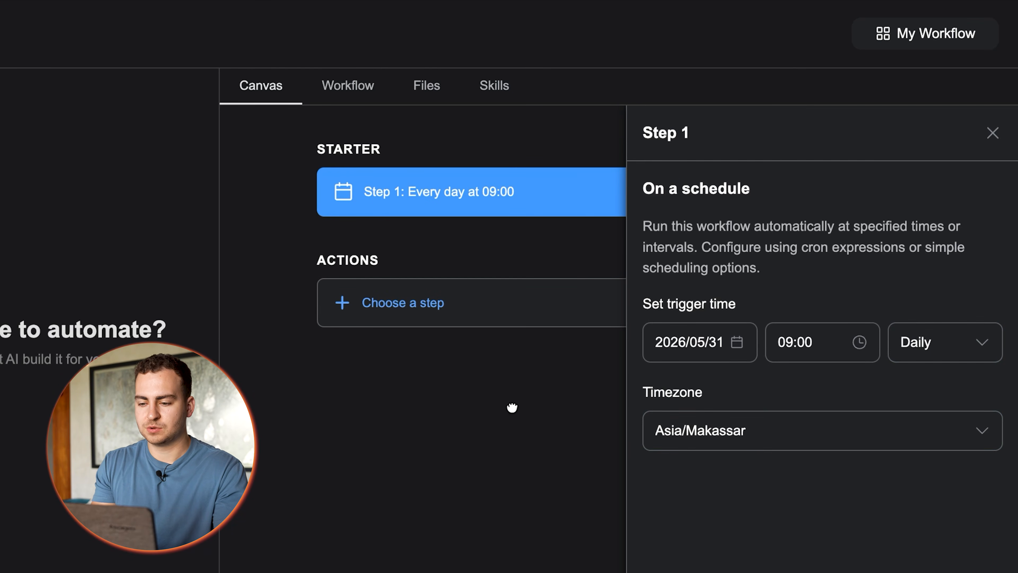
pyautogui.click(993, 133)
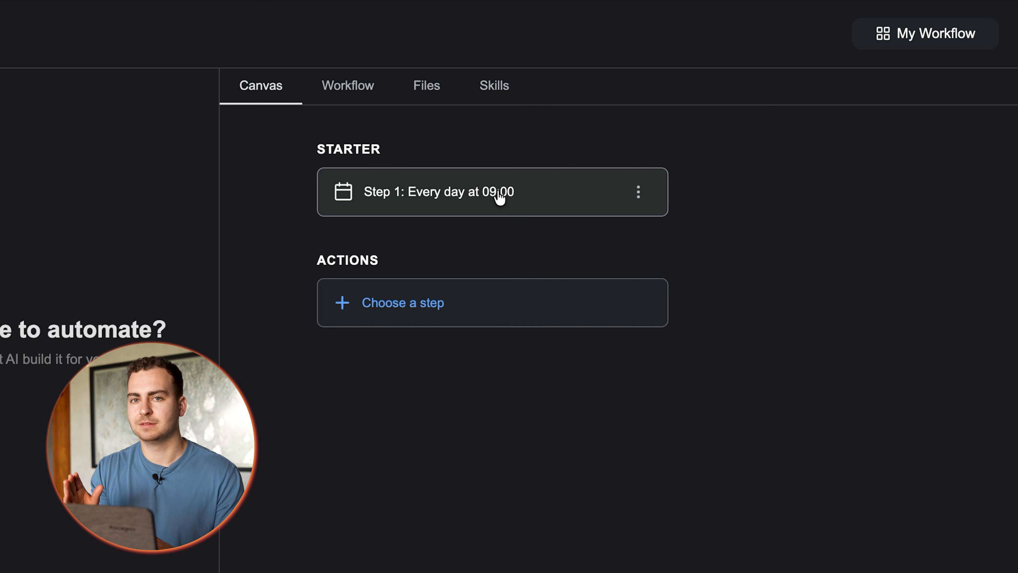
# Browse the integrations and actions that can be added as workflow steps
pyautogui.click(424, 319)
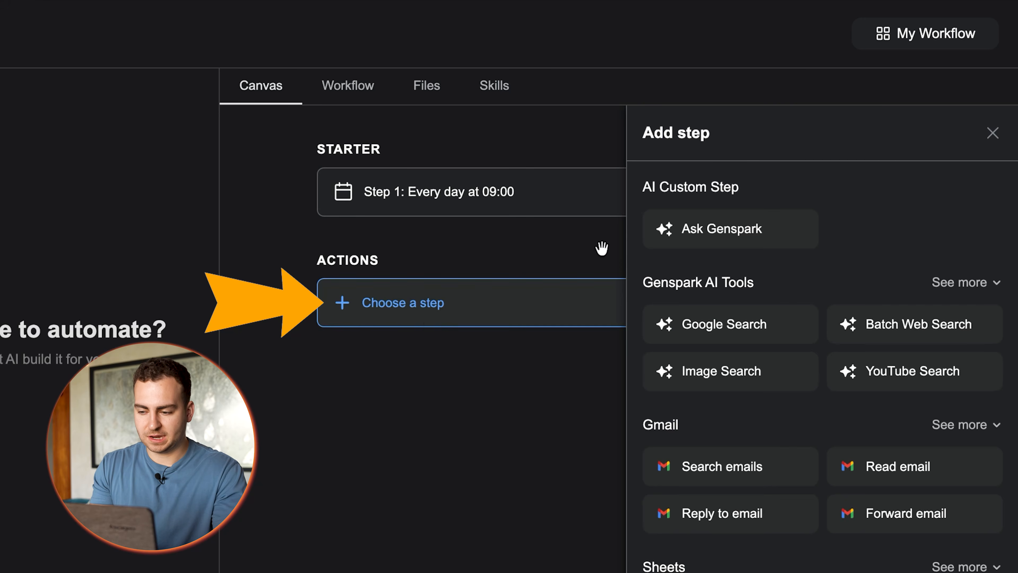
pyautogui.scroll(-20, 793, 208)
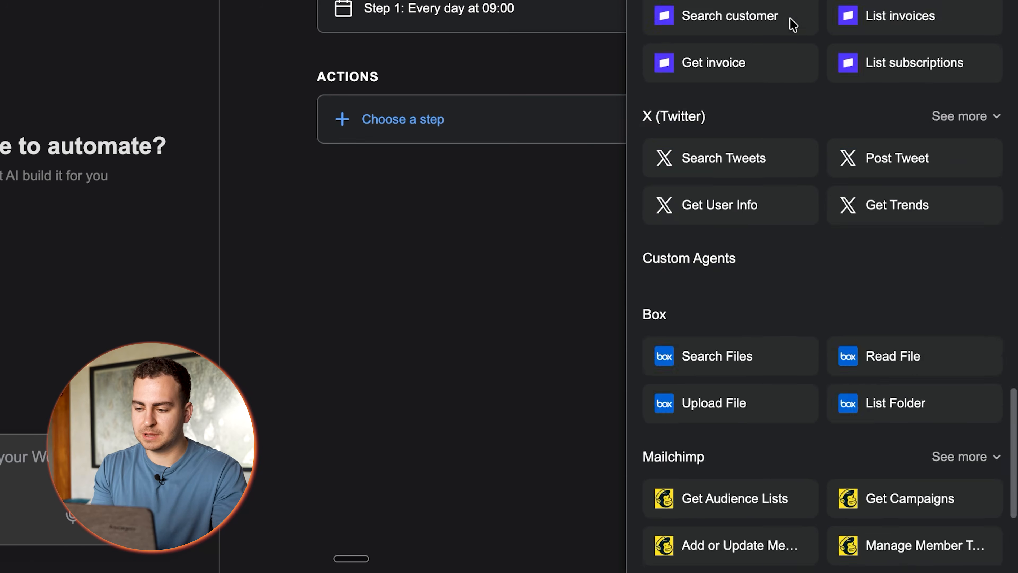
pyautogui.scroll(20, 792, 24)
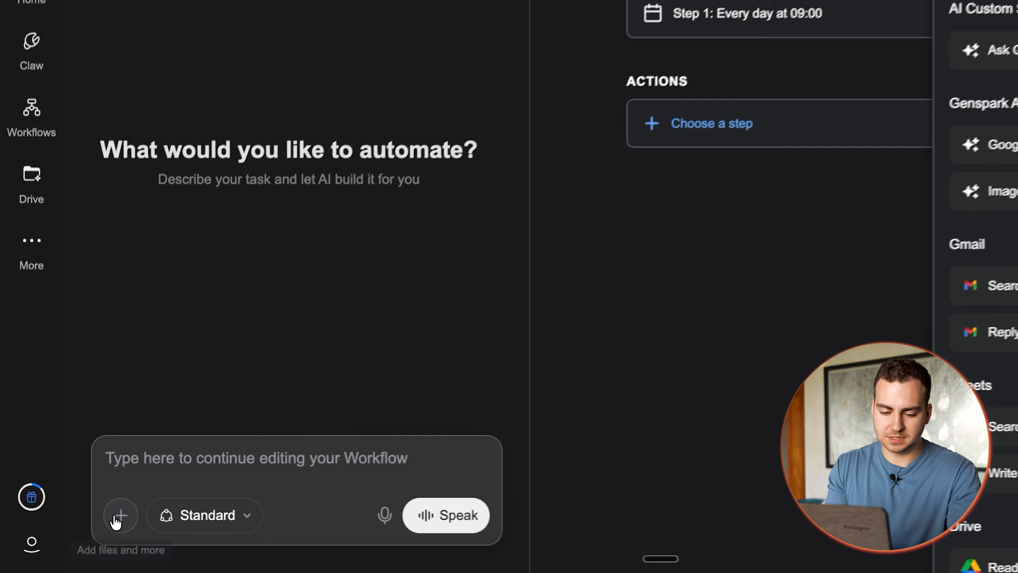
# Install the Google Drive and Google Calendar connectors and check that they are enabled for the workflow
pyautogui.click(116, 520)
pyautogui.moveTo(230, 433)
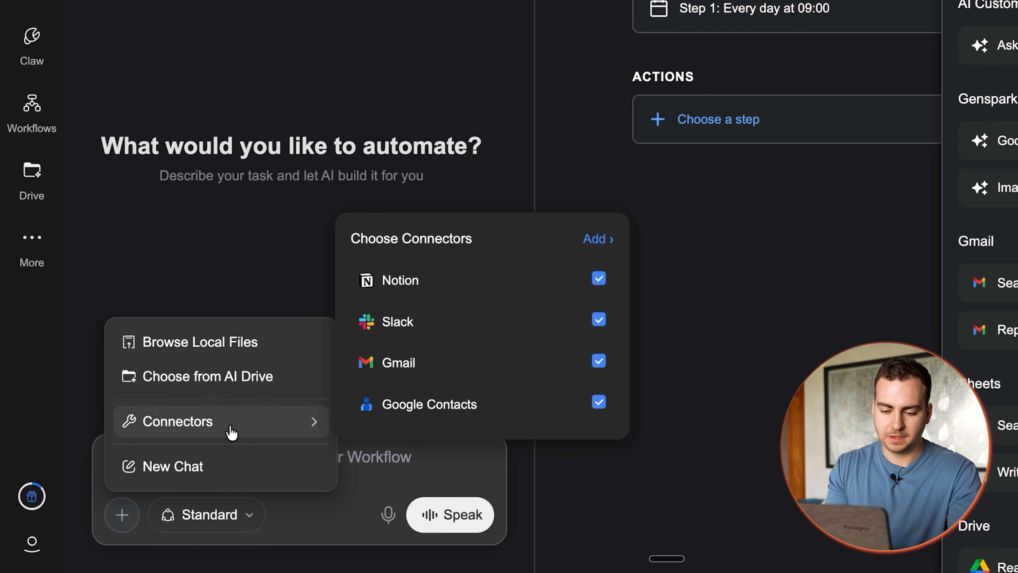
pyautogui.click(606, 241)
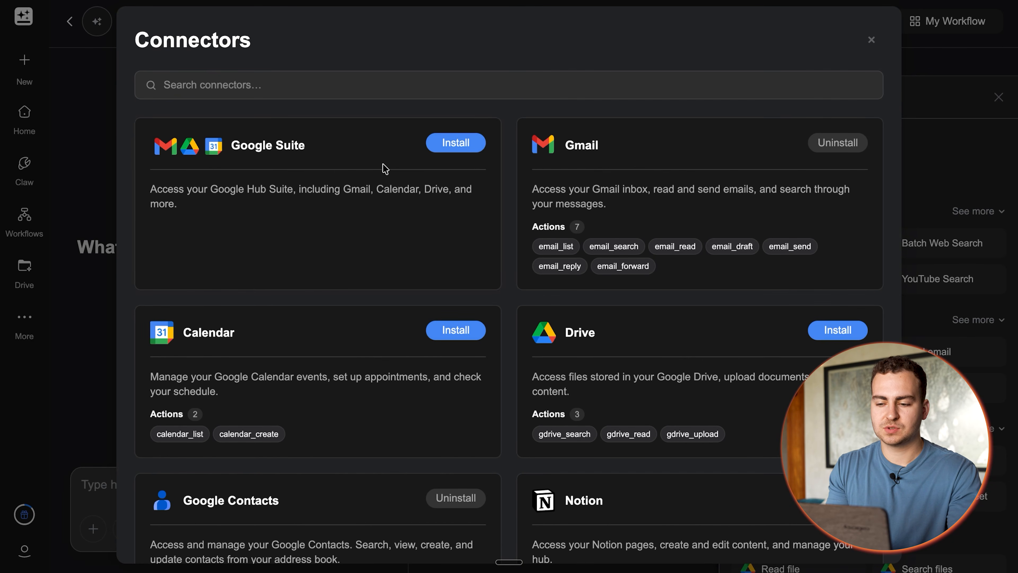
pyautogui.scroll(-1, 406, 184)
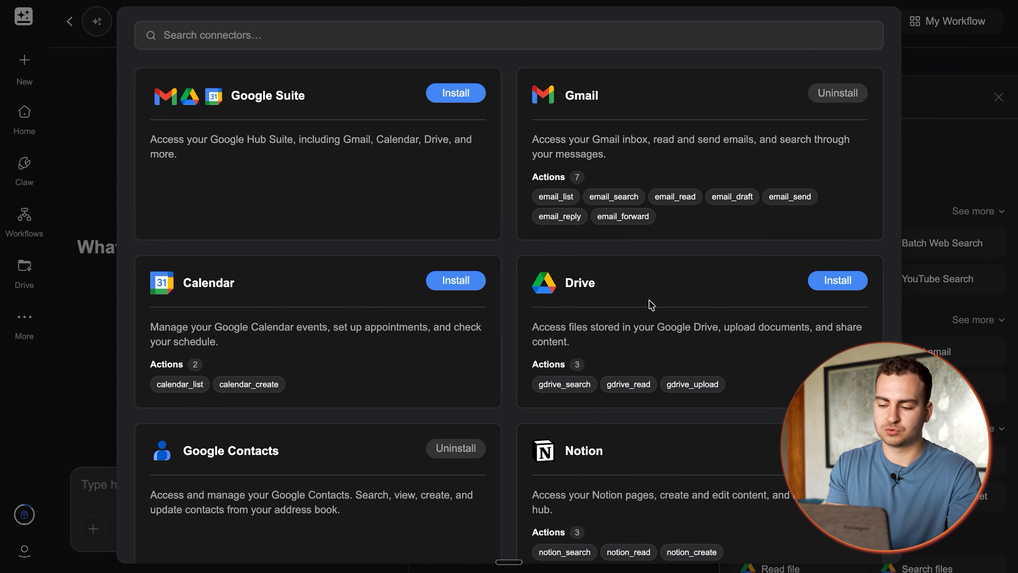
pyautogui.scroll(1, 651, 305)
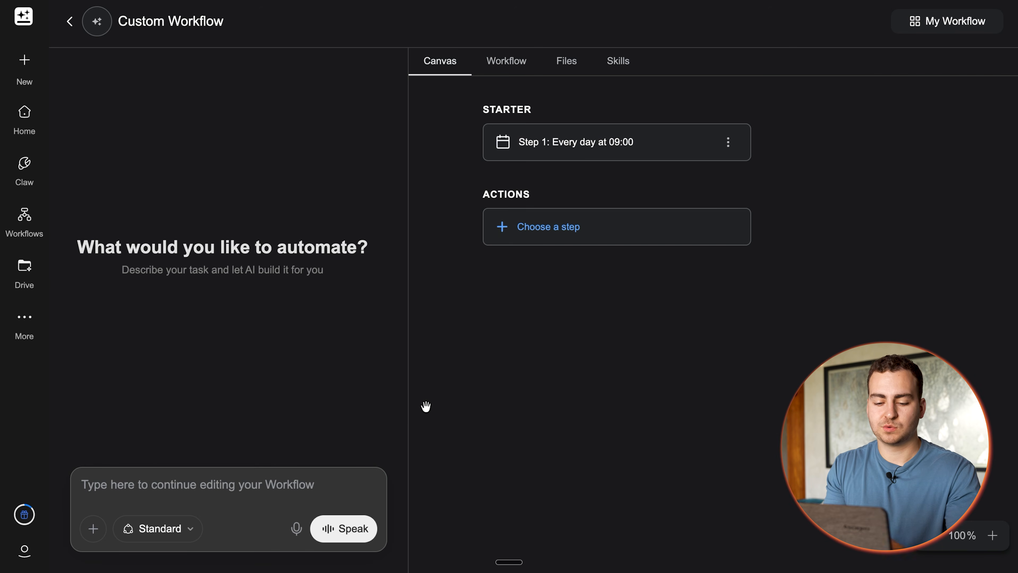
pyautogui.click(91, 528)
pyautogui.moveTo(147, 456)
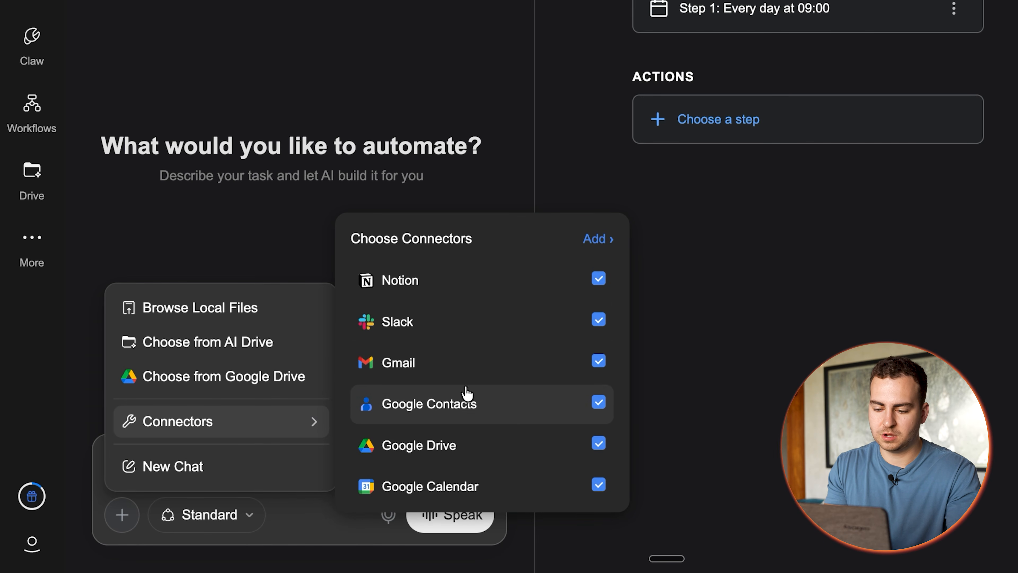
pyautogui.click(760, 263)
# Close the connector list and add the Gmail Search emails action as the workflow's first action
pyautogui.click(561, 227)
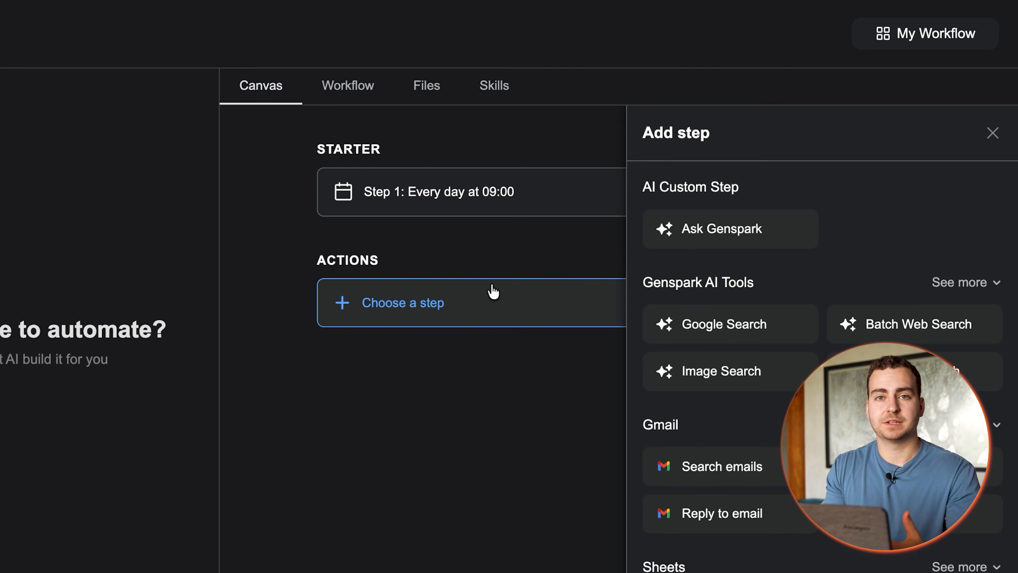
pyautogui.click(387, 314)
pyautogui.click(388, 313)
pyautogui.scroll(-3, 822, 361)
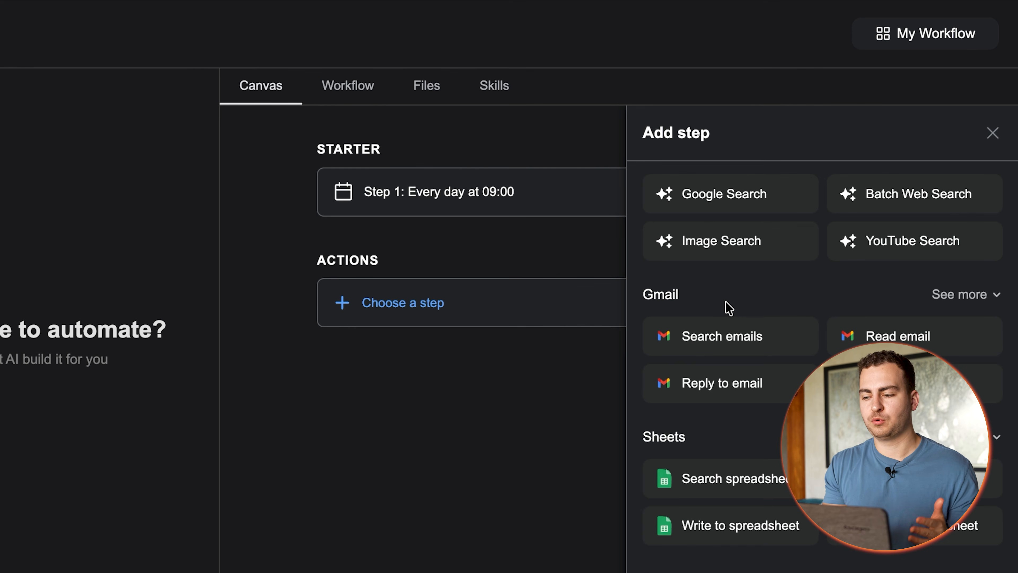
pyautogui.scroll(2, 728, 308)
pyautogui.click(934, 378)
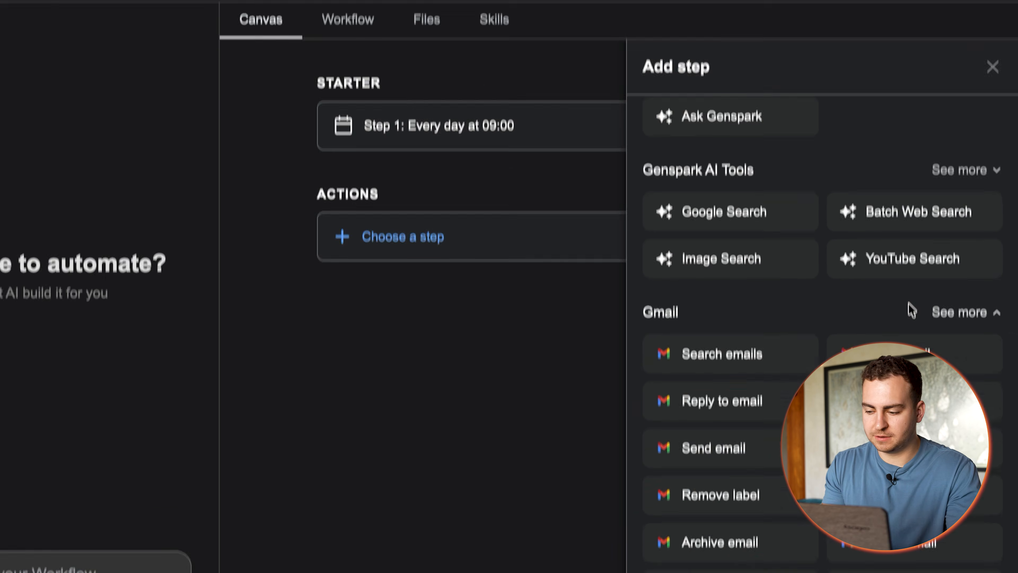
pyautogui.scroll(-3, 910, 371)
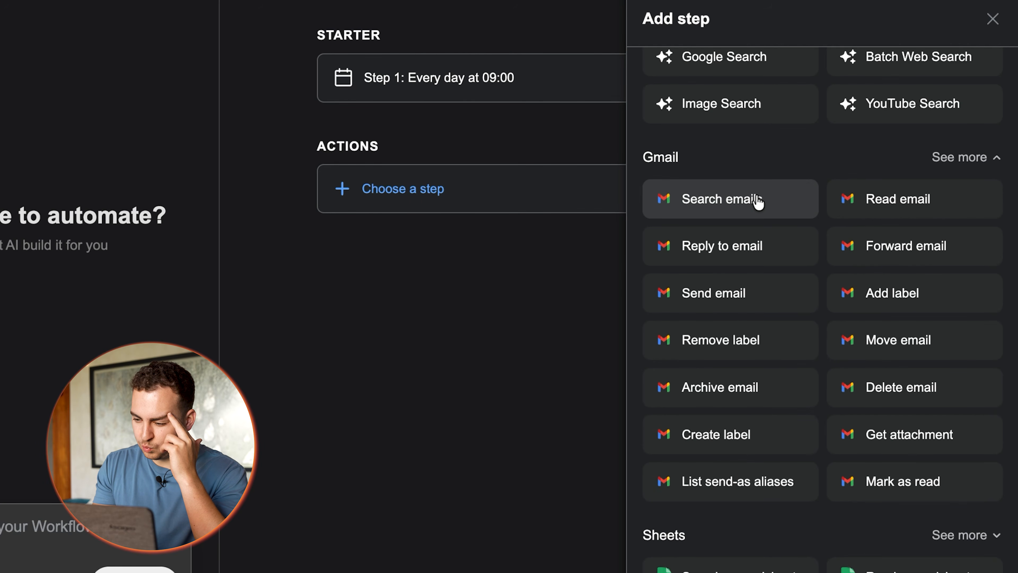
pyautogui.click(722, 199)
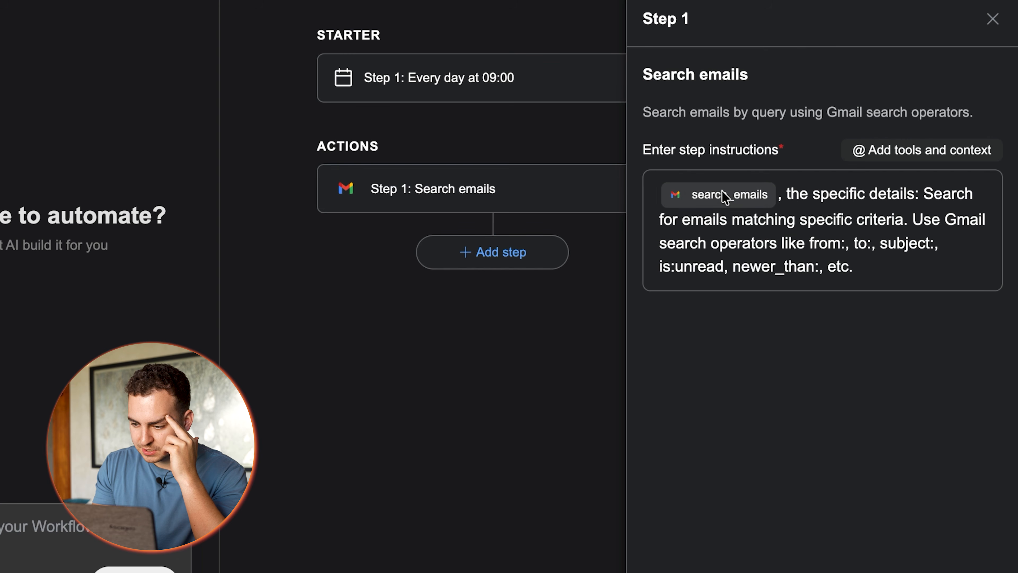
# Review the default instructions of the Search emails step, including the suggested Gmail search operators
pyautogui.click(825, 223)
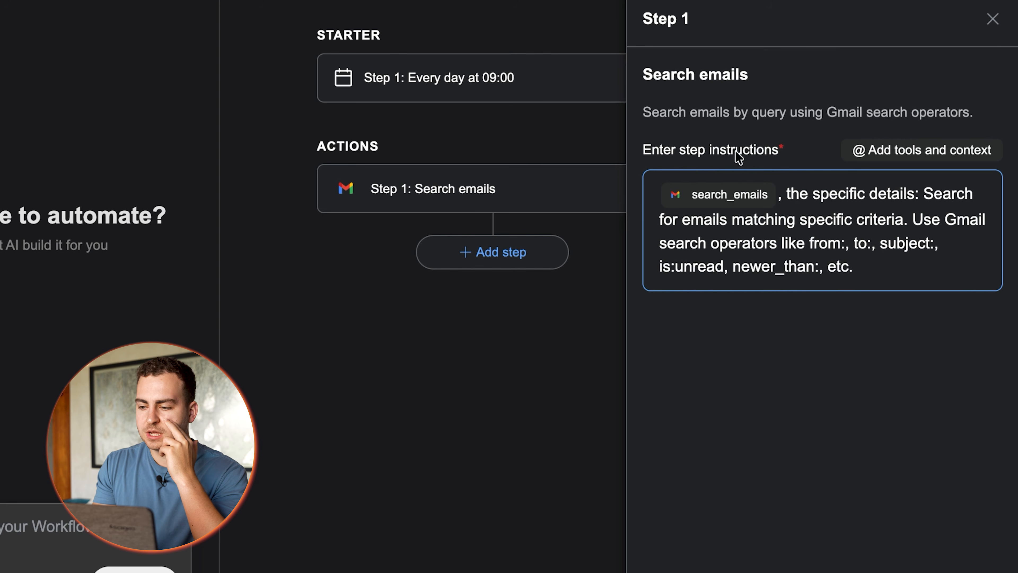
pyautogui.moveTo(789, 189); pyautogui.dragTo(857, 267)
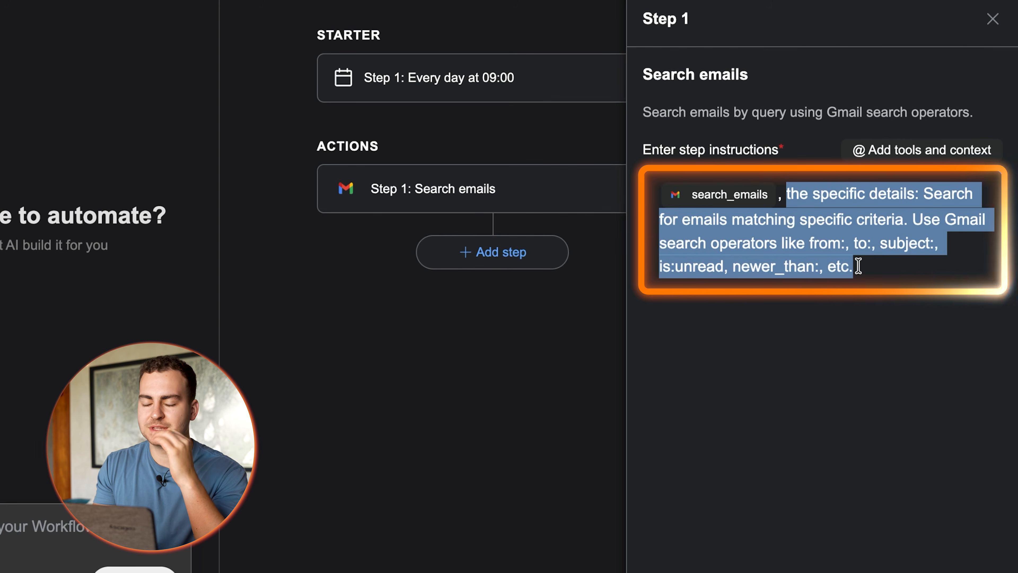
pyautogui.click(858, 266)
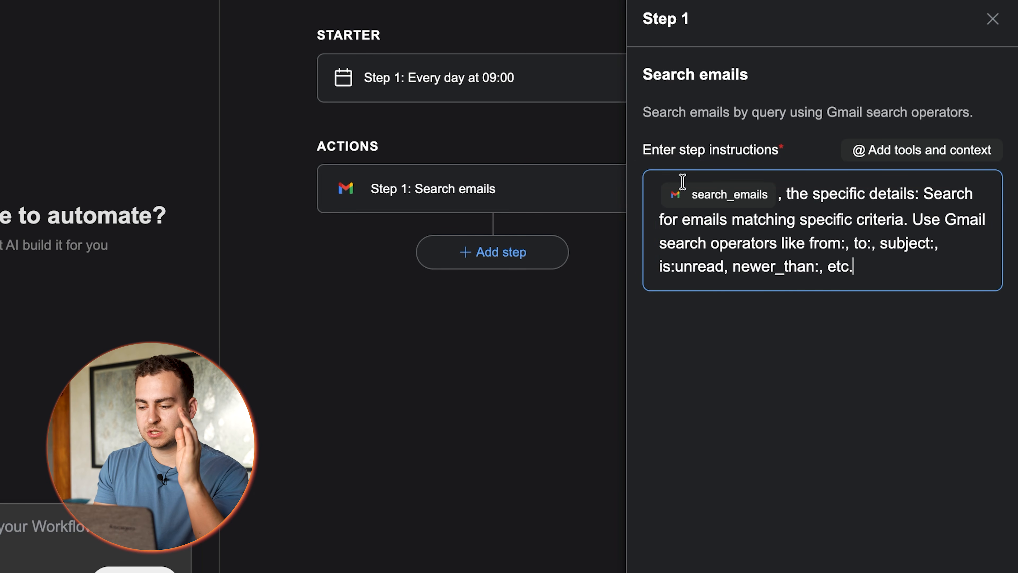
pyautogui.click(923, 193)
pyautogui.moveTo(854, 220); pyautogui.dragTo(941, 224)
pyautogui.click(911, 243)
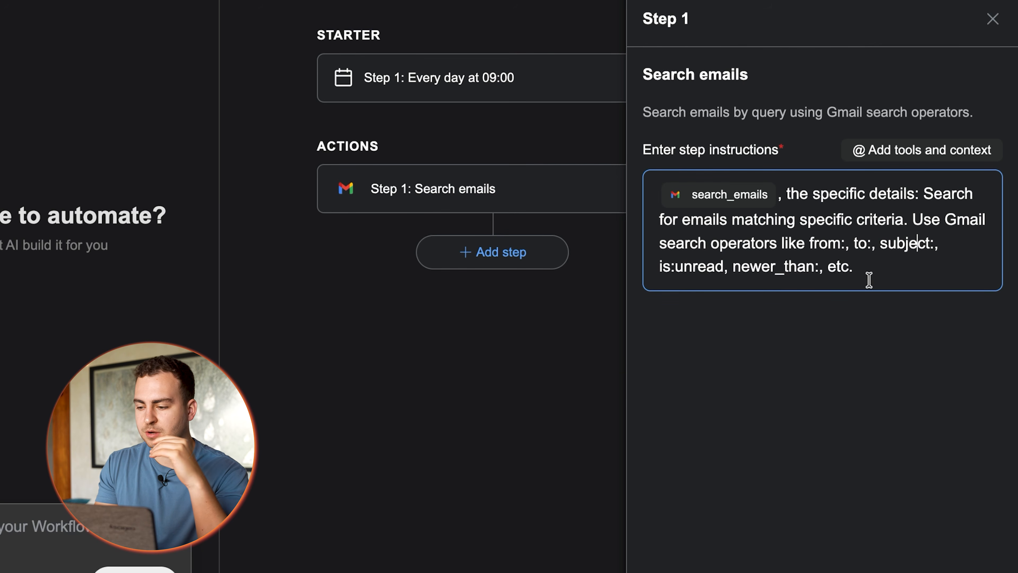
# Replace the default Search emails instructions with "Search for all of the emails that were received in the last 24 hours."
pyautogui.moveTo(882, 268); pyautogui.dragTo(781, 193)
pyautogui.press('BackSpace')
pyautogui.press('BackSpace')
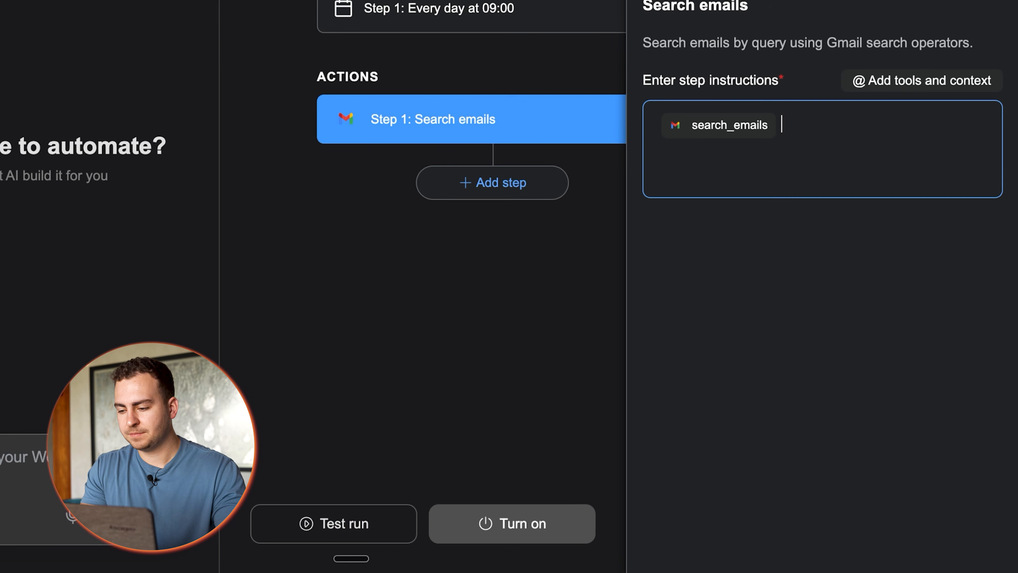
pyautogui.press('fn')
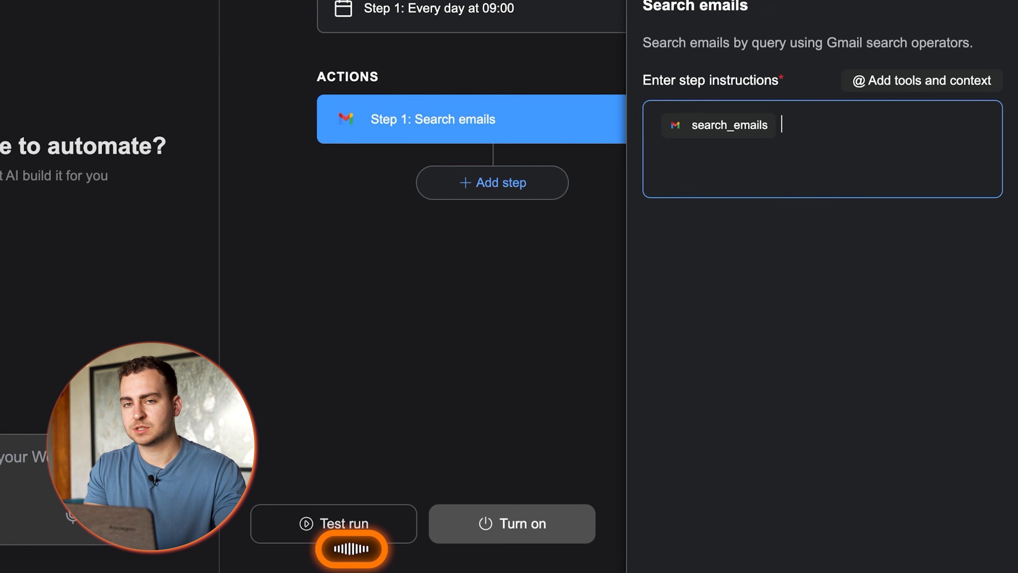
pyautogui.press('fn')
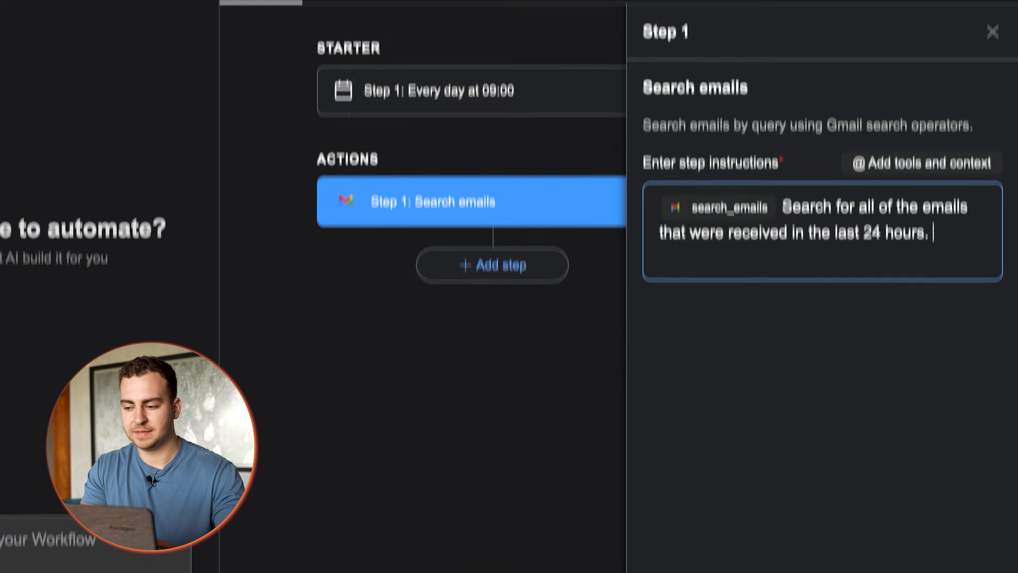
pyautogui.moveTo(785, 307); pyautogui.dragTo(961, 343)
pyautogui.click(953, 342)
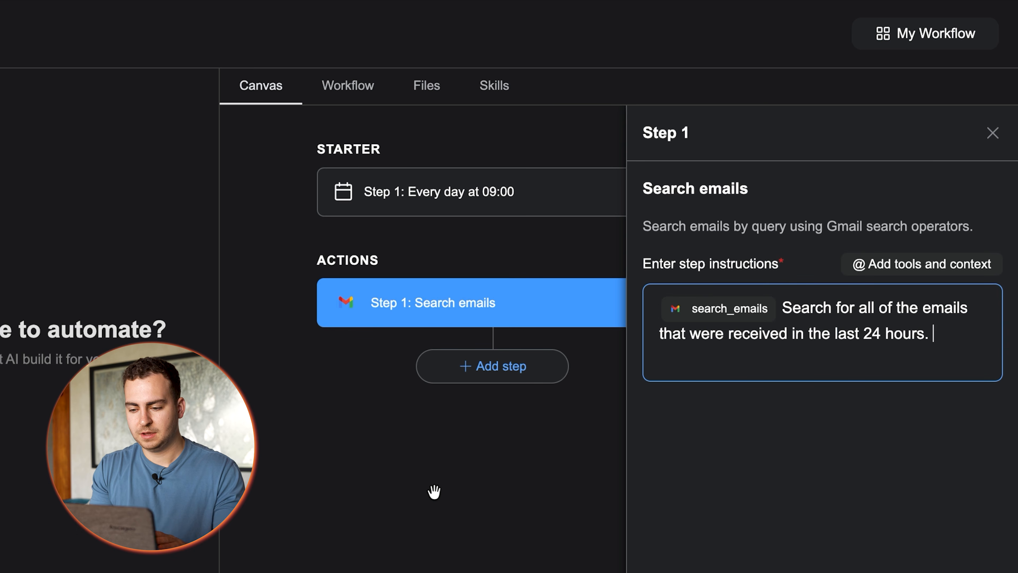
# Add an Ask Genspark action as step 2 and clear its default instruction text, keeping the ask tag
pyautogui.click(518, 378)
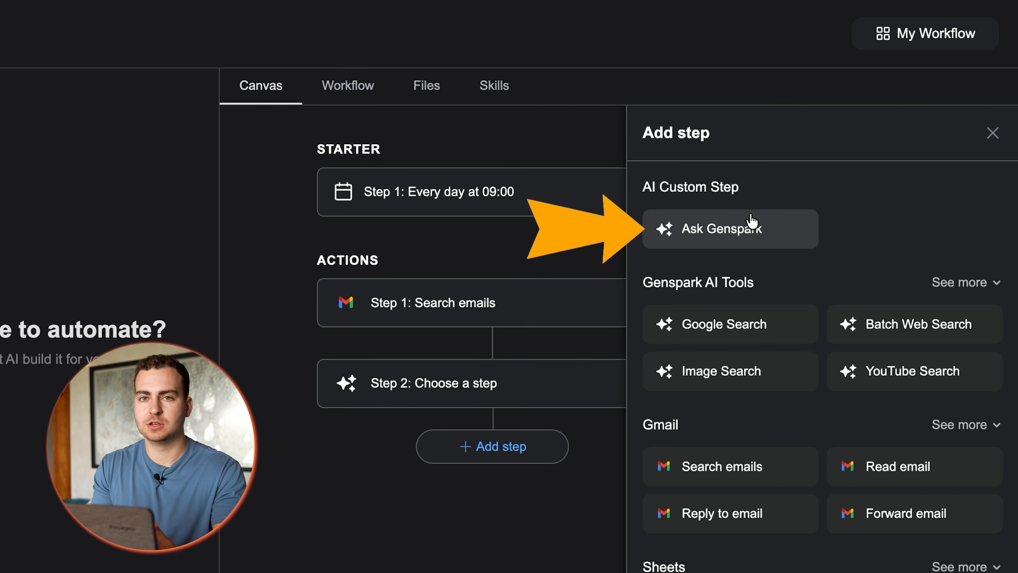
pyautogui.click(750, 227)
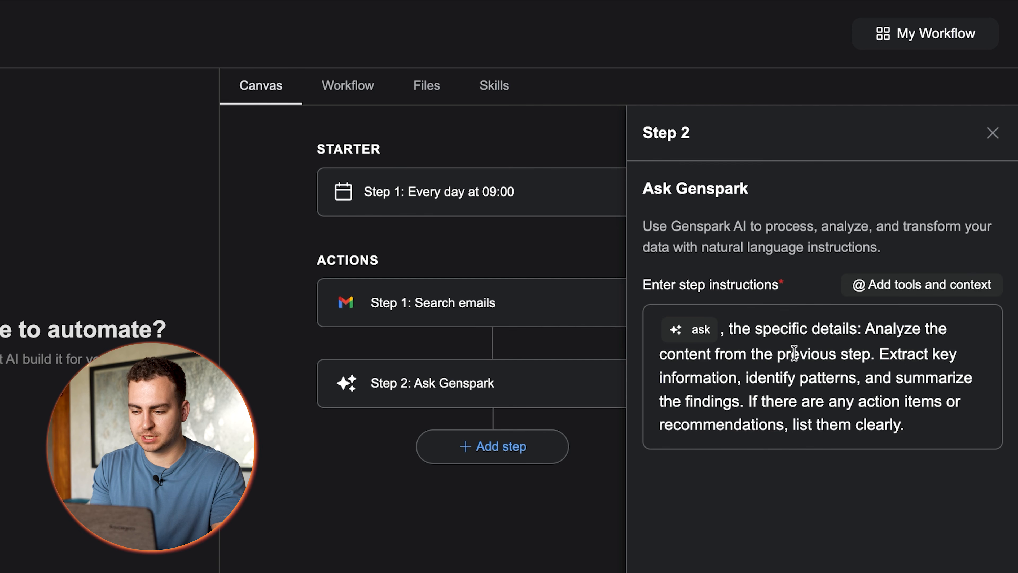
pyautogui.moveTo(726, 328); pyautogui.dragTo(920, 424)
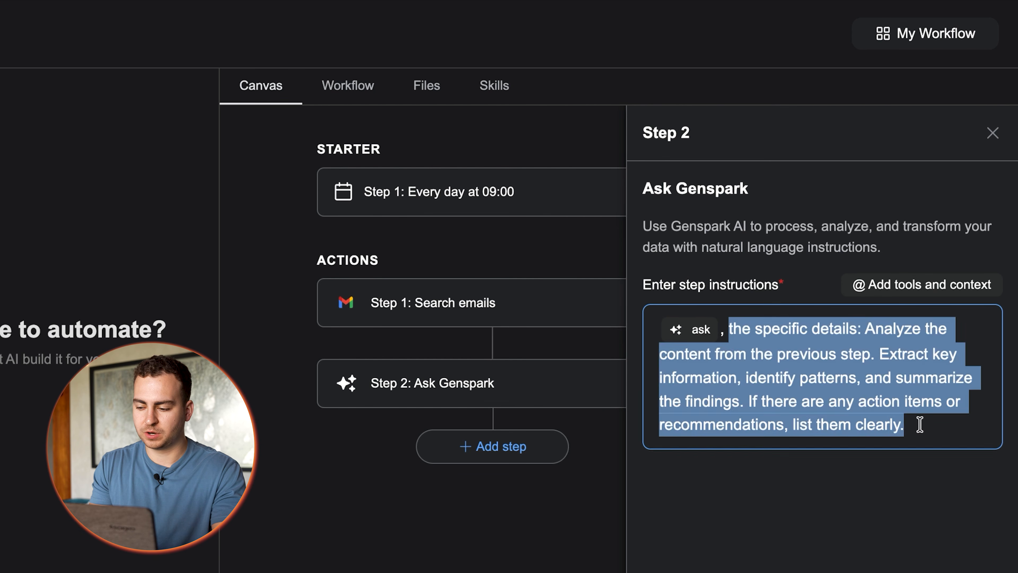
pyautogui.press('BackSpace')
pyautogui.press('Escape')
# Instruct step 2 to categorize all received emails by High, Medium or Low priority, putting every email into one specific category
pyautogui.click(509, 381)
pyautogui.click(510, 382)
pyautogui.click(510, 382)
pyautogui.click(796, 328)
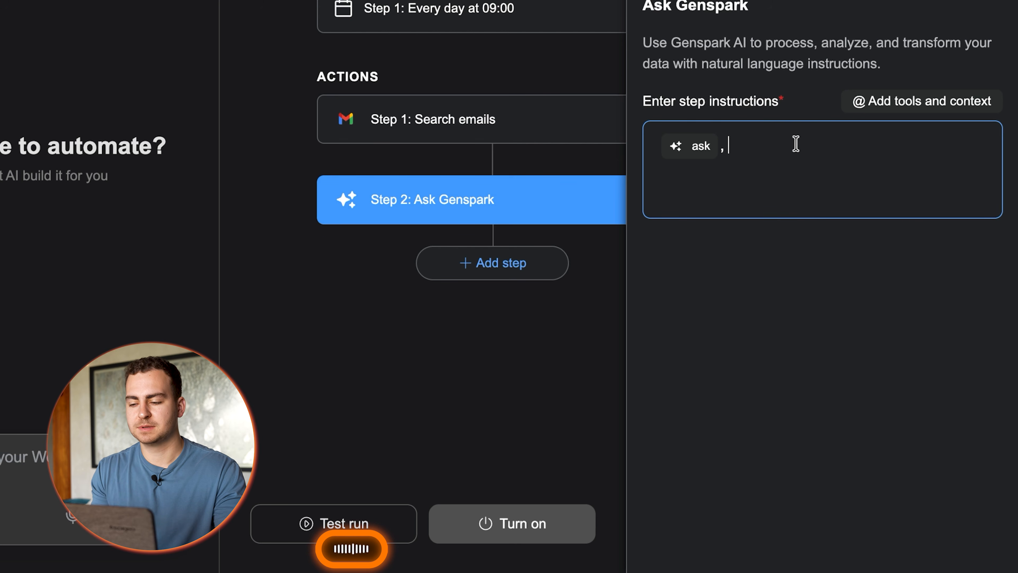
pyautogui.moveTo(822, 539); pyautogui.dragTo(653, 132)
pyautogui.click(802, 211)
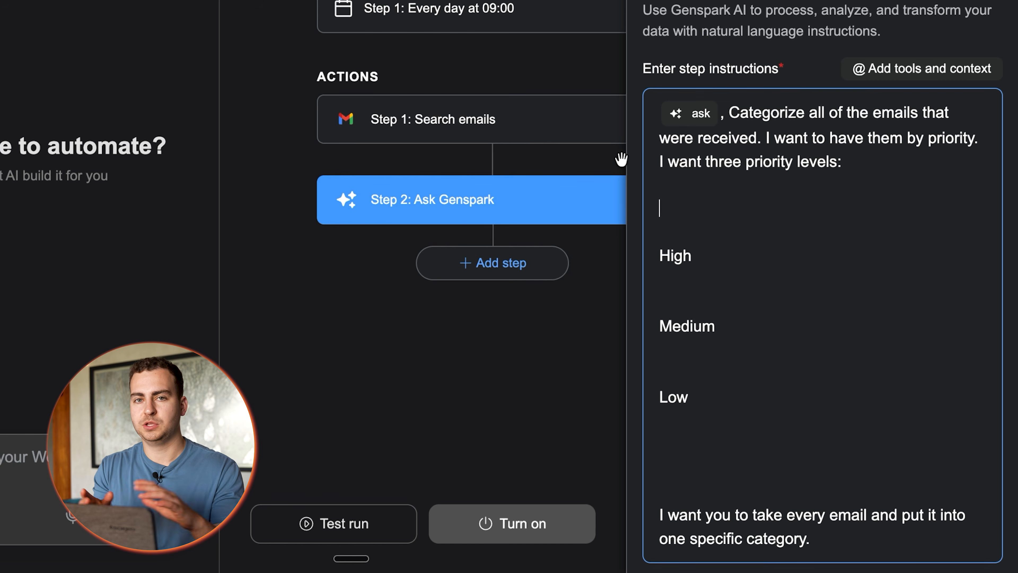
# Add another Ask Genspark action as step 3, clear its default instruction text and close its settings
pyautogui.click(501, 268)
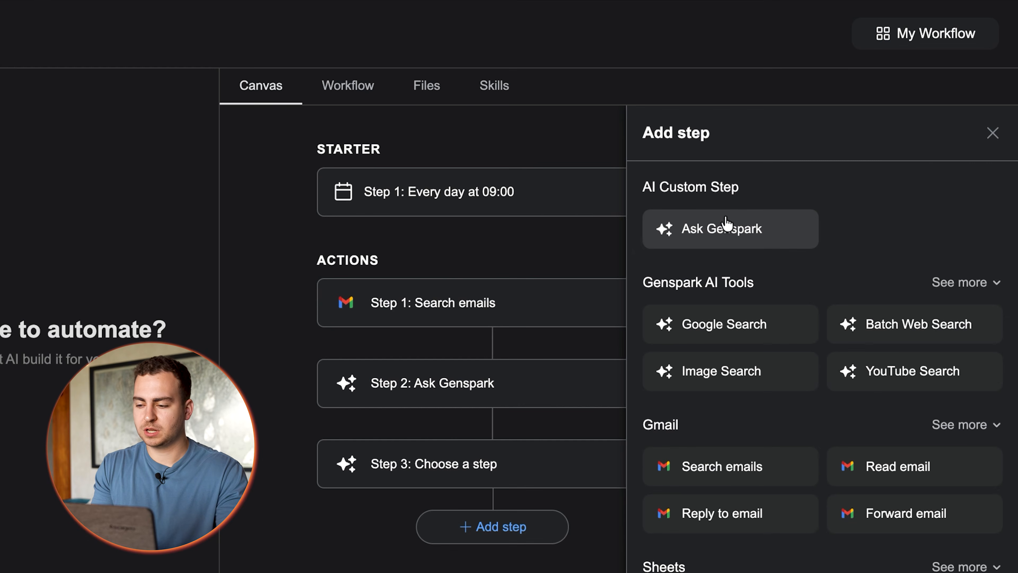
pyautogui.click(722, 229)
pyautogui.moveTo(903, 424); pyautogui.dragTo(729, 332)
pyautogui.press('BackSpace')
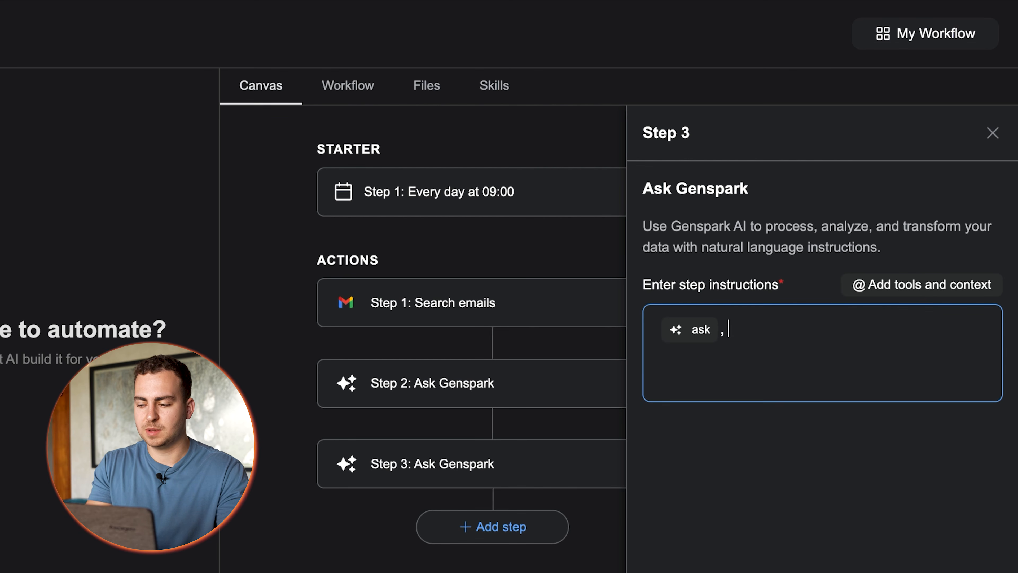
pyautogui.press('Escape')
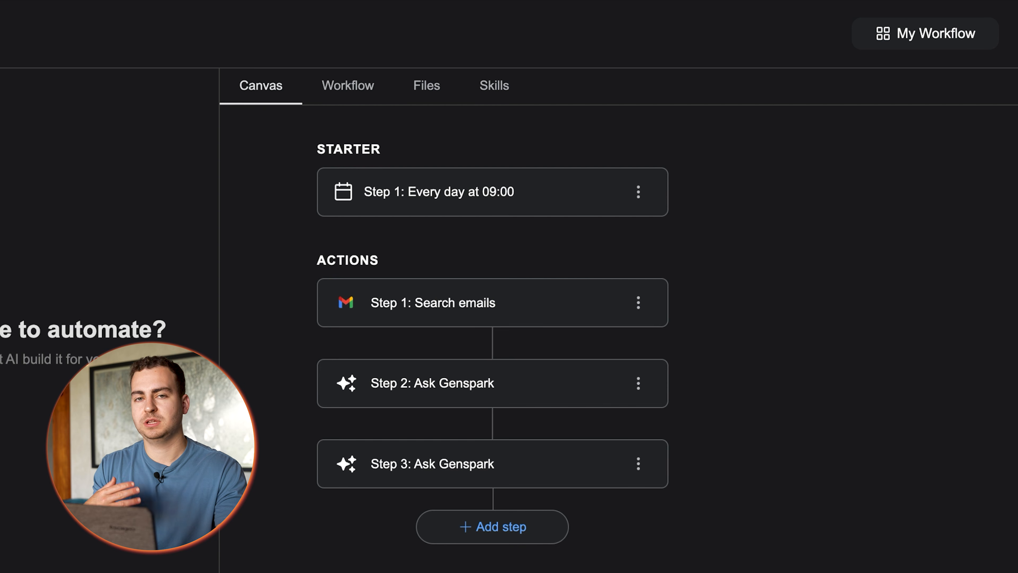
# Instruct step 3 to categorize all of the emails as either "needs reply" or "doesn't need reply"
pyautogui.click(468, 475)
pyautogui.click(789, 339)
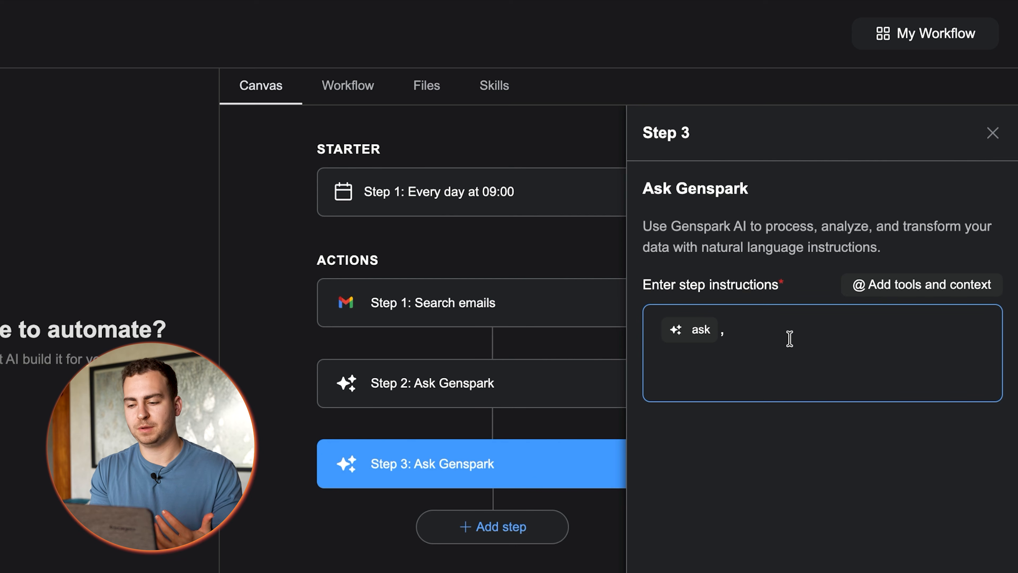
pyautogui.press('BackSpace')
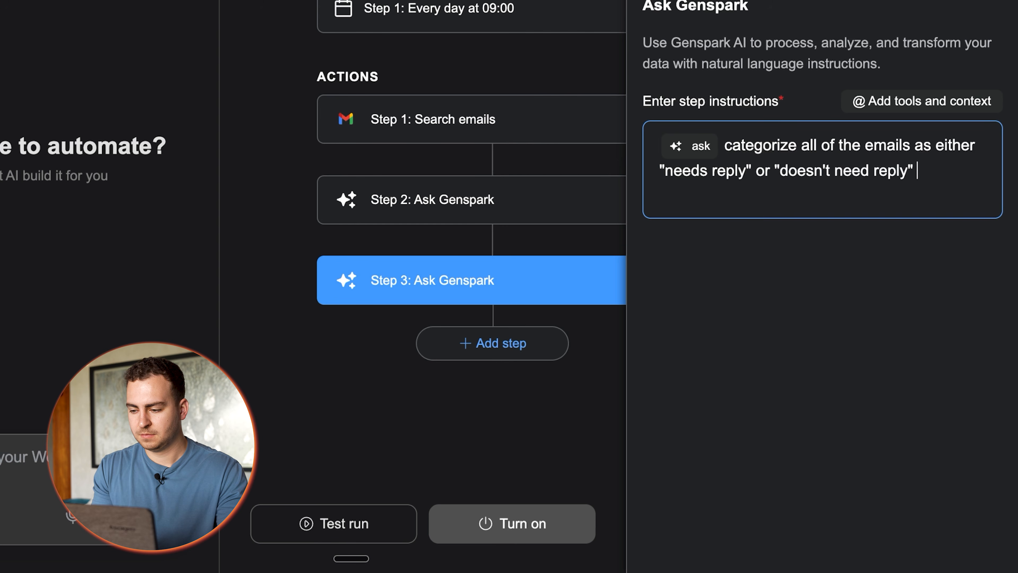
# Add an Ask Genspark step 4 that automatically drafts a reply for emails needing one and sends it in the next message
pyautogui.click(486, 350)
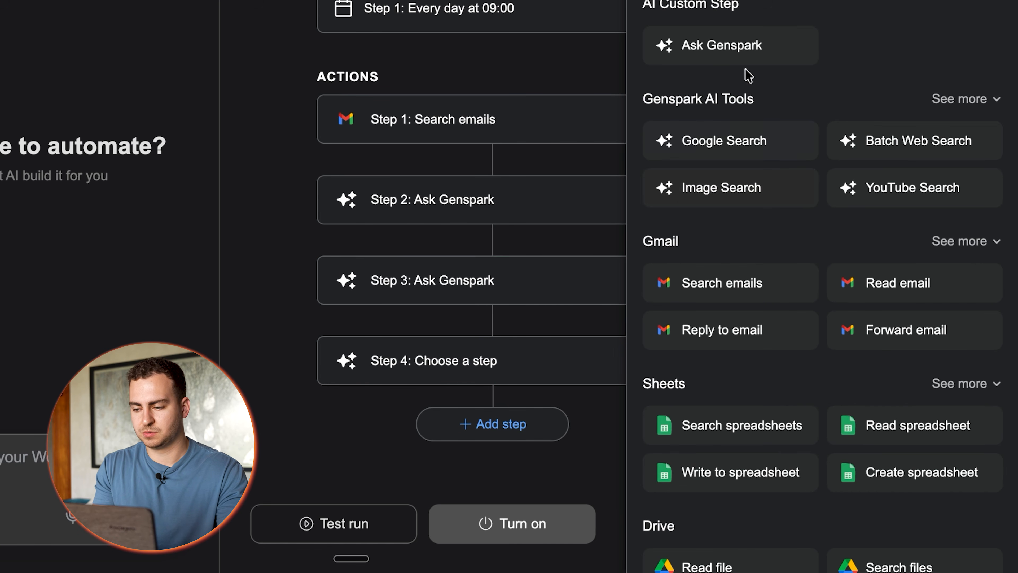
pyautogui.click(754, 58)
pyautogui.click(902, 241)
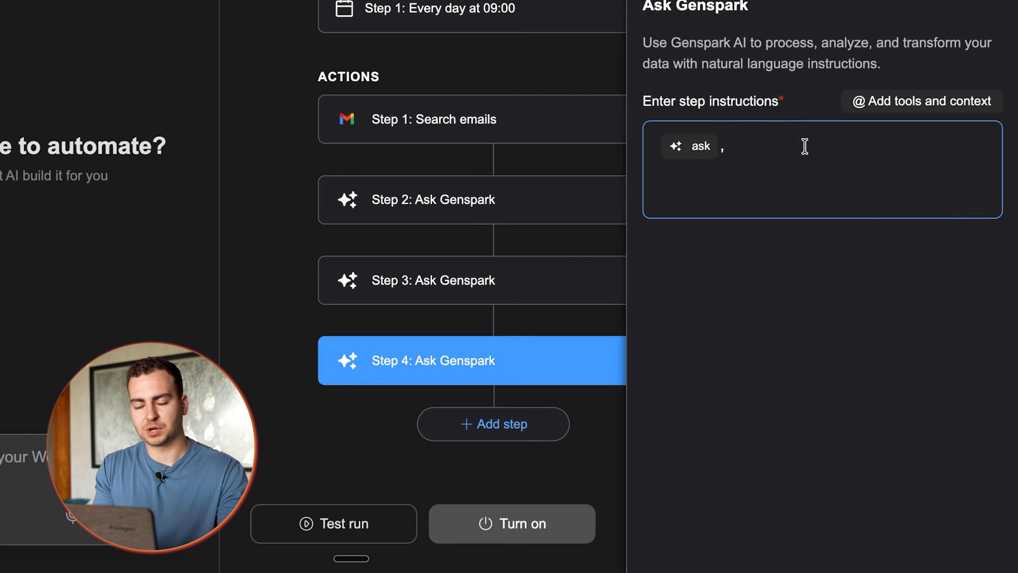
pyautogui.press('fn')
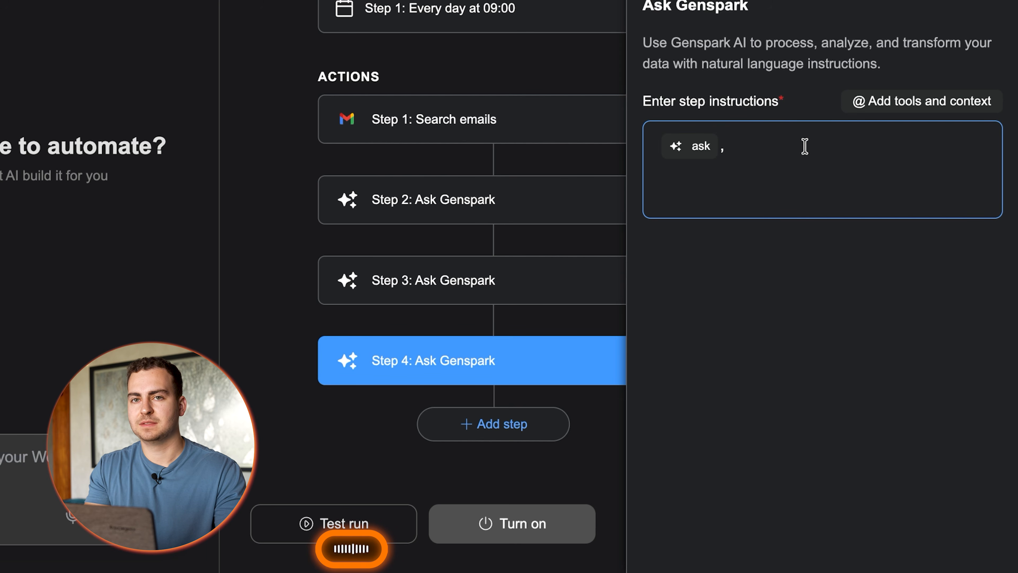
pyautogui.press('fn')
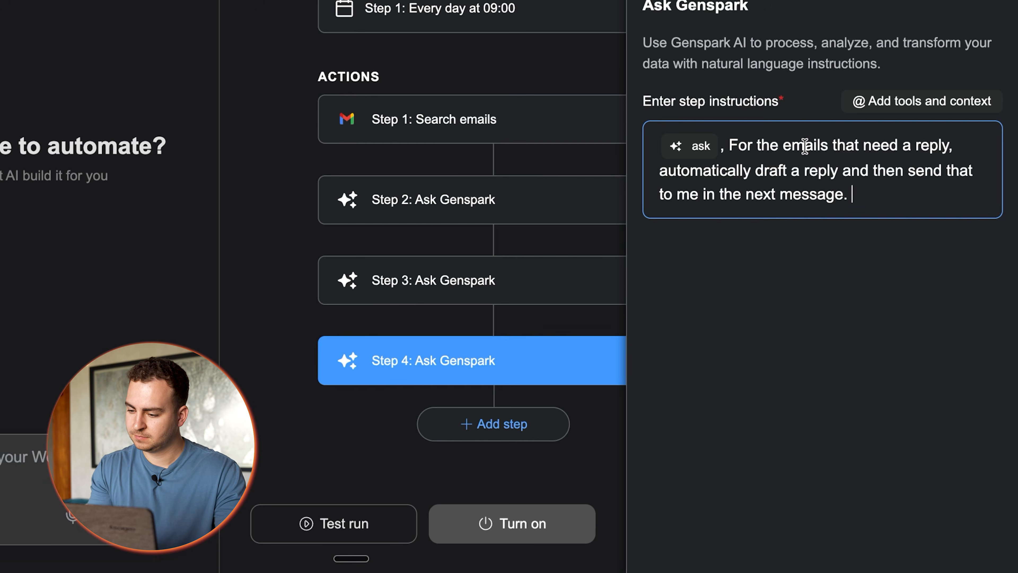
# Add an Ask Genspark step 5 requesting a morning report of high, medium and low priority emails with unsent reply drafts
pyautogui.click(520, 428)
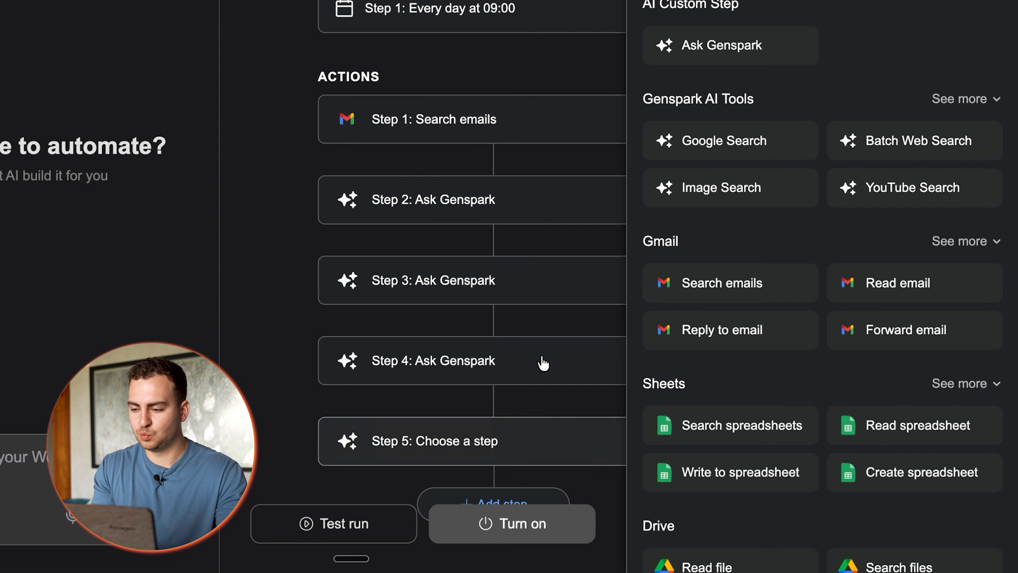
pyautogui.click(761, 50)
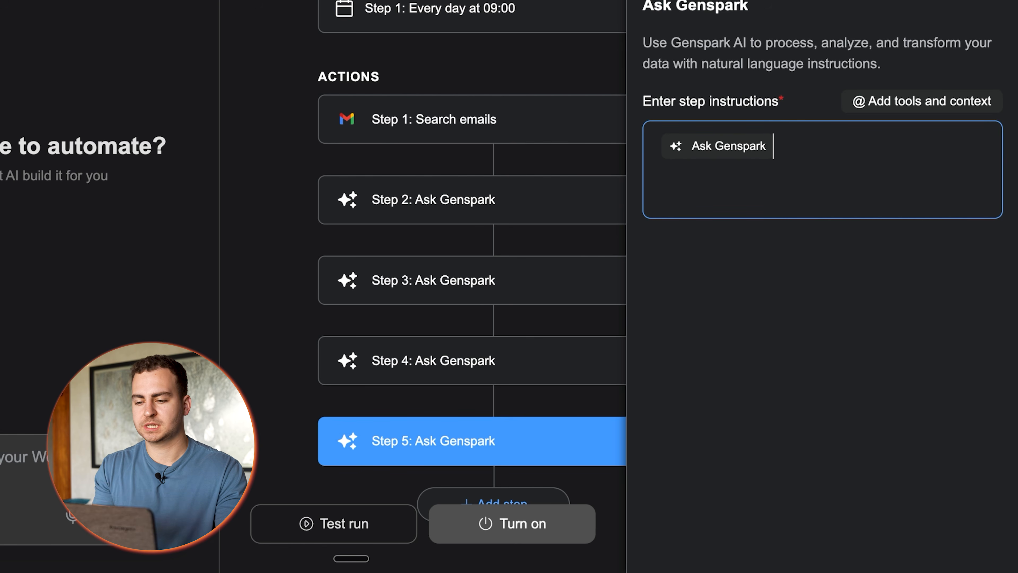
pyautogui.press('fn')
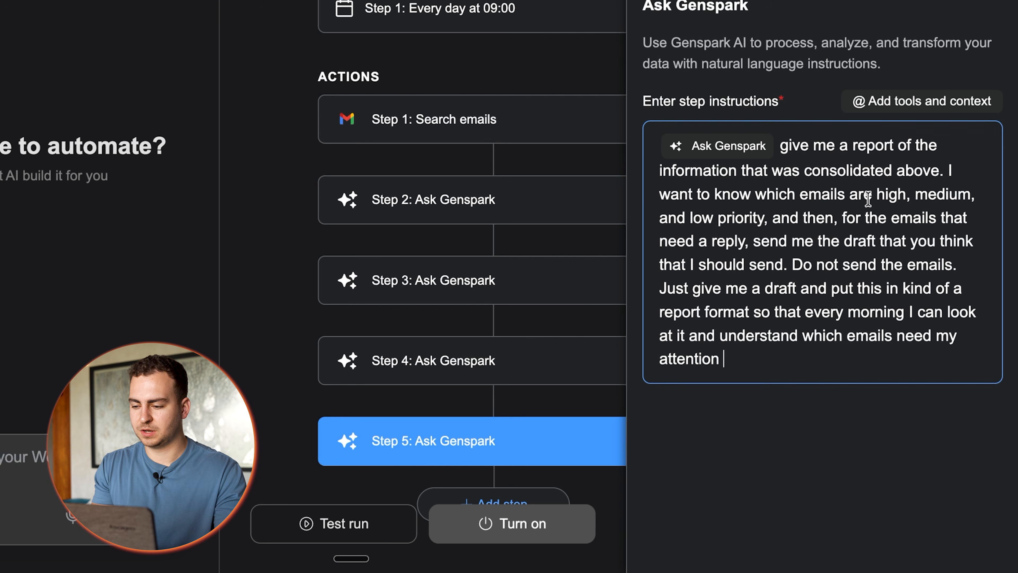
# Add the Google Docs Create document action as step 6 of the workflow
pyautogui.scroll(-3, 348, 332)
pyautogui.click(465, 399)
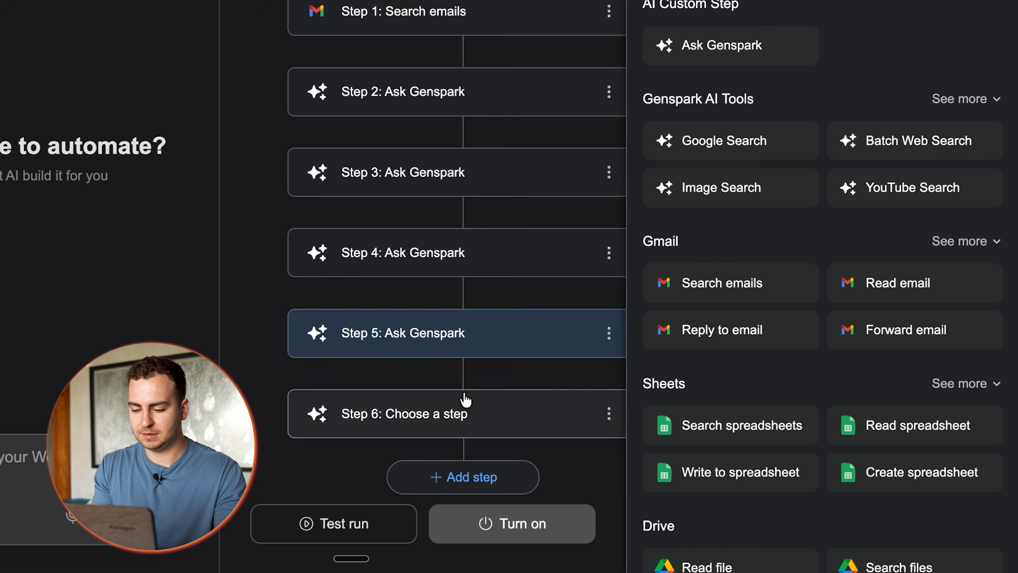
pyautogui.scroll(-2, 789, 144)
pyautogui.scroll(-2, 761, 155)
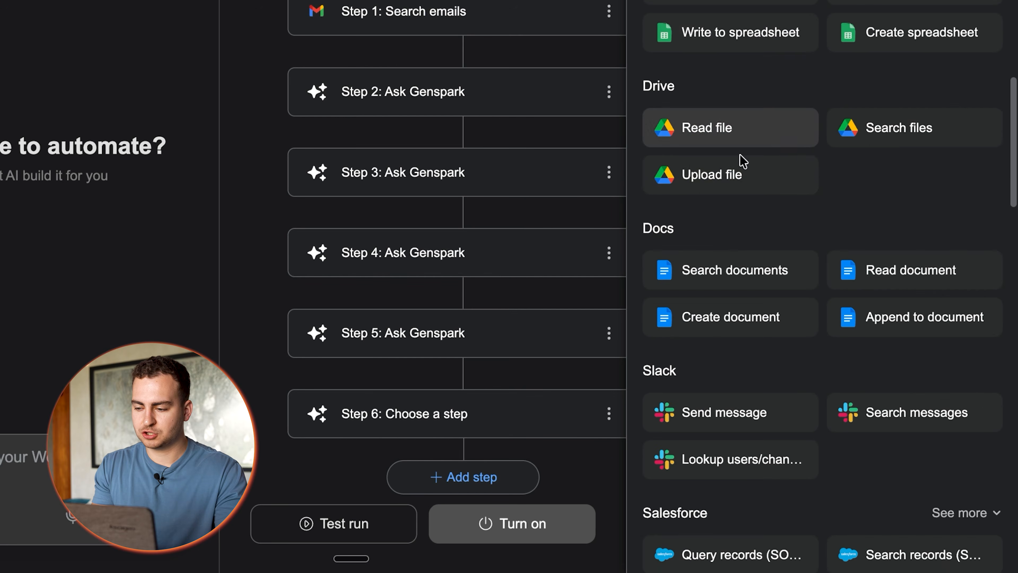
pyautogui.scroll(-3, 758, 275)
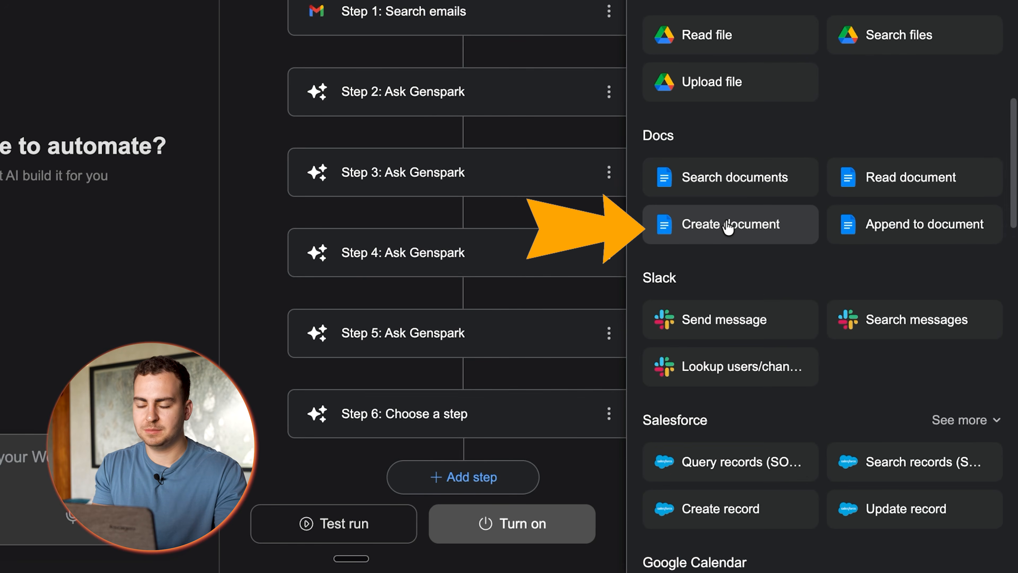
pyautogui.click(730, 227)
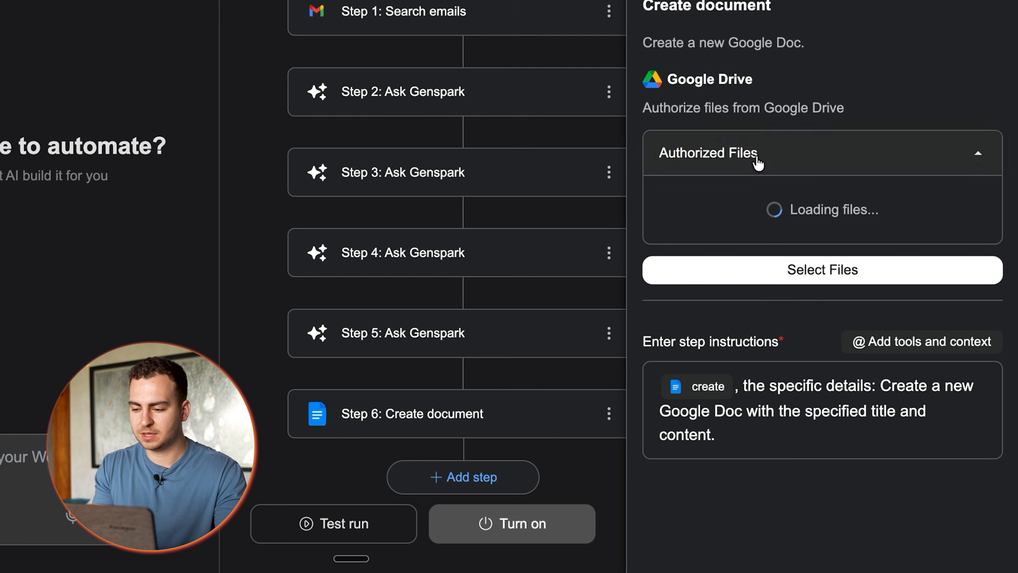
# Replace the Create document instructions with saving the previous step's report to a new Google document with today's date, keeping a scan history
pyautogui.click(796, 161)
pyautogui.moveTo(718, 367); pyautogui.dragTo(741, 317)
pyautogui.press('BackSpace')
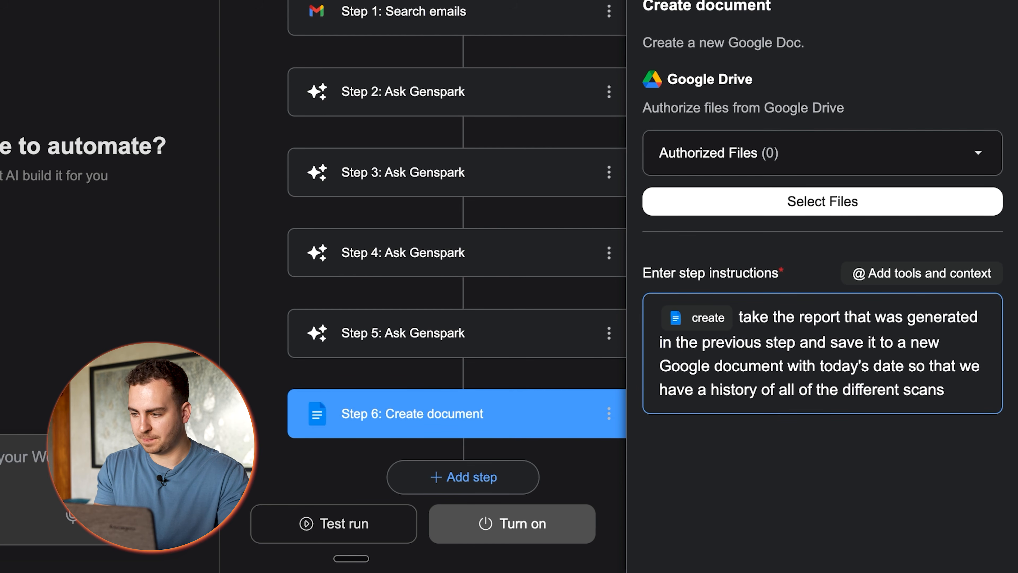
# Close the Create document step's settings and review the workflow's text definition, files and skills
pyautogui.click(990, 1)
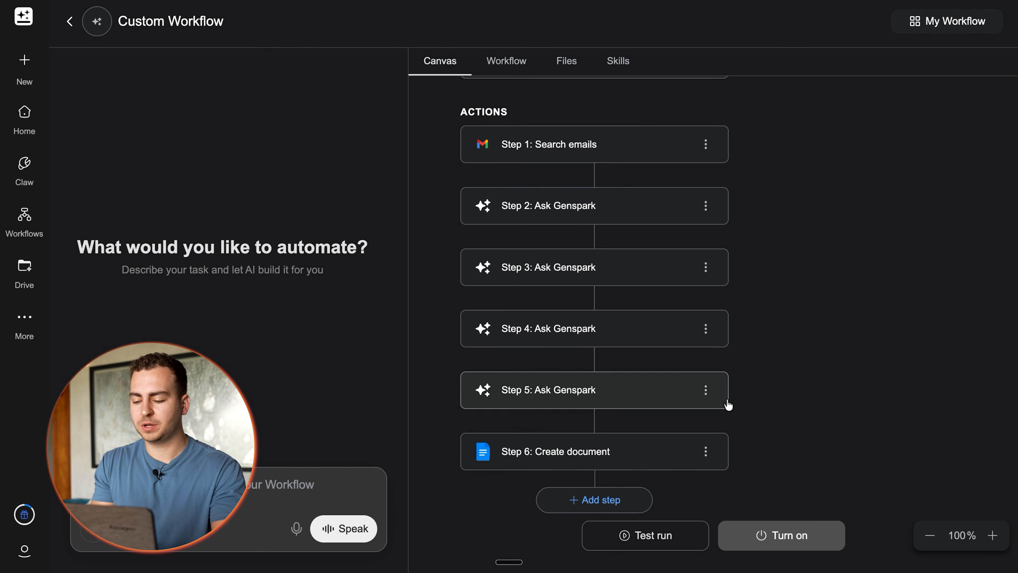
pyautogui.moveTo(809, 430); pyautogui.dragTo(814, 414)
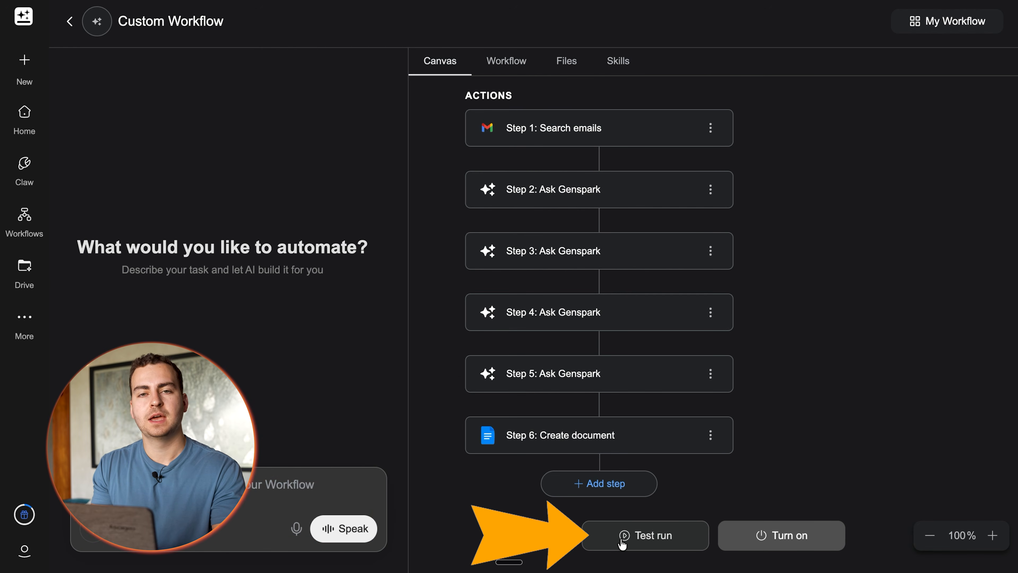
pyautogui.click(507, 64)
pyautogui.scroll(-2, 523, 176)
pyautogui.scroll(2, 529, 185)
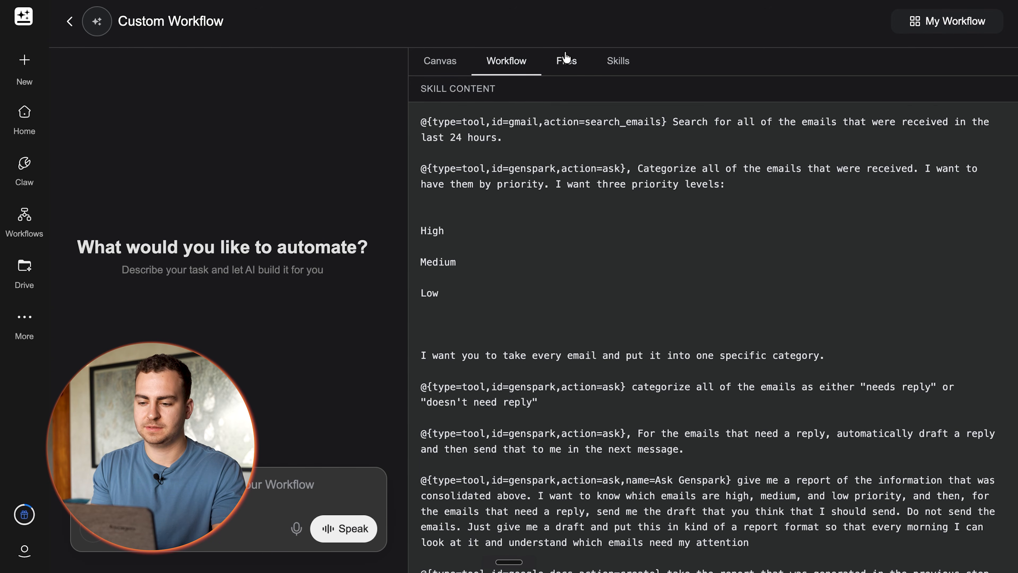
pyautogui.click(566, 62)
pyautogui.click(621, 67)
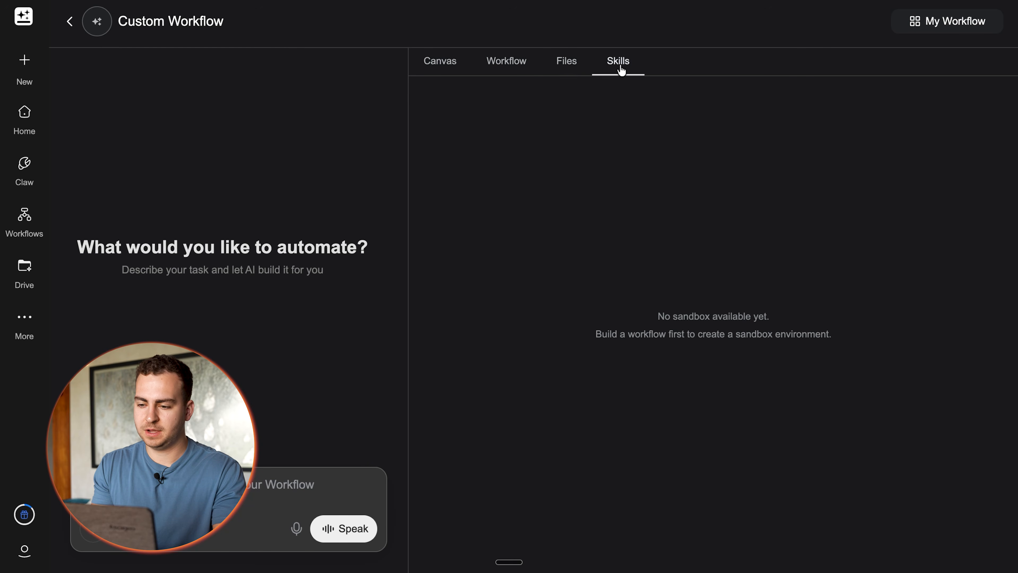
pyautogui.click(429, 63)
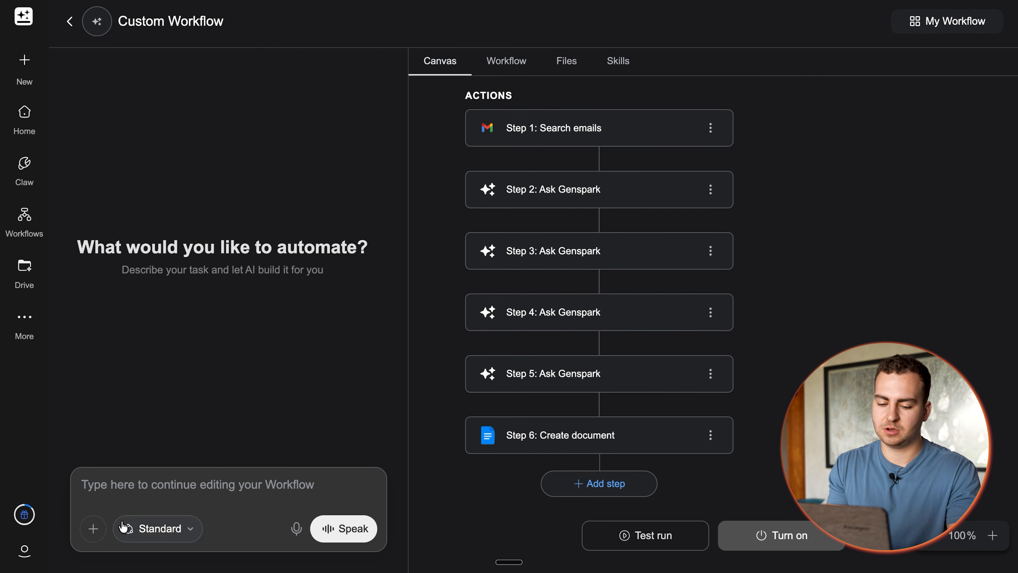
# Check the file source and connector options available for the workflow's chat prompt
pyautogui.click(96, 528)
pyautogui.moveTo(141, 463)
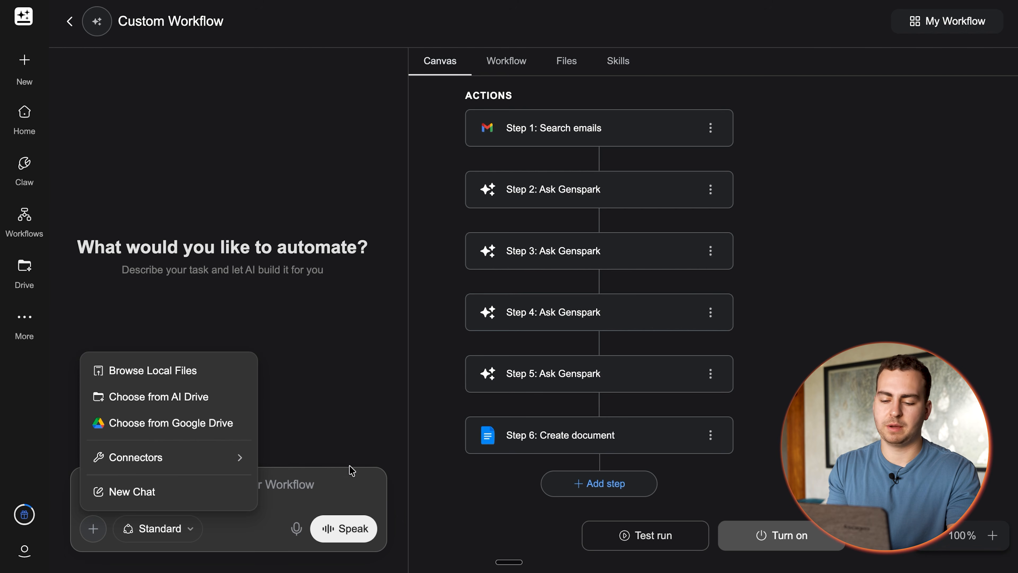
pyautogui.click(329, 480)
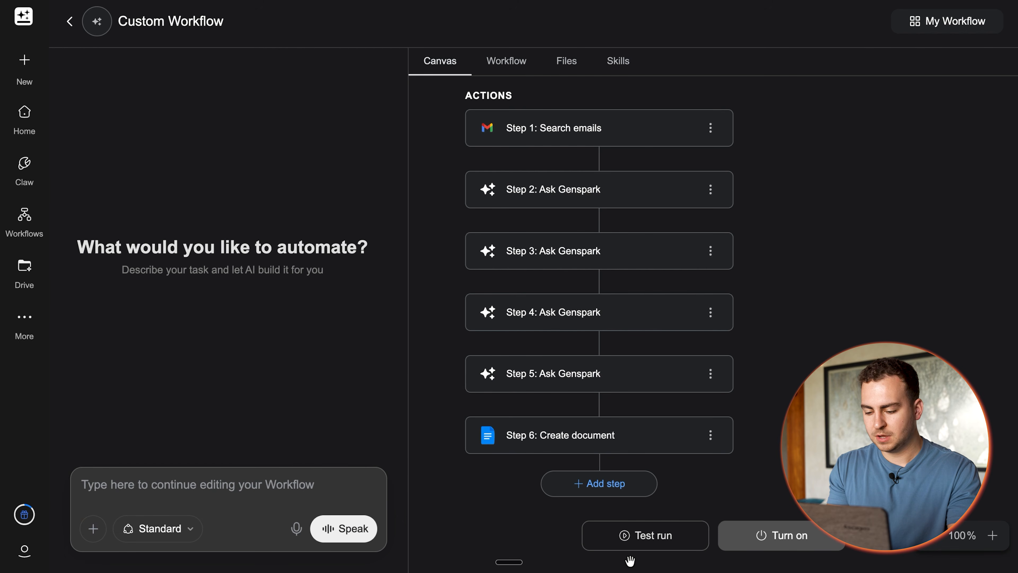
# Test run the six-step workflow and expand the resulting daily email report to full width
pyautogui.click(639, 540)
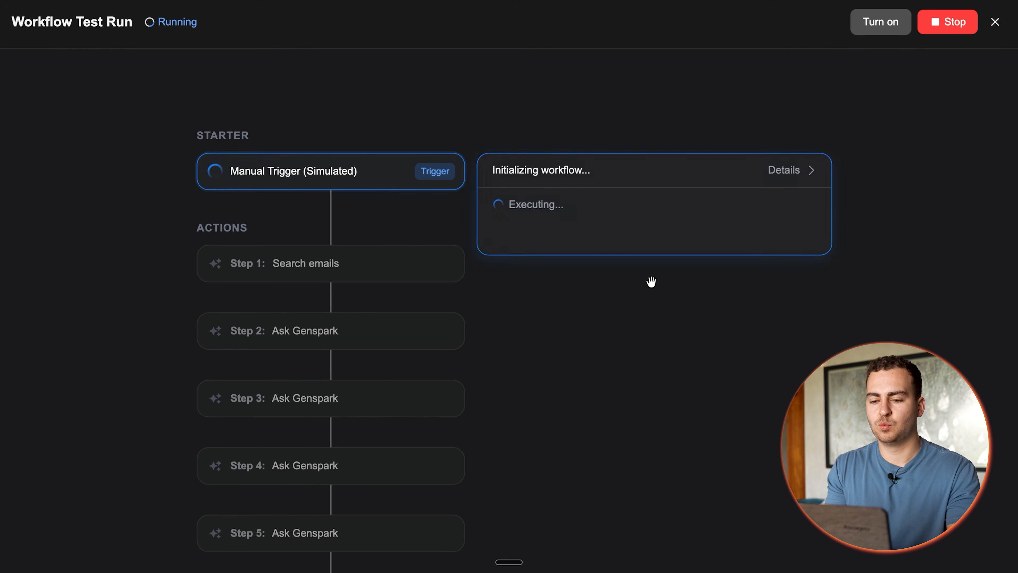
pyautogui.scroll(-2, 411, 161)
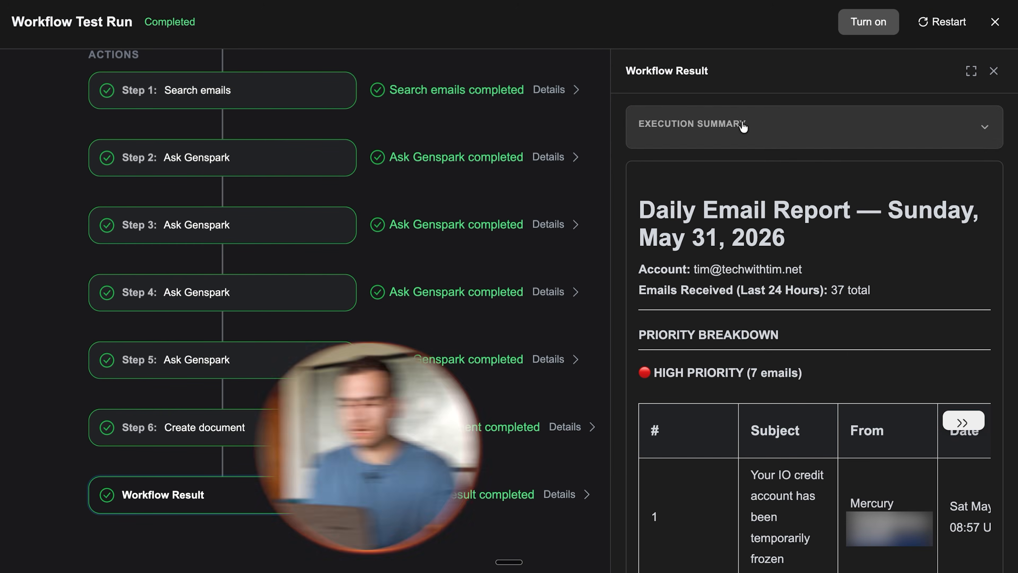
pyautogui.scroll(-5, 828, 251)
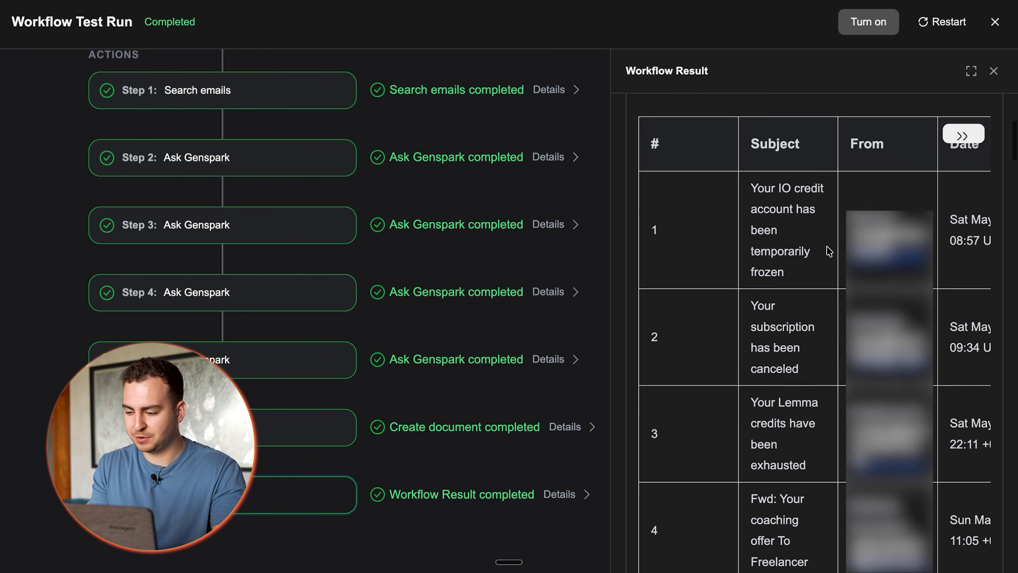
pyautogui.scroll(6, 828, 250)
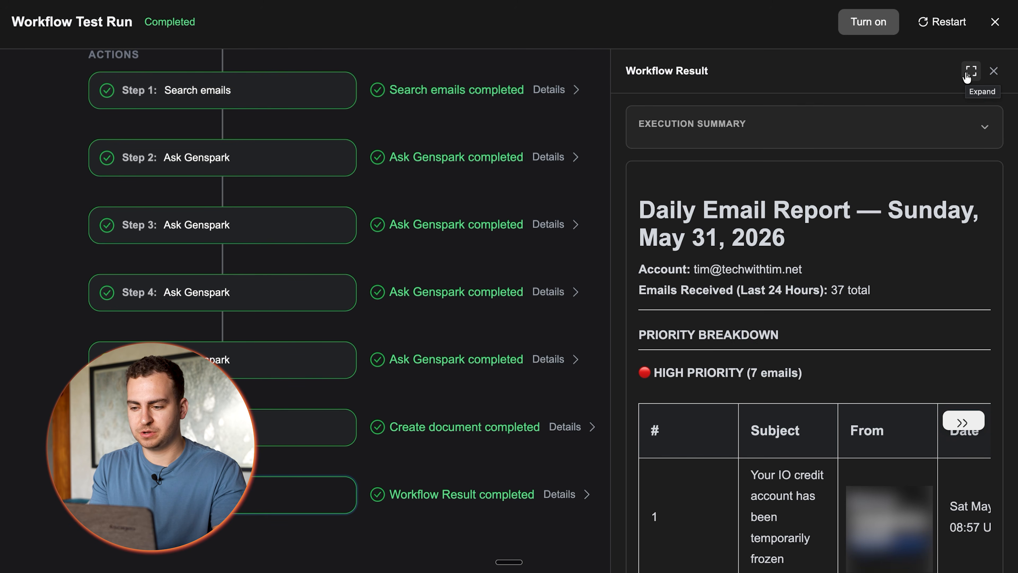
pyautogui.click(971, 71)
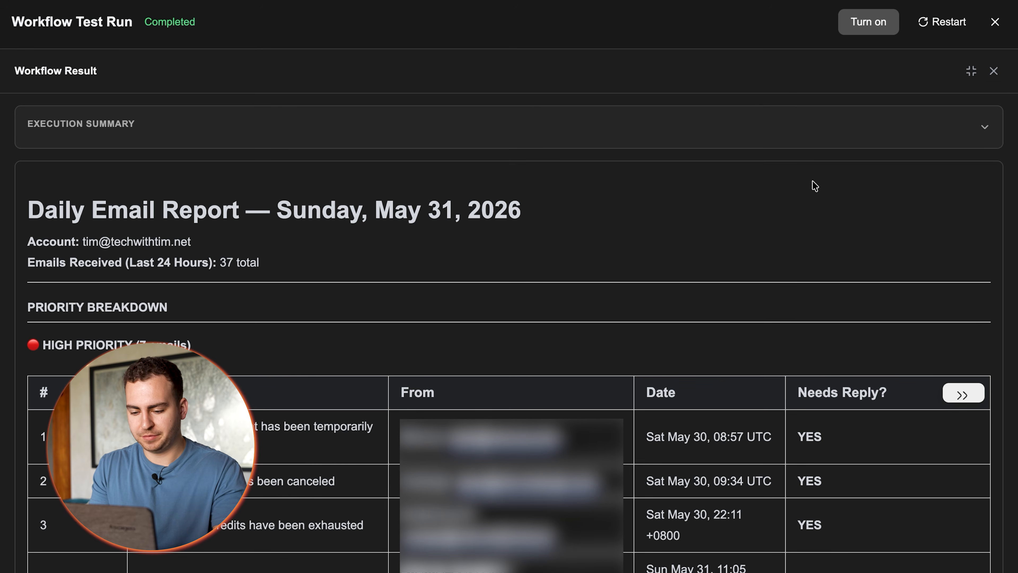
# Examine the report's high, medium and low priority email tables, including which emails need a reply
pyautogui.scroll(-5, 815, 185)
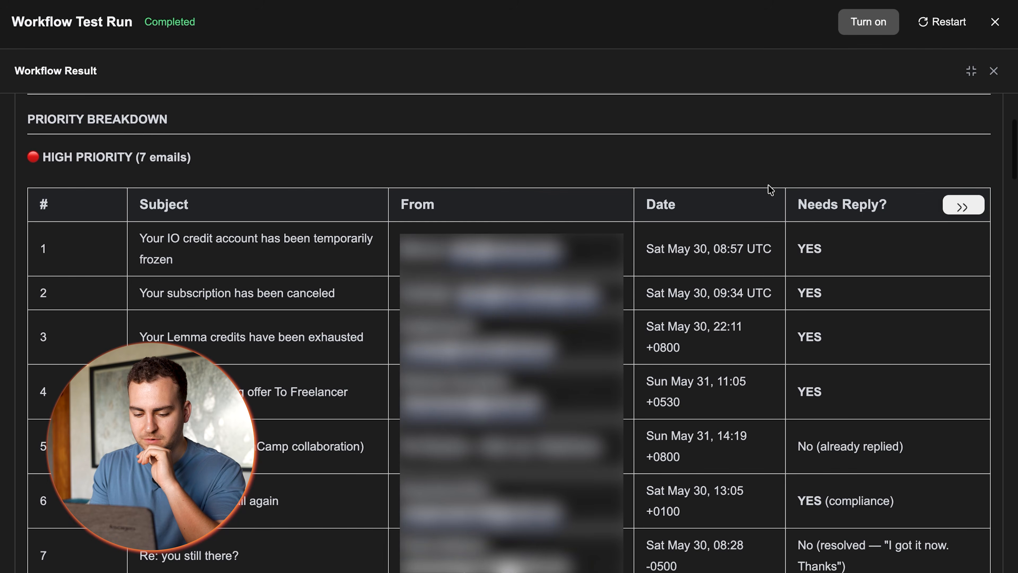
pyautogui.scroll(-1, 769, 191)
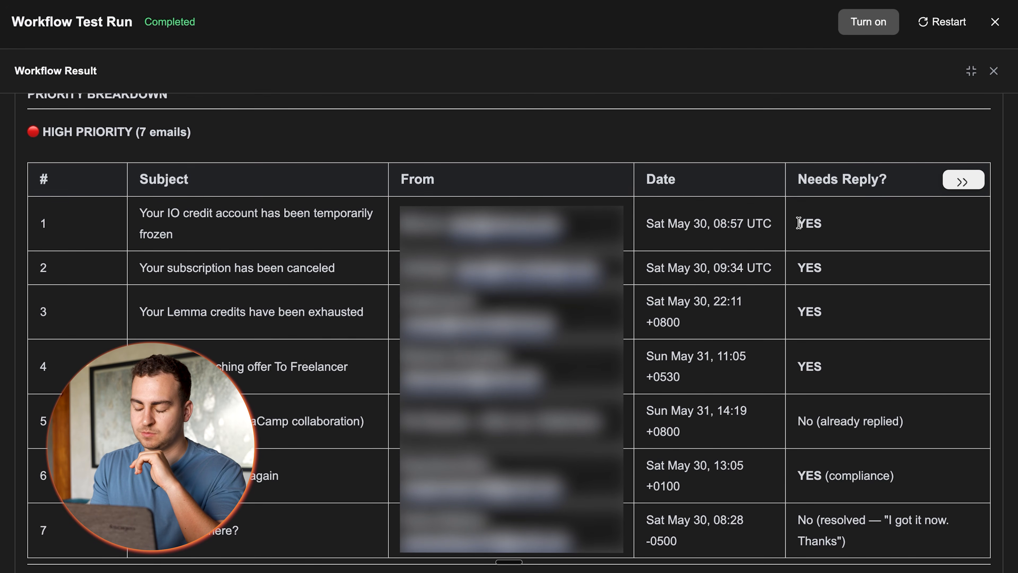
pyautogui.scroll(-12, 822, 240)
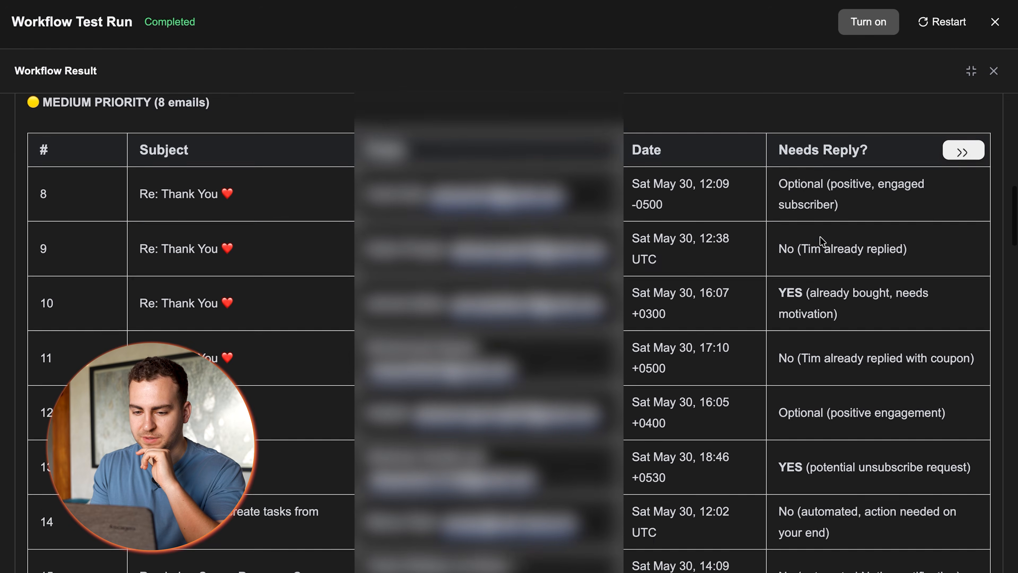
pyautogui.scroll(-2, 820, 237)
pyautogui.scroll(1, 820, 237)
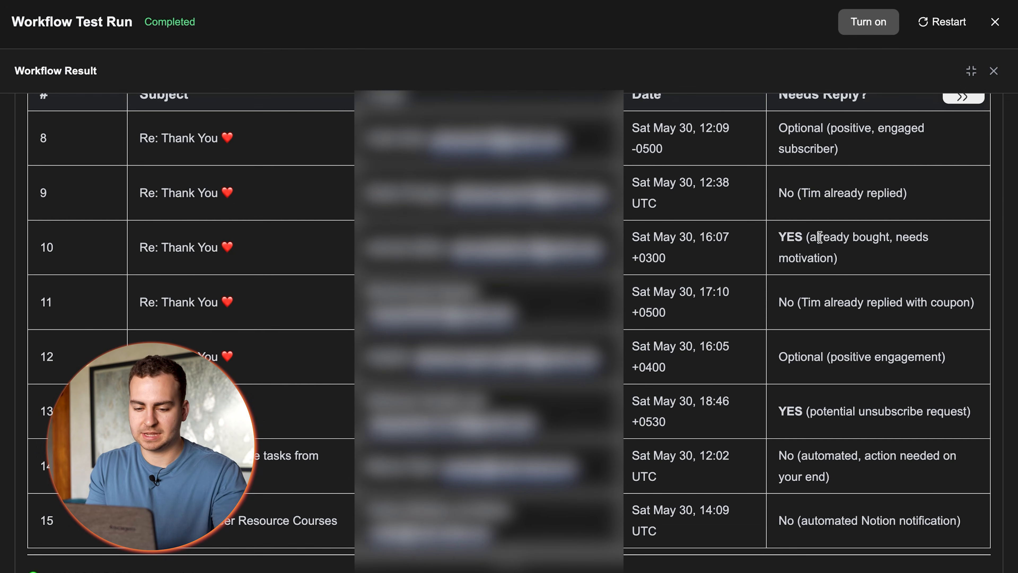
pyautogui.scroll(-7, 820, 236)
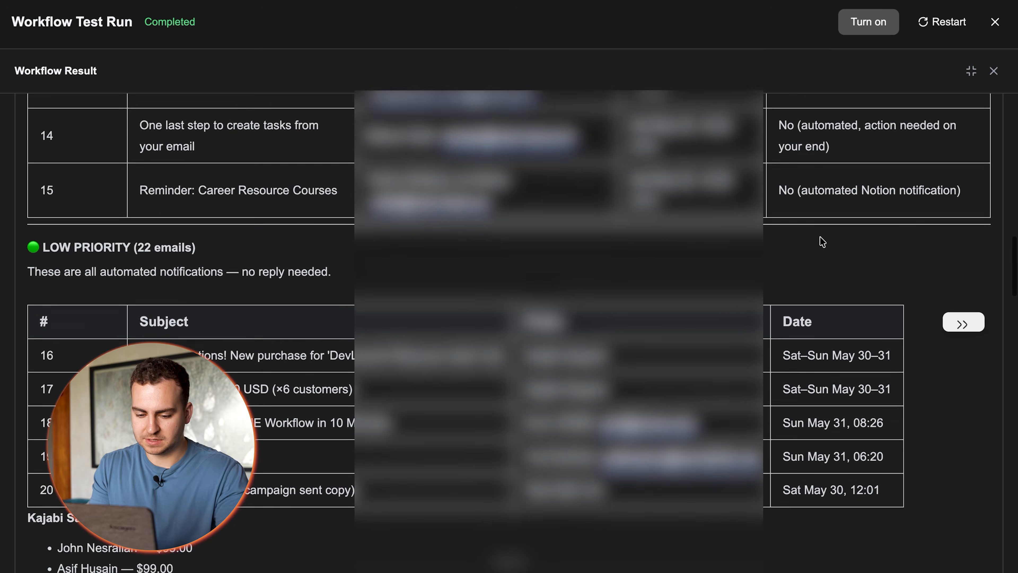
pyautogui.scroll(20, 821, 236)
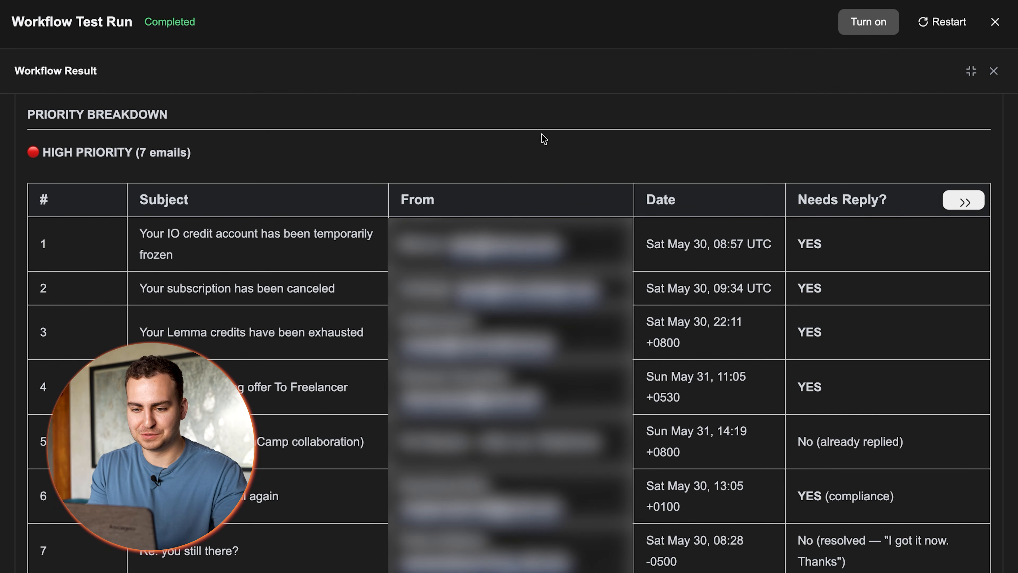
# Switch to the generated Email Report document in Google Docs and find the drafted replies
pyautogui.click(281, 17)
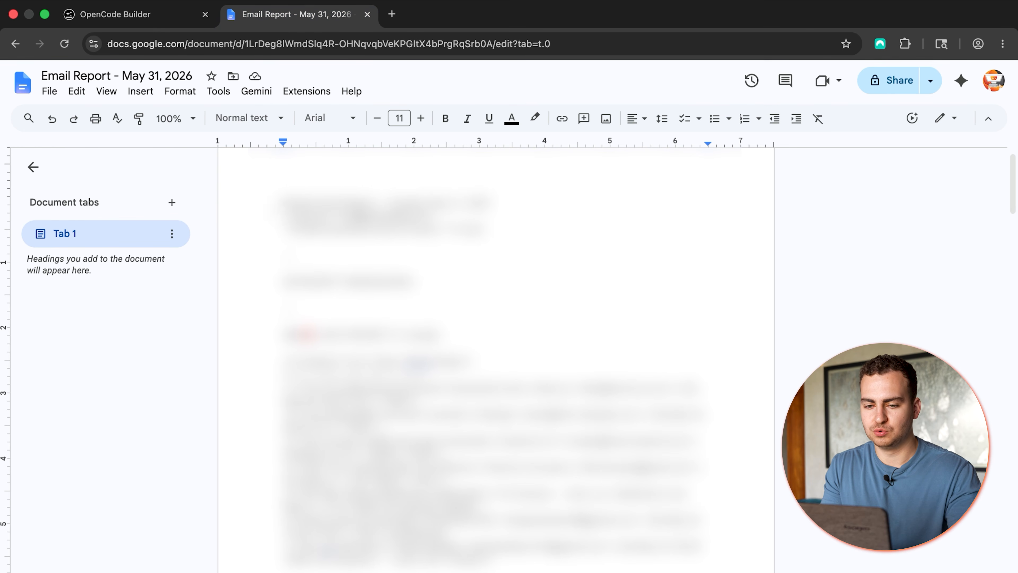
pyautogui.scroll(-10, 496, 361)
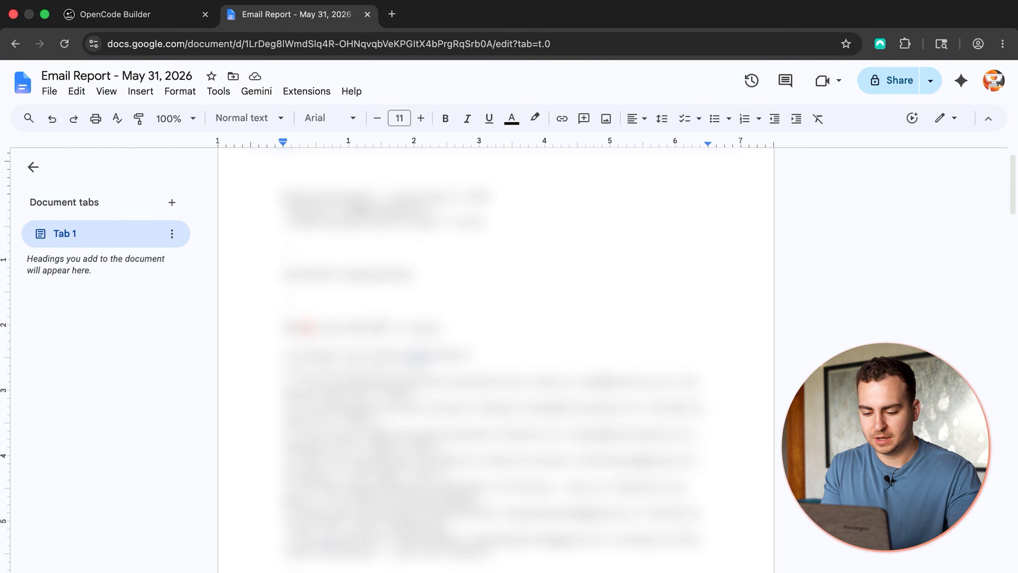
pyautogui.scroll(-10, 381, 326)
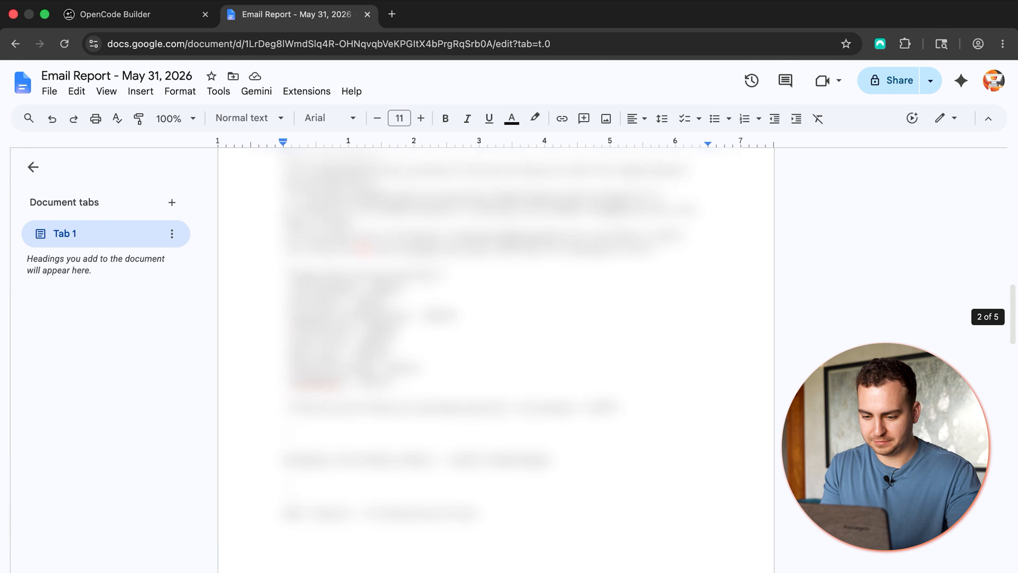
pyautogui.scroll(2, 381, 326)
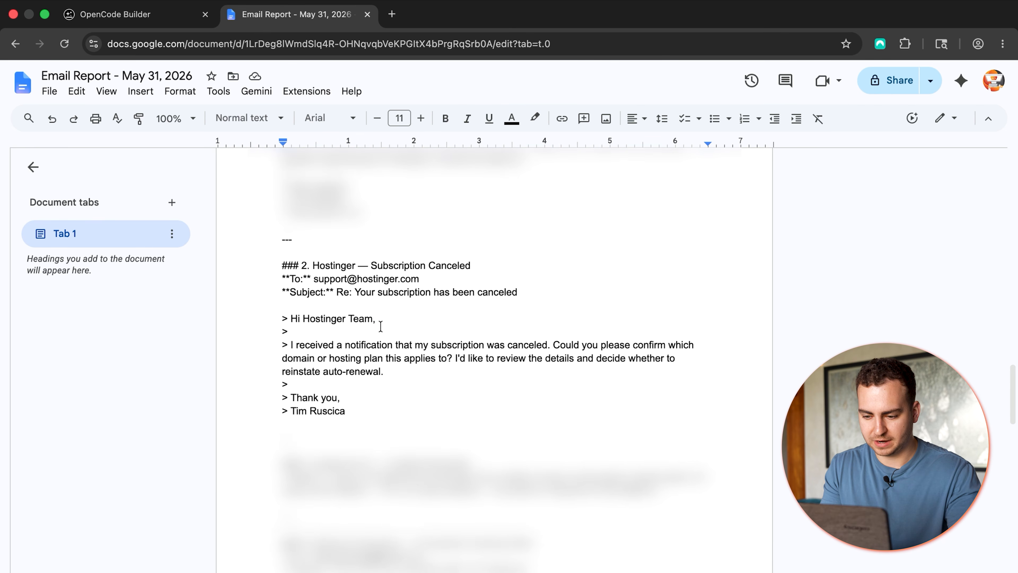
# Read the drafted reply about the canceled Hostinger subscription, then close the report document
pyautogui.moveTo(278, 274); pyautogui.dragTo(417, 417)
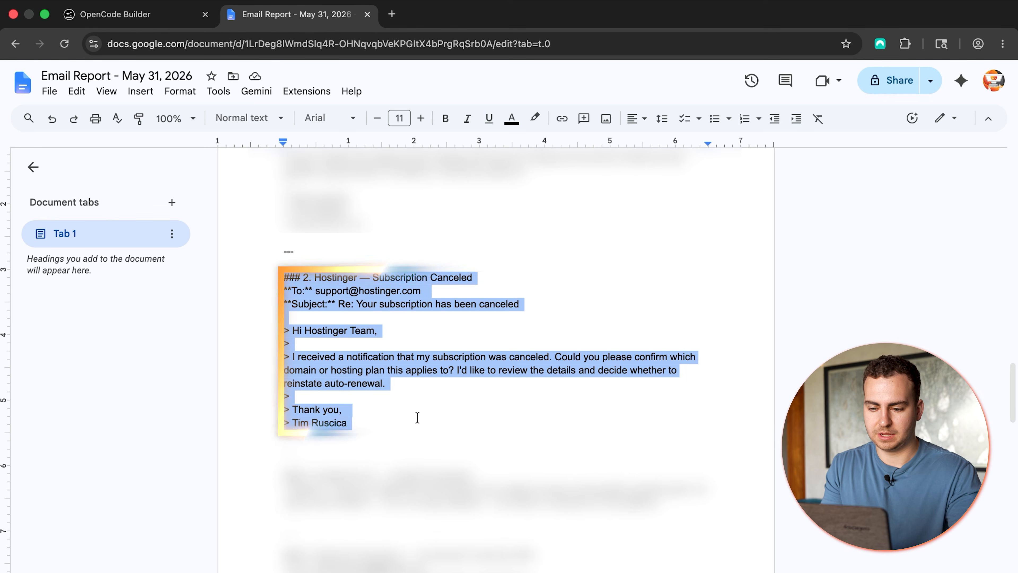
pyautogui.click(384, 409)
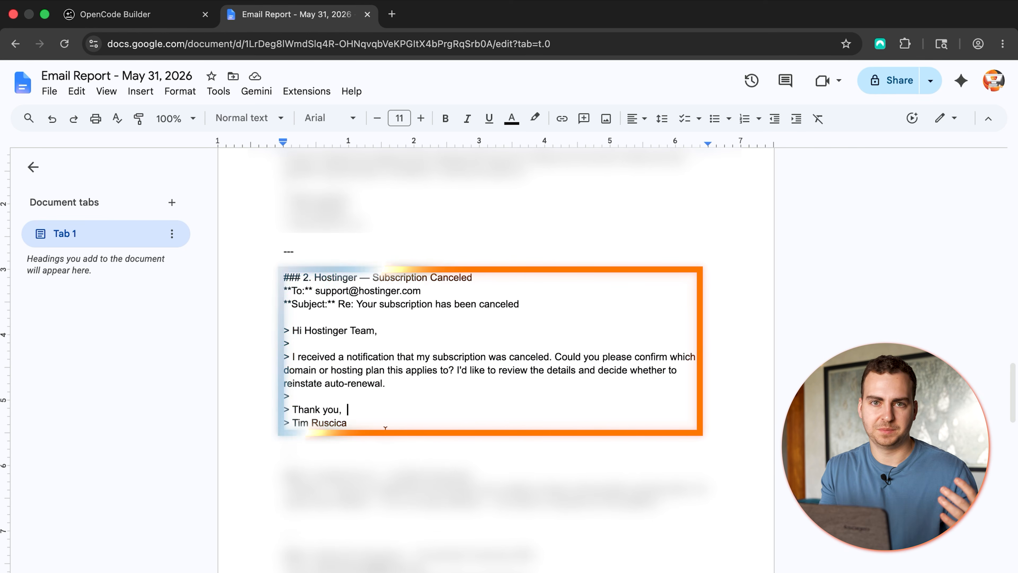
pyautogui.moveTo(283, 358); pyautogui.dragTo(393, 381)
pyautogui.click(393, 378)
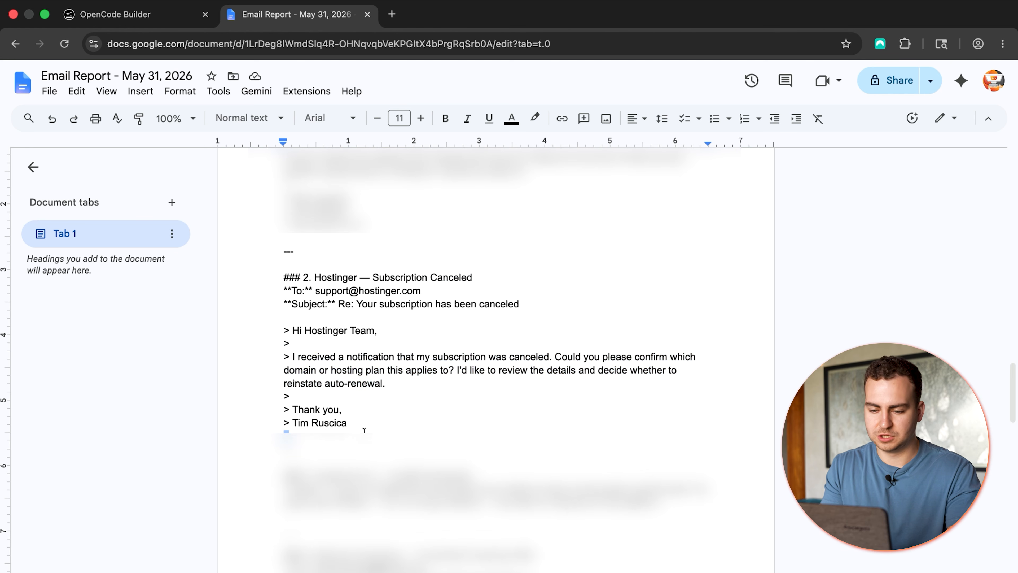
pyautogui.moveTo(365, 430); pyautogui.dragTo(257, 321)
pyautogui.click(335, 410)
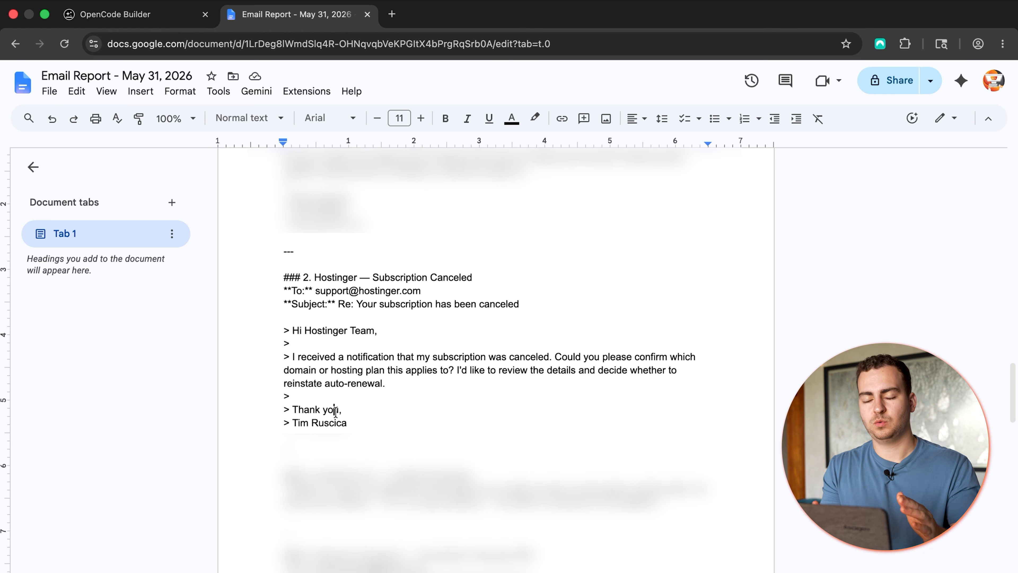
pyautogui.press('super+w')
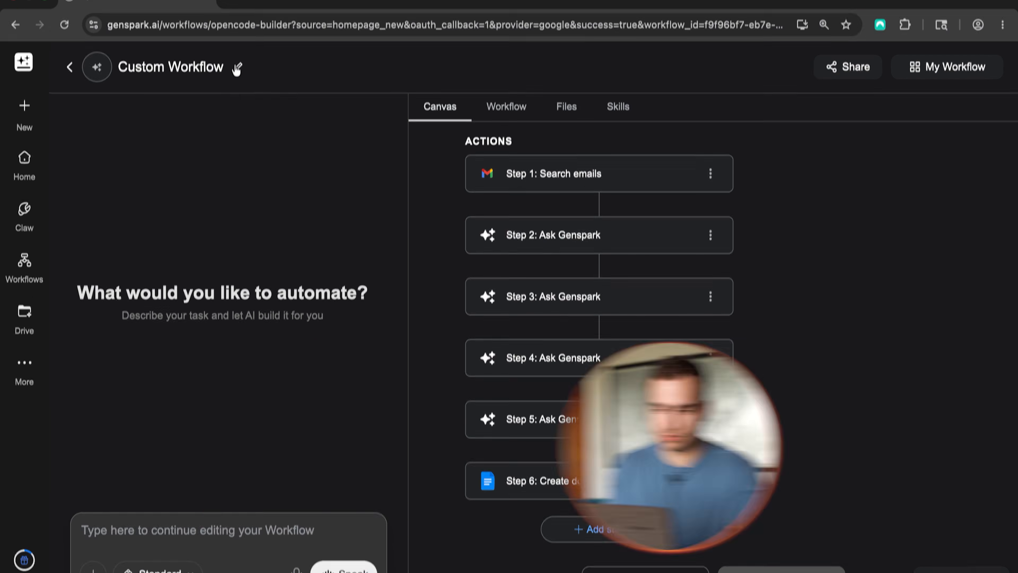
# Rename the custom workflow as "Daily Email Digest"
pyautogui.click(239, 21)
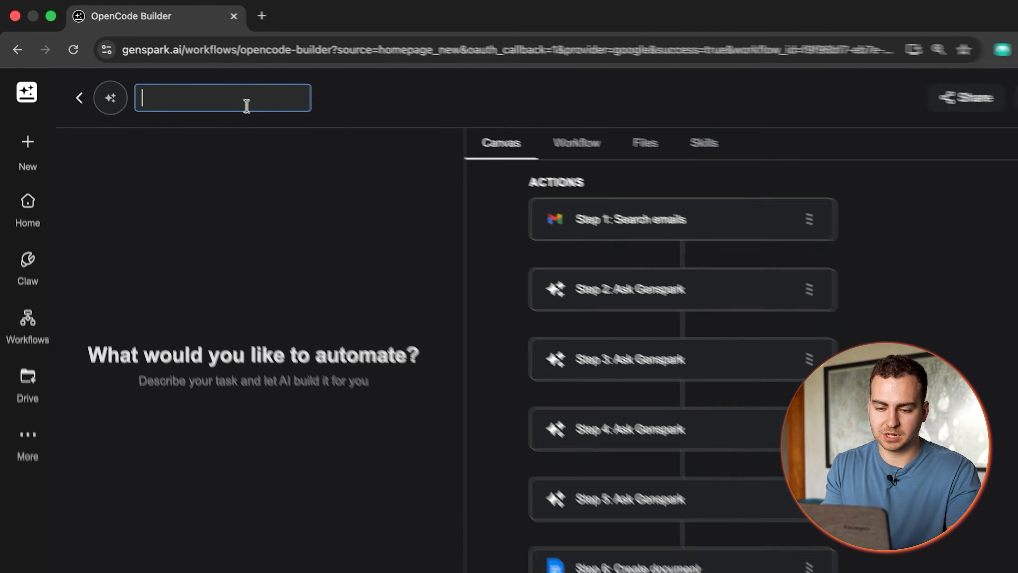
pyautogui.write('Daily Emai')
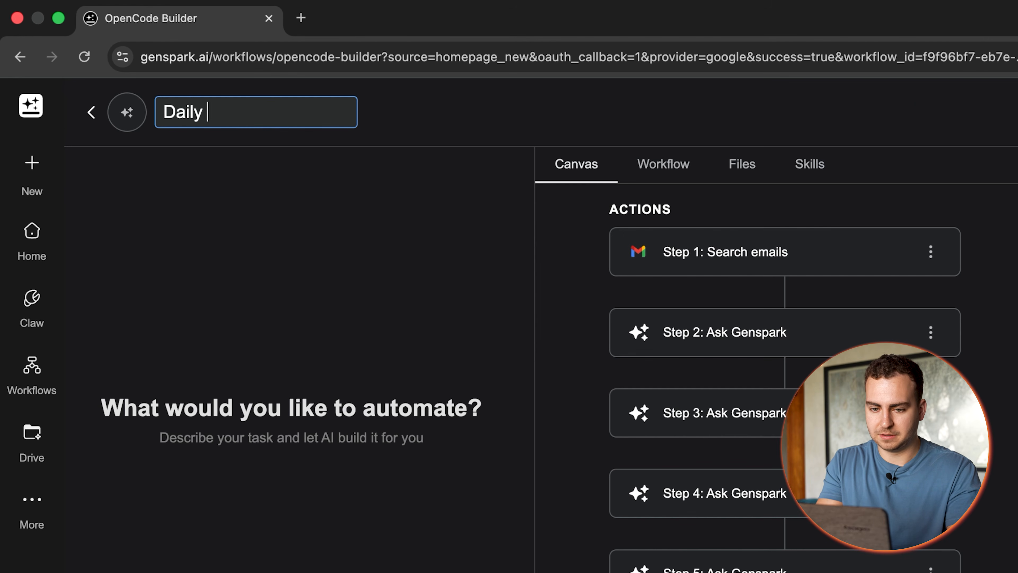
pyautogui.write('l Digest')
pyautogui.press('Return')
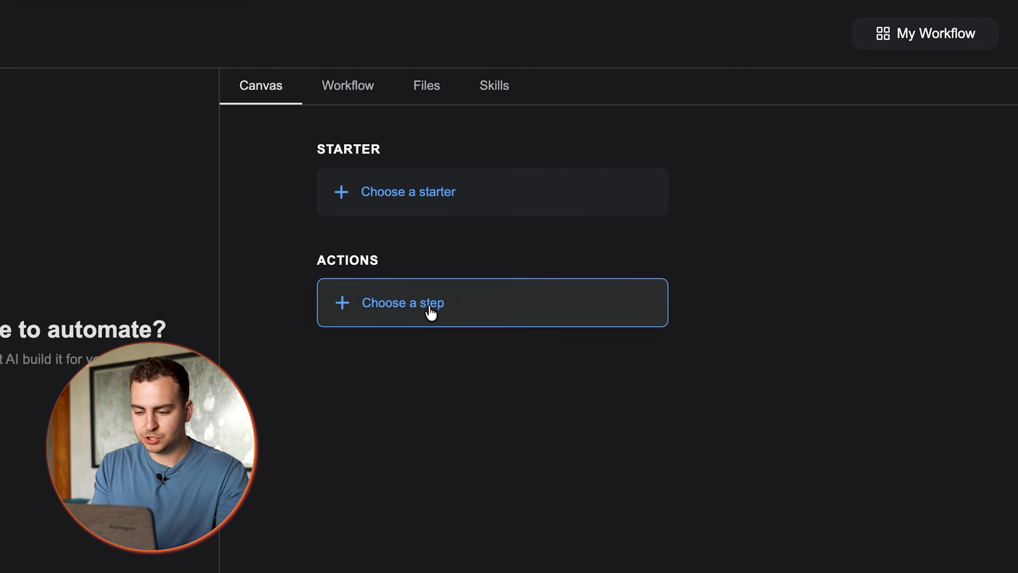
# Browse the actions available for a new workflow's first step, expanding the full Genspark AI Tools and Sheets lists
pyautogui.click(569, 298)
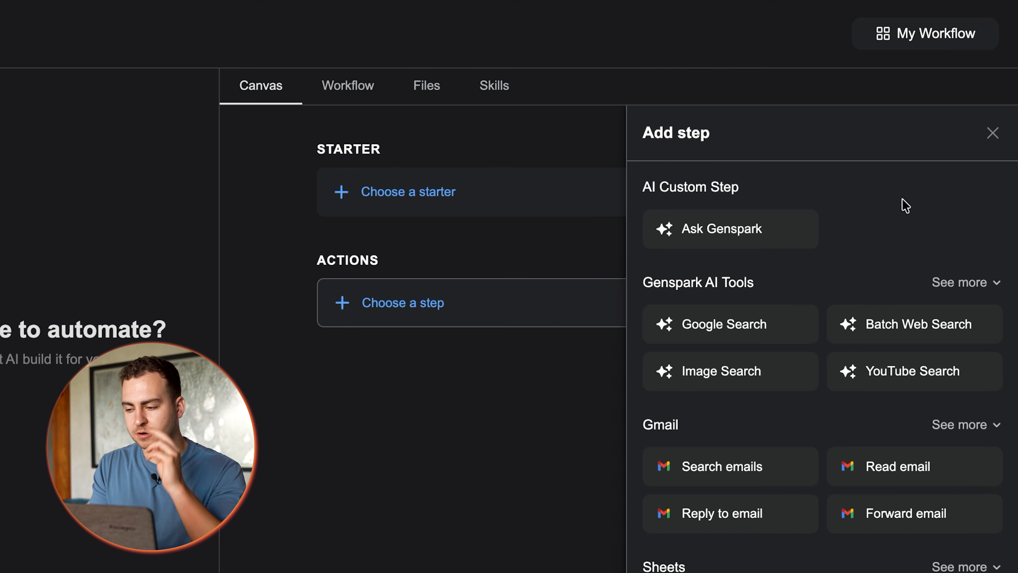
pyautogui.scroll(-2, 930, 262)
pyautogui.scroll(1, 930, 263)
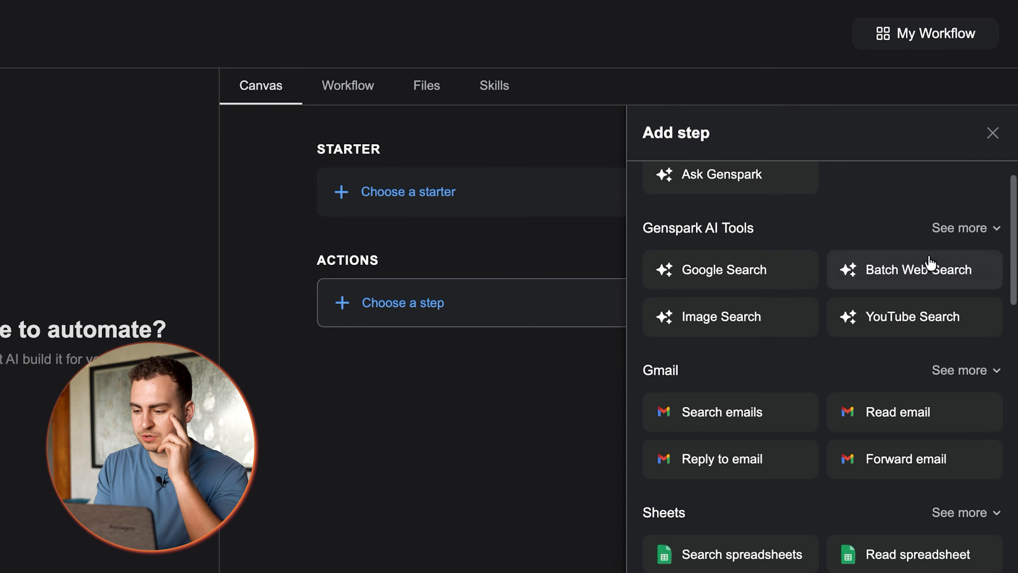
pyautogui.click(963, 227)
pyautogui.scroll(-2, 907, 325)
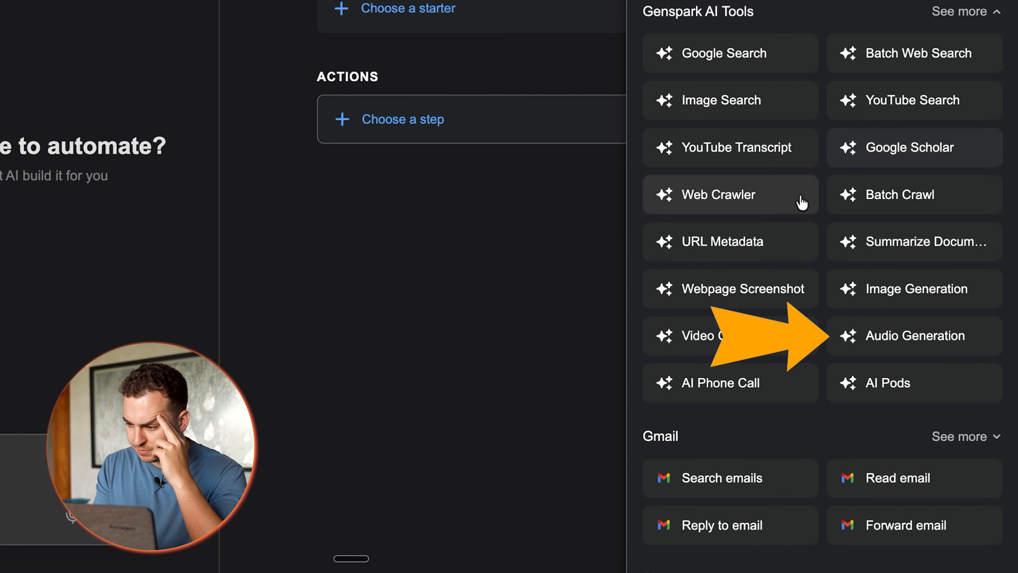
pyautogui.scroll(-10, 845, 153)
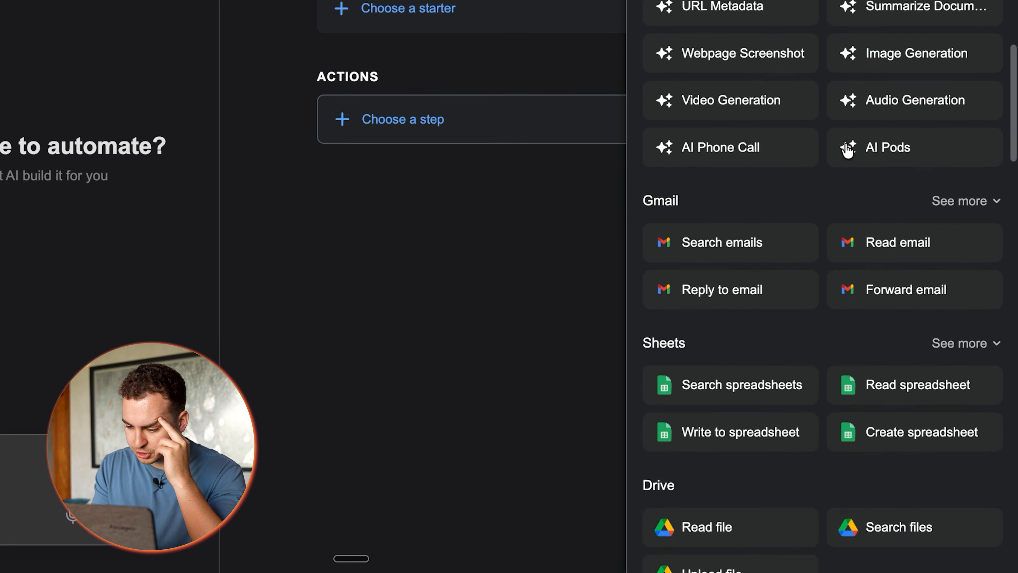
pyautogui.click(961, 216)
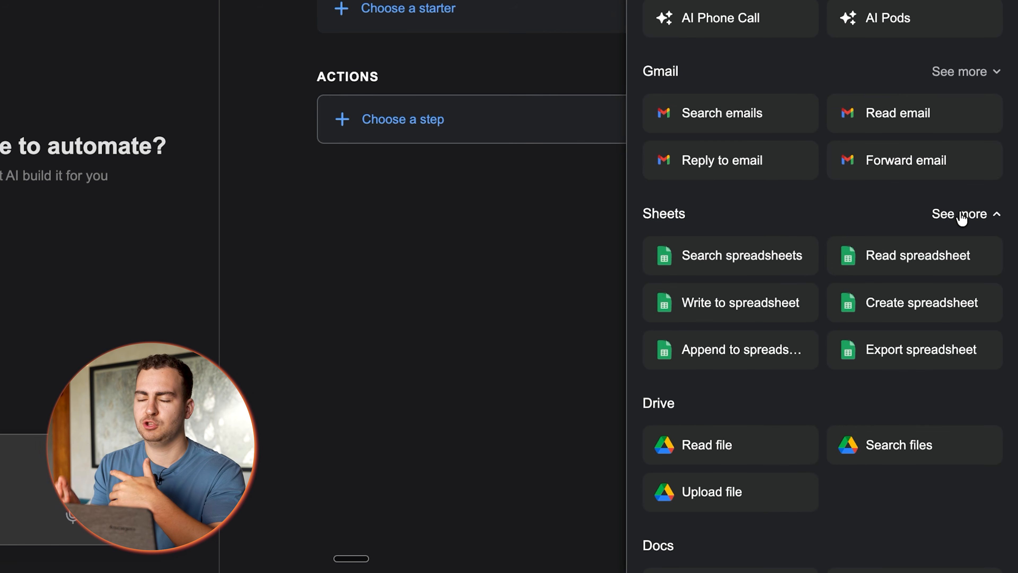
# Browse the remaining app integrations for a first step, expanding the X (Twitter) actions, then close the action list
pyautogui.scroll(-15, 962, 218)
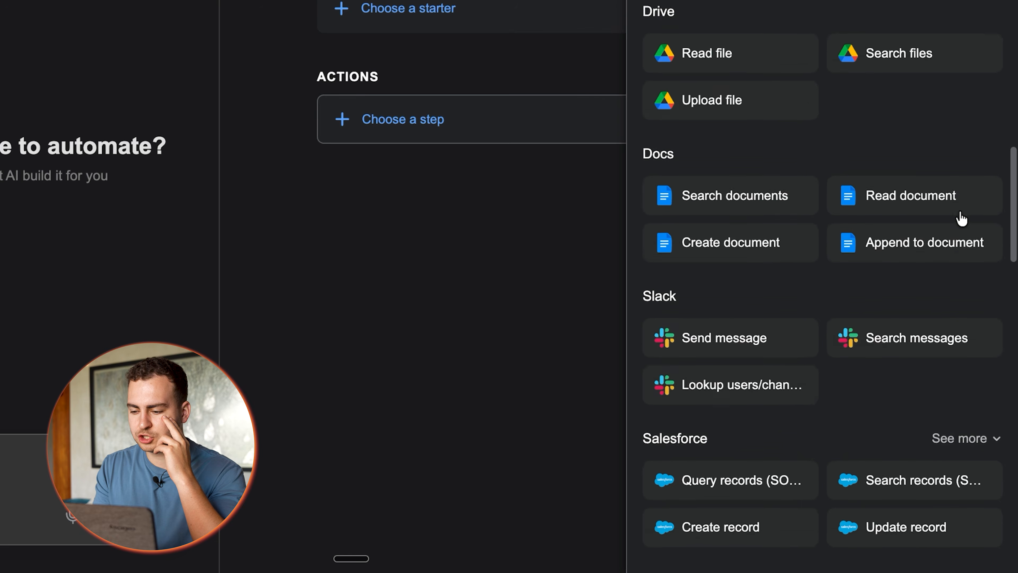
pyautogui.scroll(-17, 961, 219)
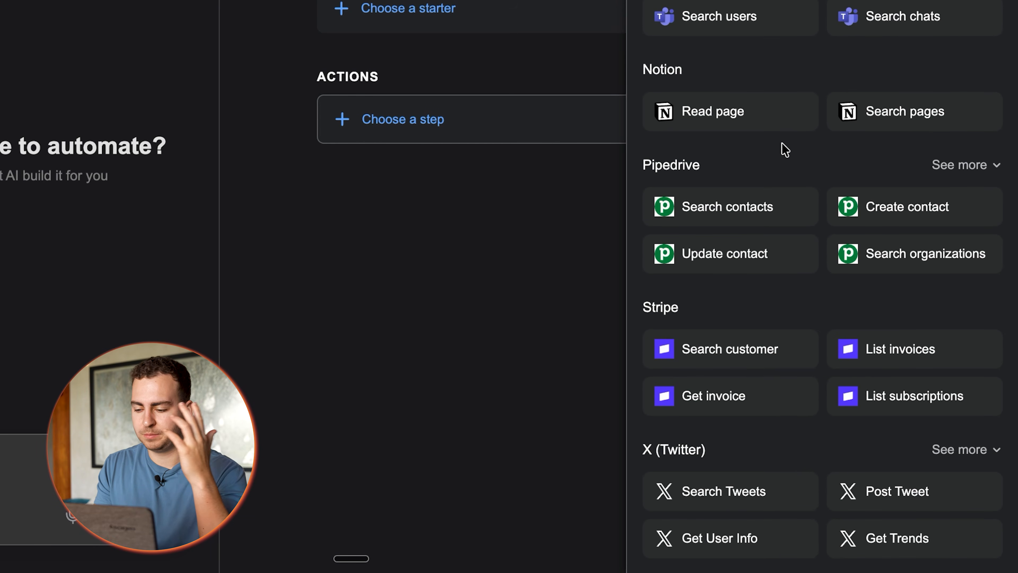
pyautogui.scroll(-9, 784, 149)
pyautogui.click(966, 90)
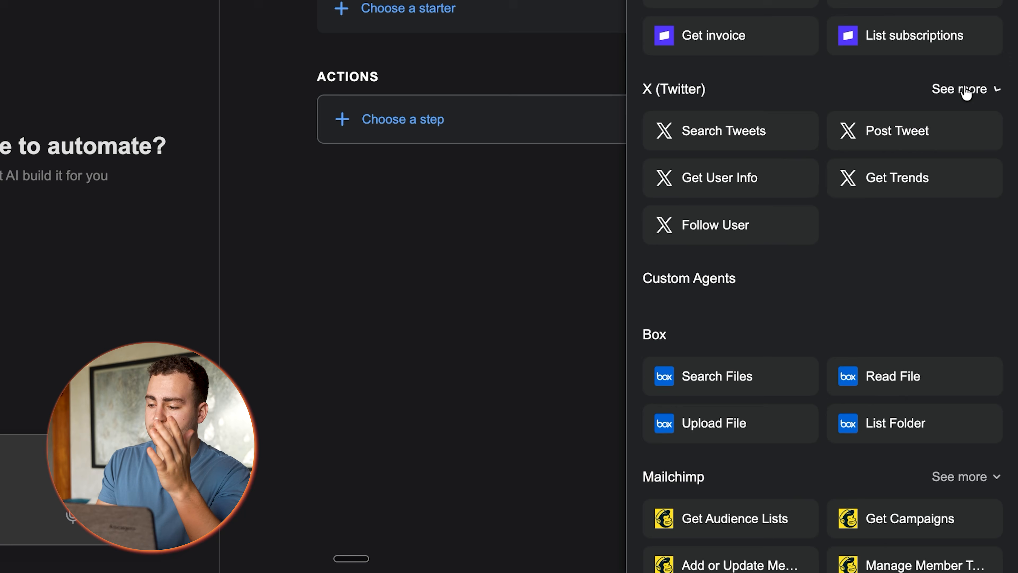
pyautogui.scroll(-7, 918, 162)
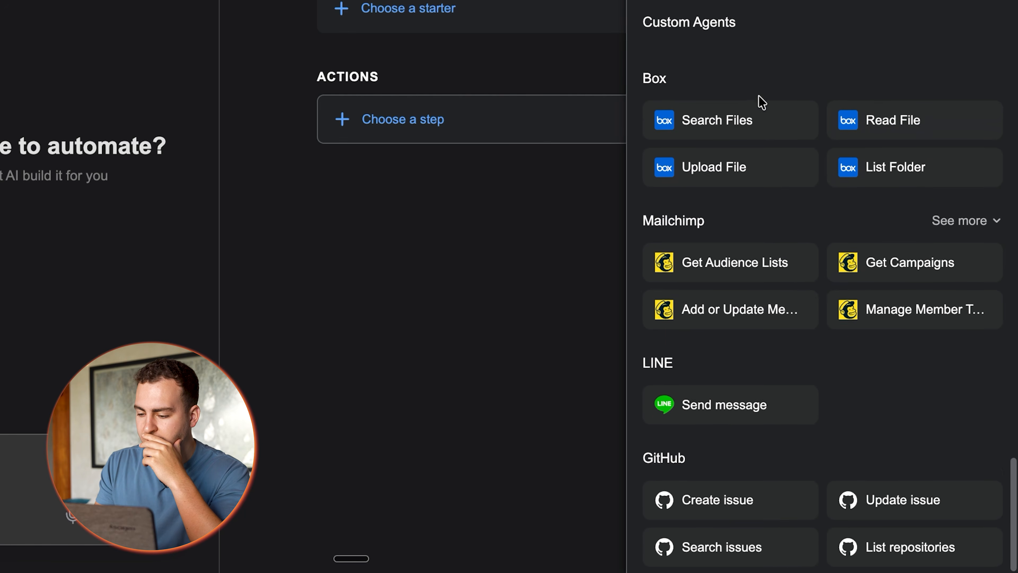
pyautogui.scroll(15, 914, 379)
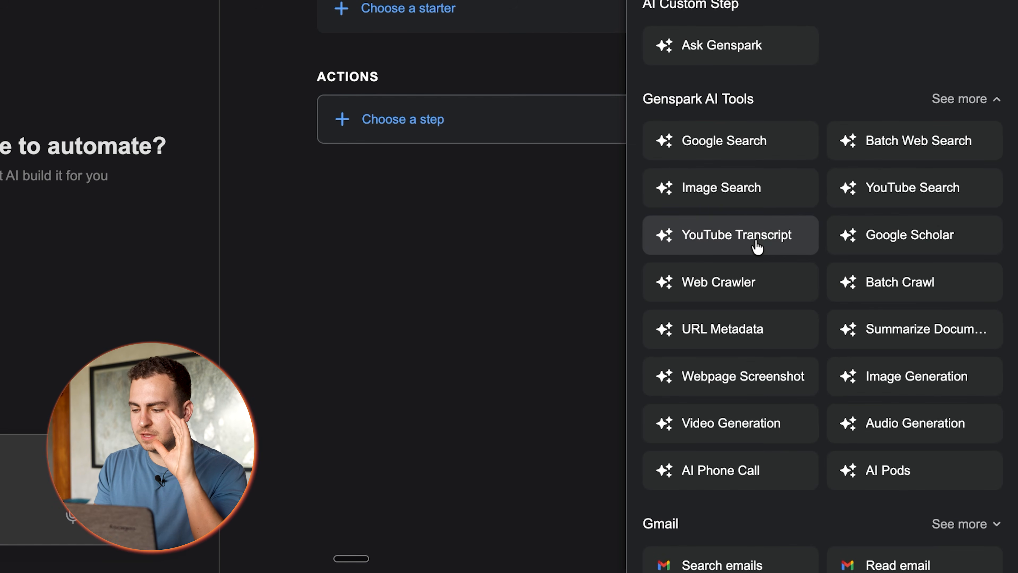
pyautogui.scroll(-12, 860, 252)
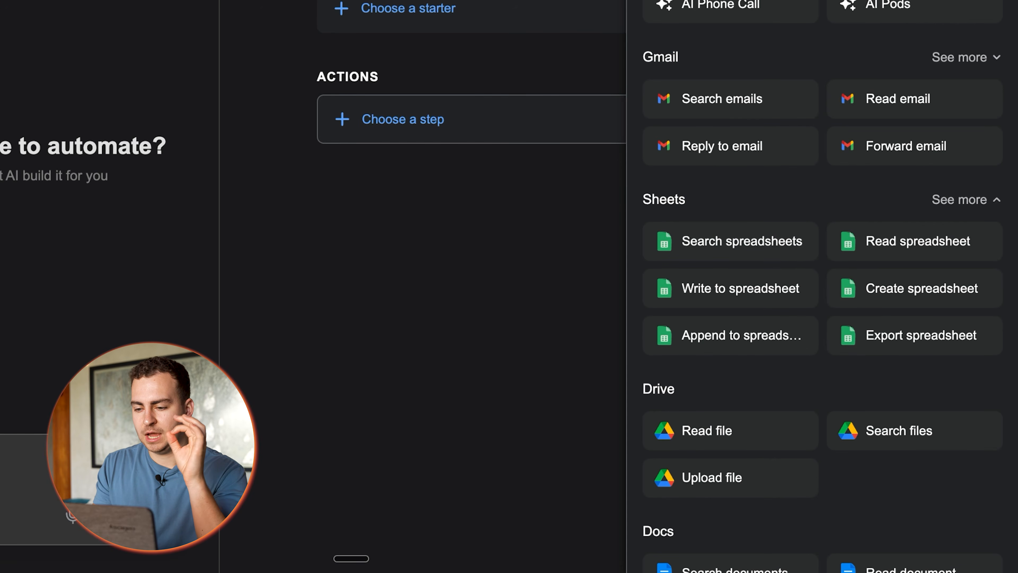
pyautogui.click(994, 124)
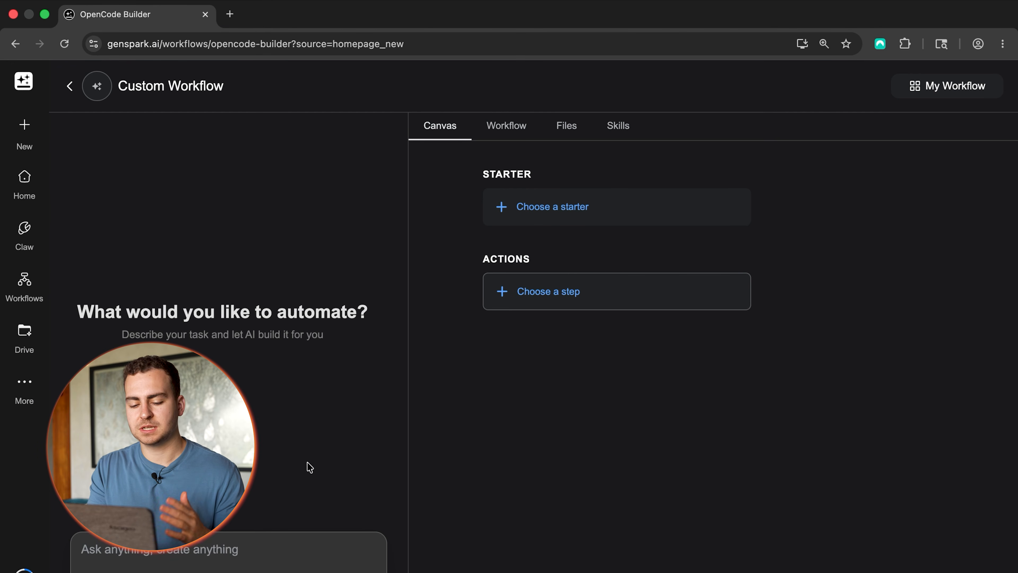
# Prompt for a daily competitor research workflow logging subscriber counts and 10 performing AI YouTube videos with views, titles, descriptions and links to a Google Sheet
pyautogui.click(211, 539)
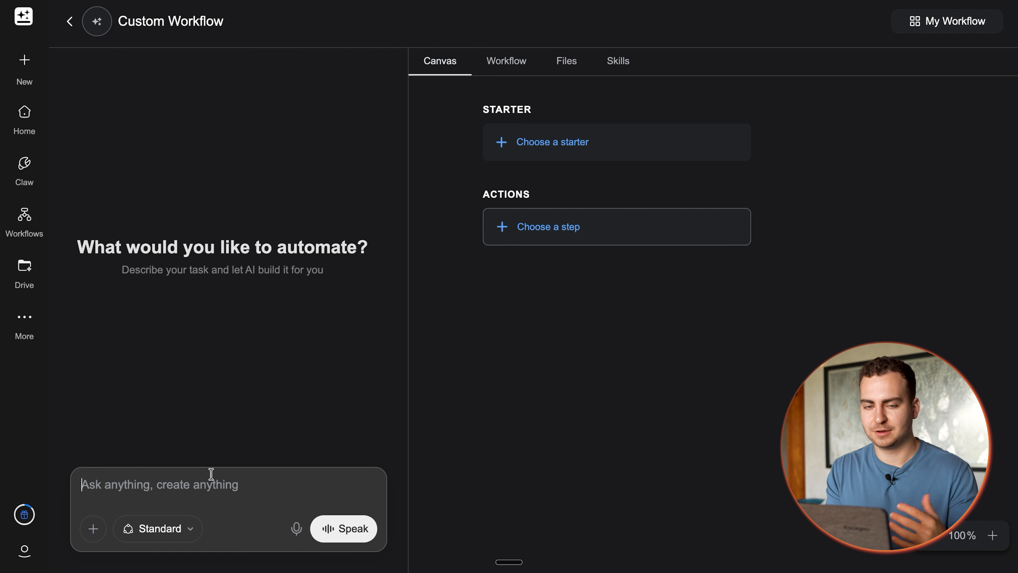
pyautogui.press('fn')
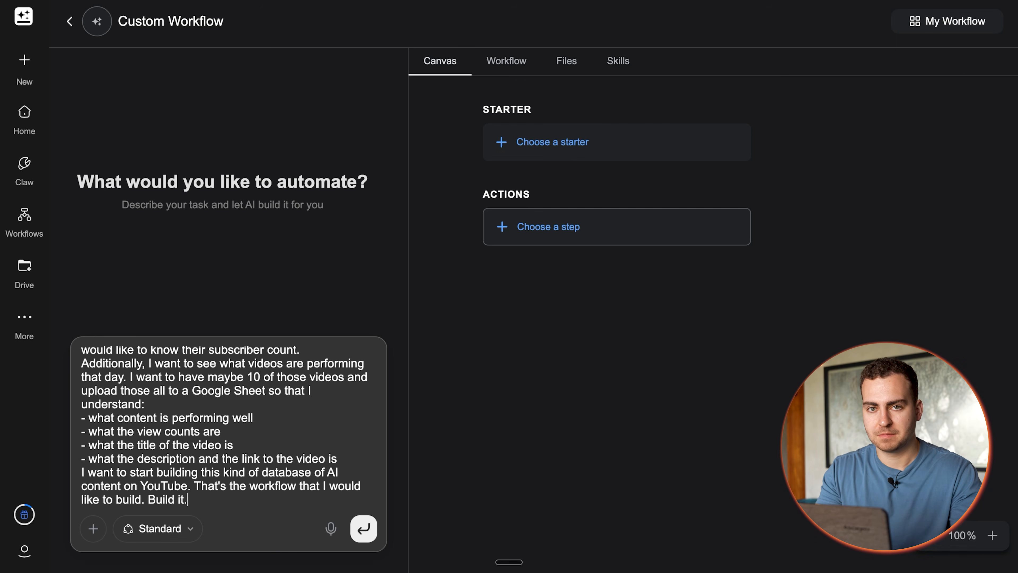
pyautogui.press('Return')
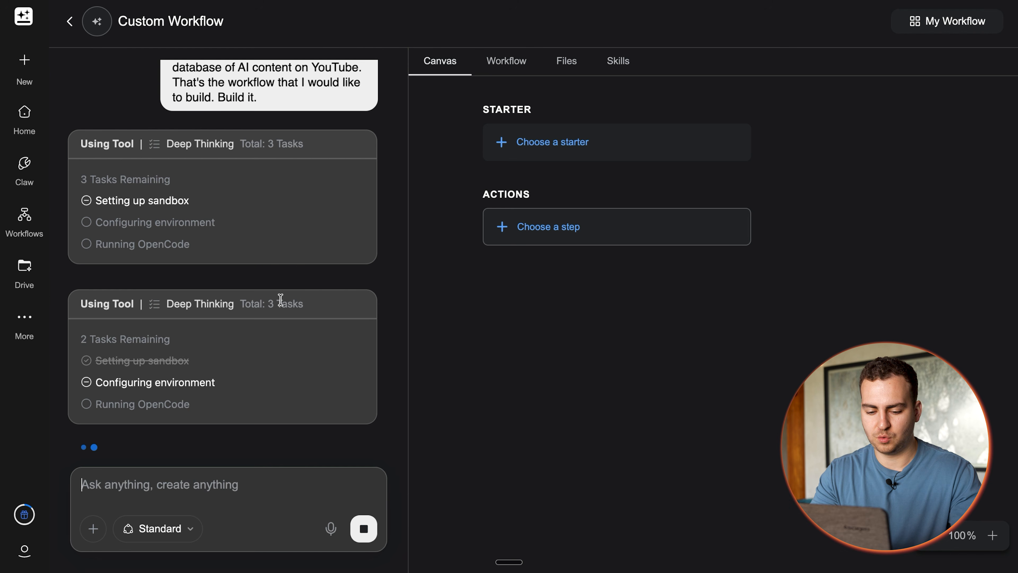
# Request an additional step that pulls the top performing videos' transcripts and saves them as Google documents
pyautogui.press('fn')
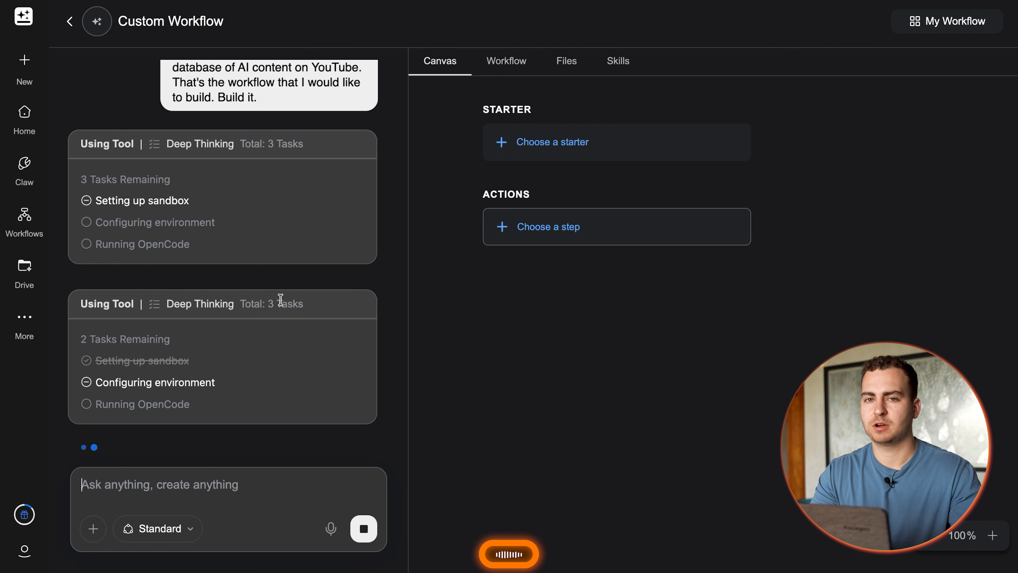
pyautogui.press('fn')
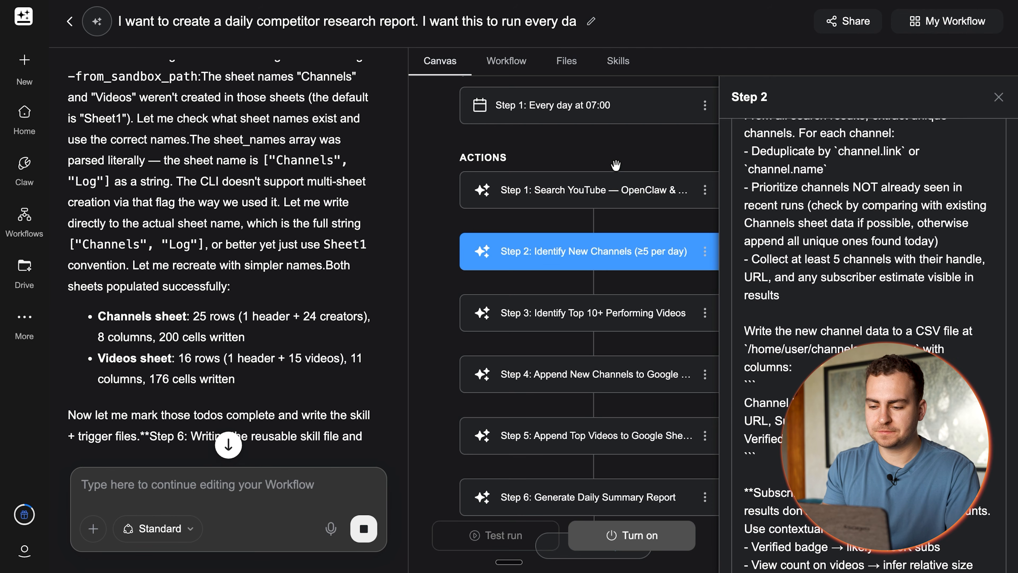
# Review the instructions of the YouTube search step and the CSV columns in the Identify New Channels step
pyautogui.hscroll(1, 616, 165)
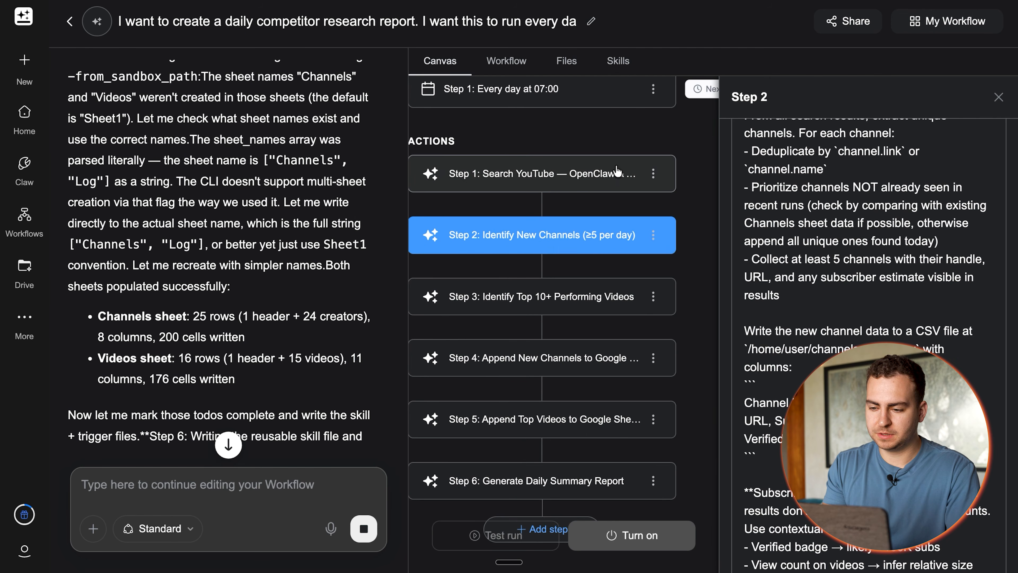
pyautogui.scroll(1, 617, 165)
pyautogui.click(567, 208)
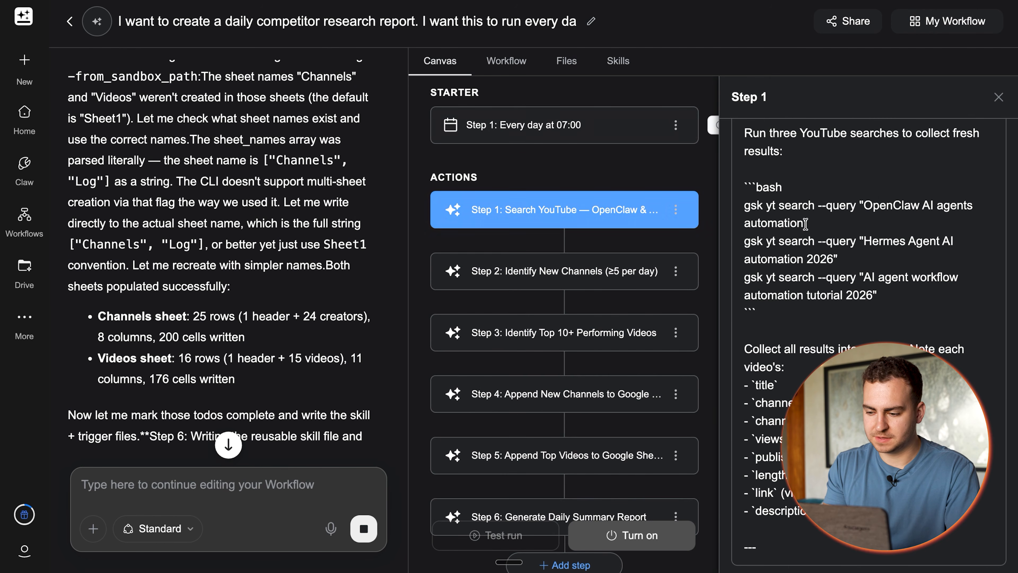
pyautogui.click(645, 270)
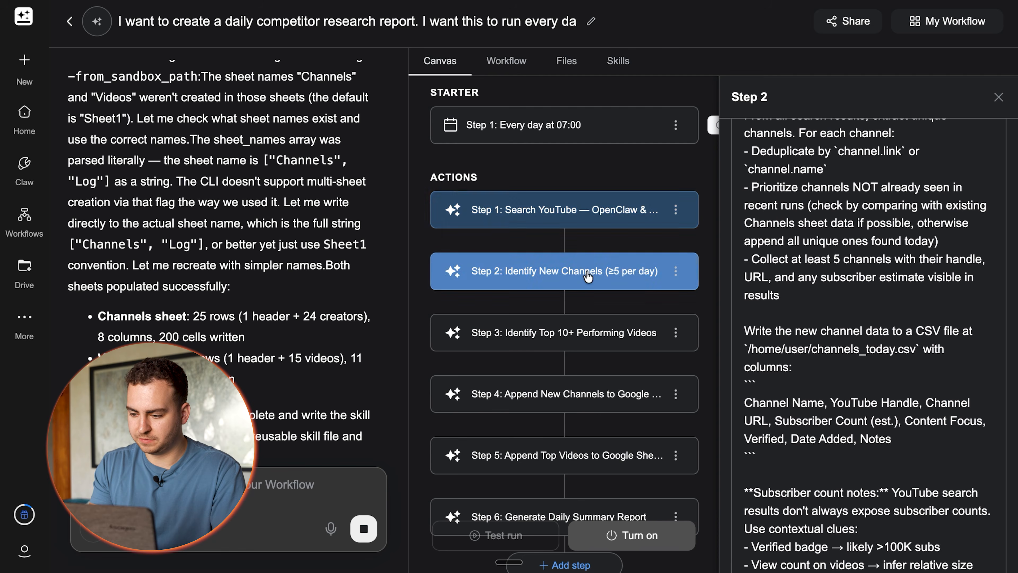
pyautogui.scroll(-5, 941, 184)
pyautogui.moveTo(758, 293); pyautogui.dragTo(914, 368)
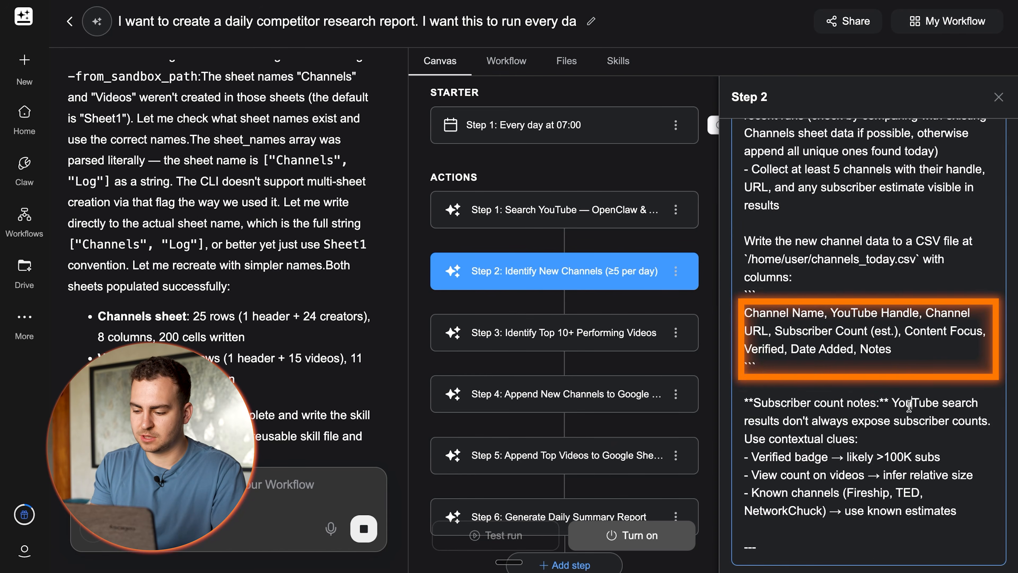
# Review the instructions for identifying the top 10+ performing videos and appending new channels to Google Sheets
pyautogui.click(586, 332)
pyautogui.scroll(4, 828, 331)
pyautogui.scroll(-4, 828, 331)
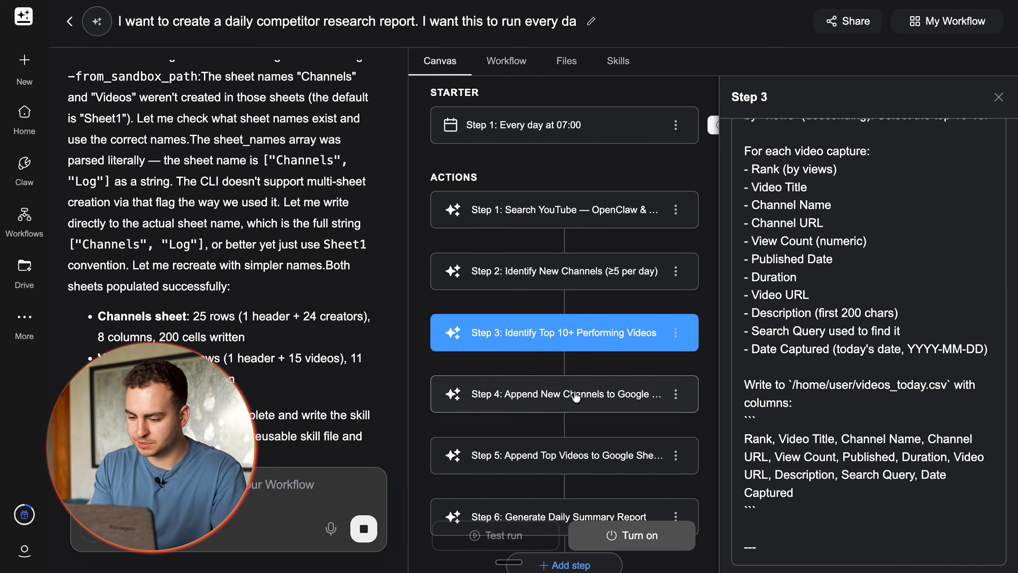
pyautogui.click(571, 397)
pyautogui.scroll(6, 824, 378)
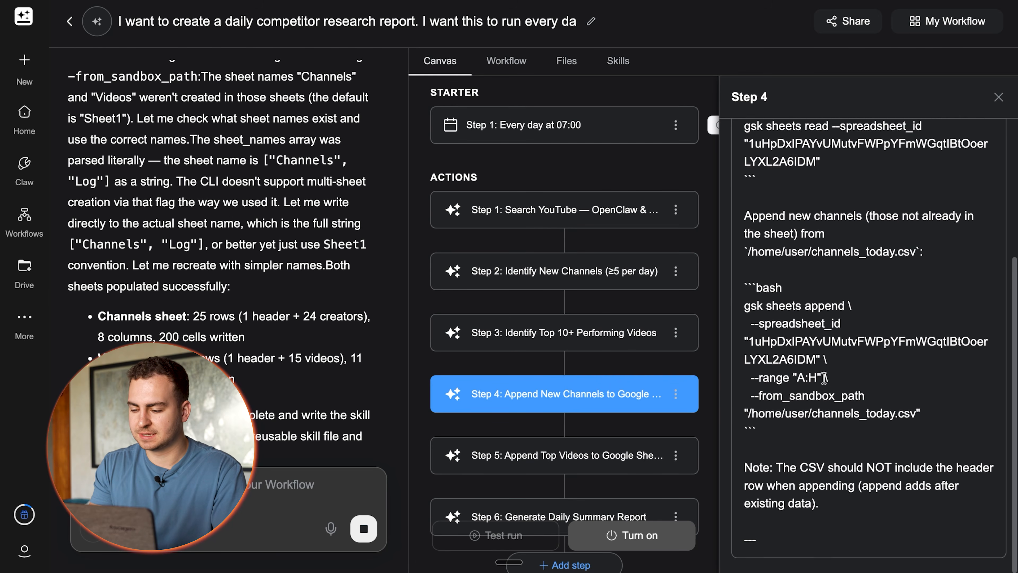
pyautogui.scroll(-5, 829, 313)
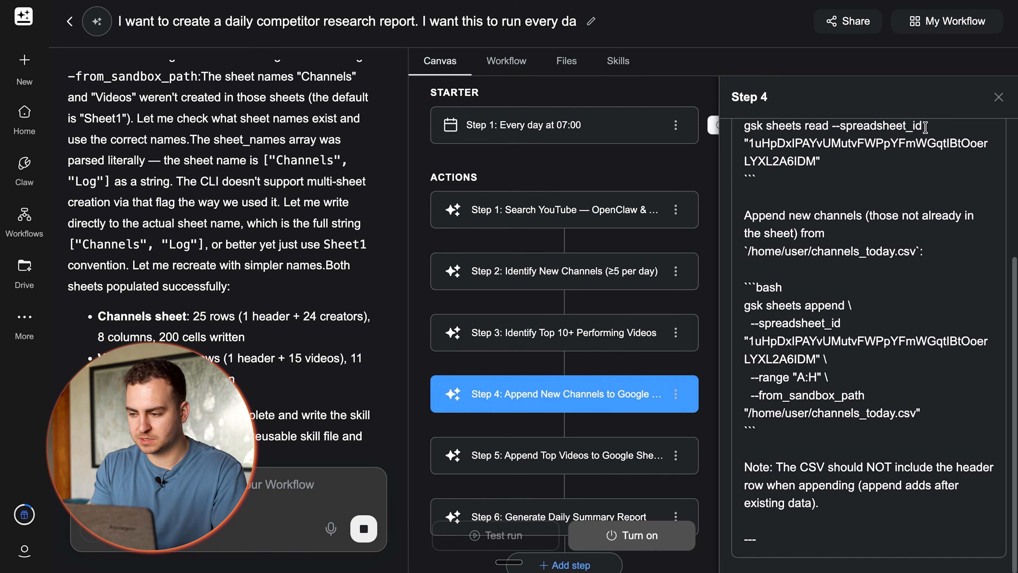
# Close the step details and find the follow-up request about video transcripts in the chat
pyautogui.click(999, 97)
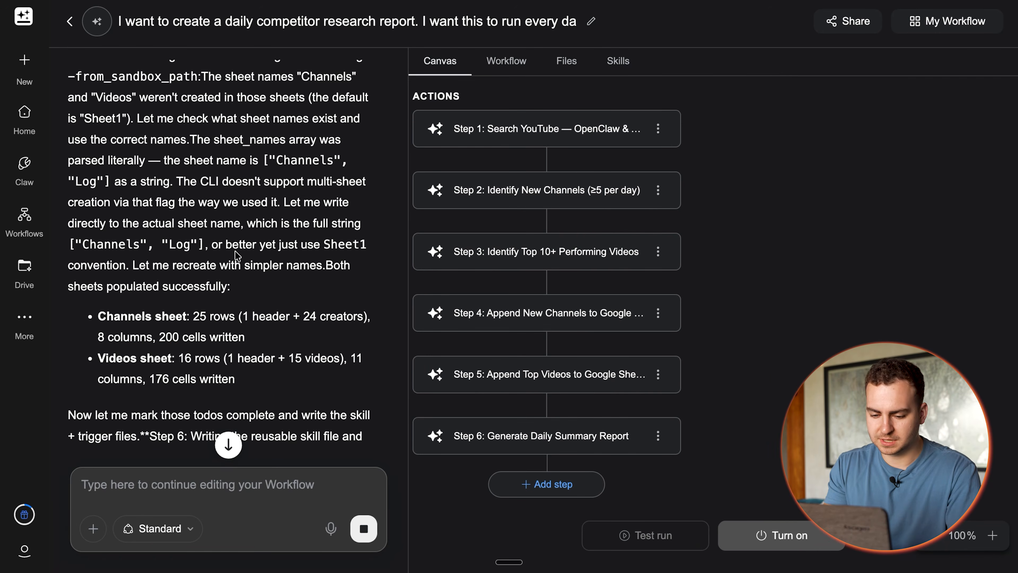
pyautogui.scroll(-15, 236, 256)
pyautogui.scroll(6, 237, 256)
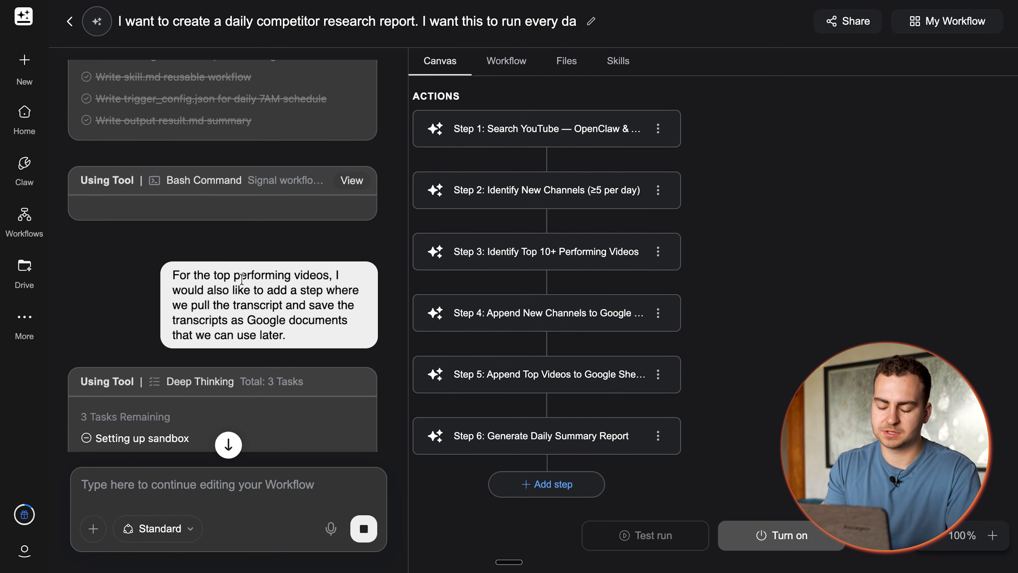
# Read the generated Google Docs transcript of "The wild rise of OpenClaw...", from its video details through the timestamped text
pyautogui.scroll(-1, 710, 295)
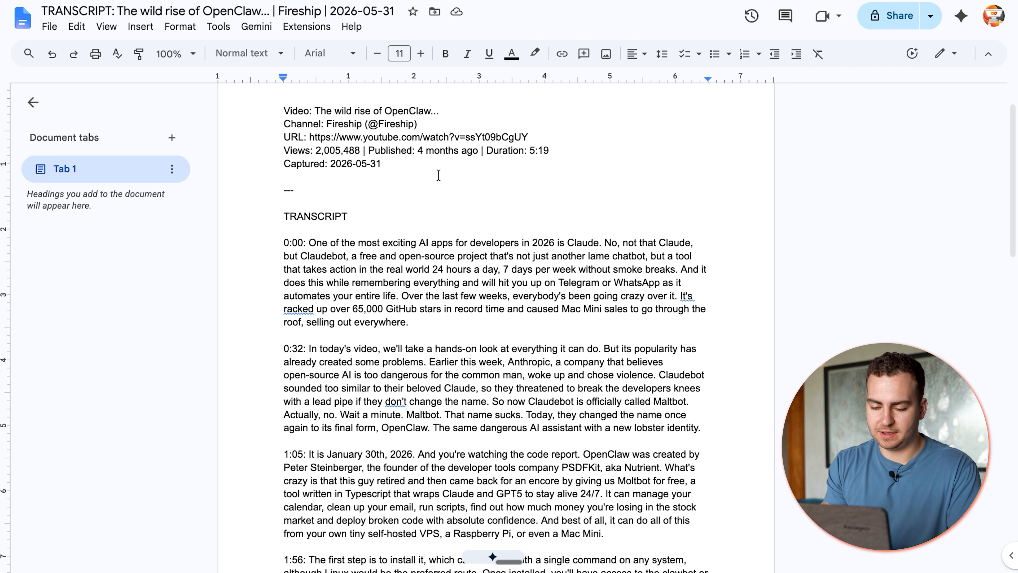
pyautogui.scroll(2, 438, 175)
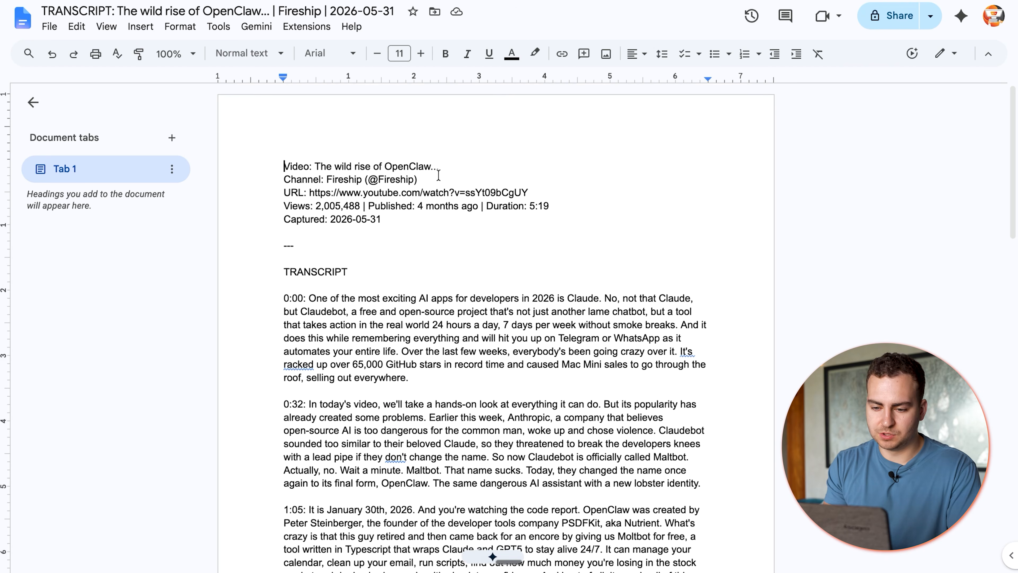
pyautogui.moveTo(268, 170); pyautogui.dragTo(415, 280)
pyautogui.click(443, 246)
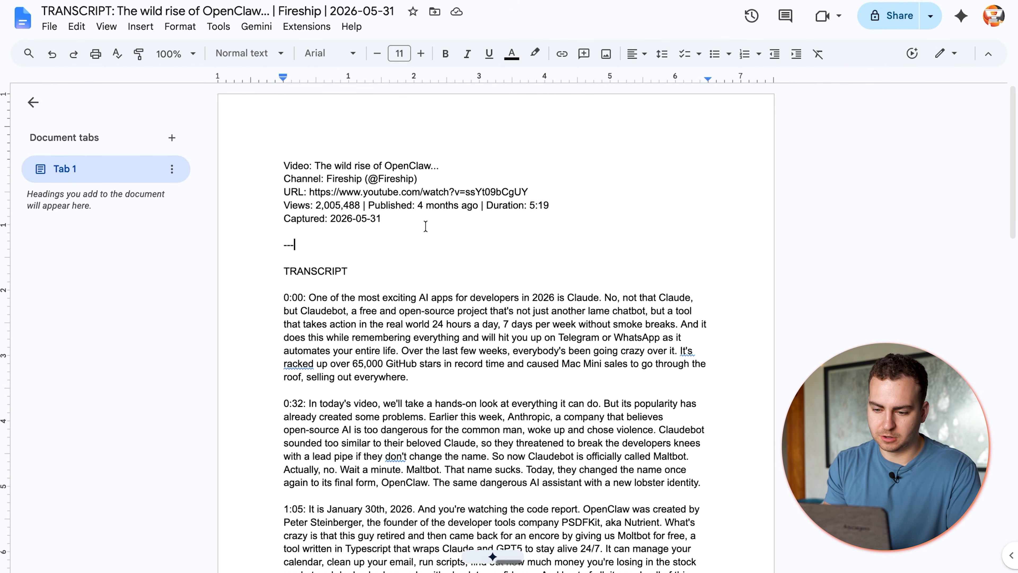
pyautogui.scroll(-15, 455, 265)
pyautogui.scroll(-8, 454, 265)
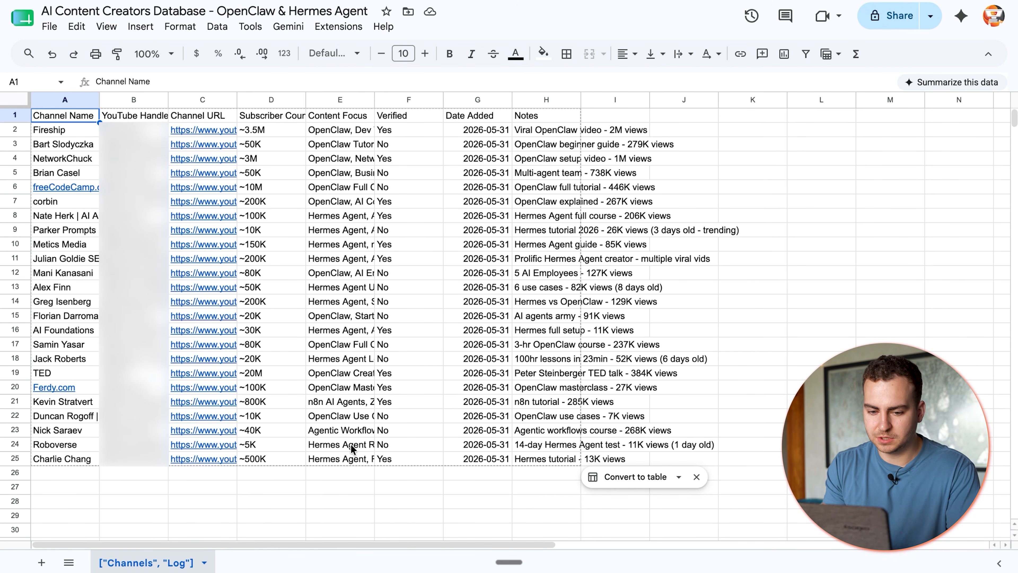
# Switch to the "Top Performing AI Videos - OpenClaw & Hermes Agent" spreadsheet and review all its columns
pyautogui.click(605, 1)
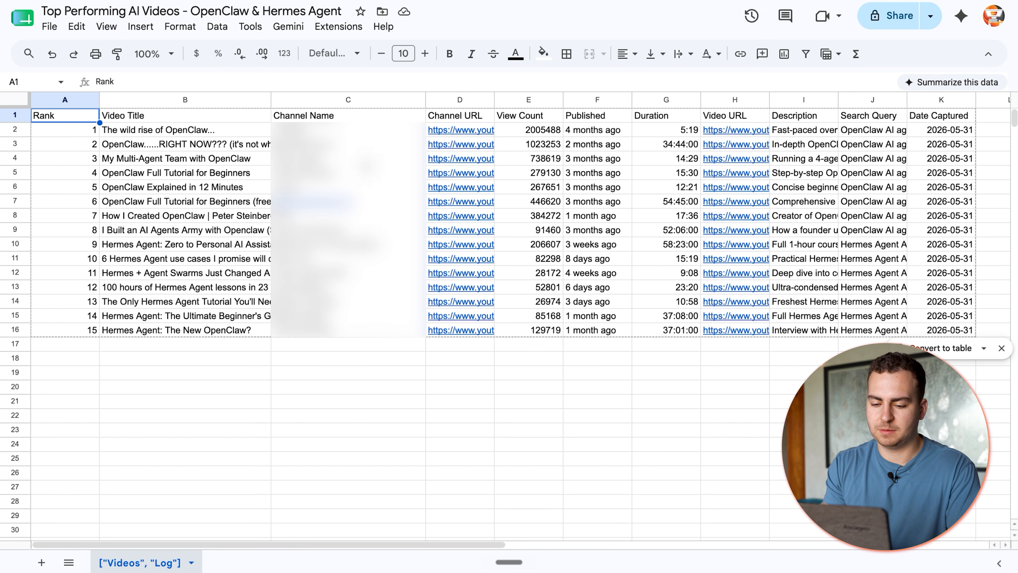
pyautogui.hscroll(1, 376, 157)
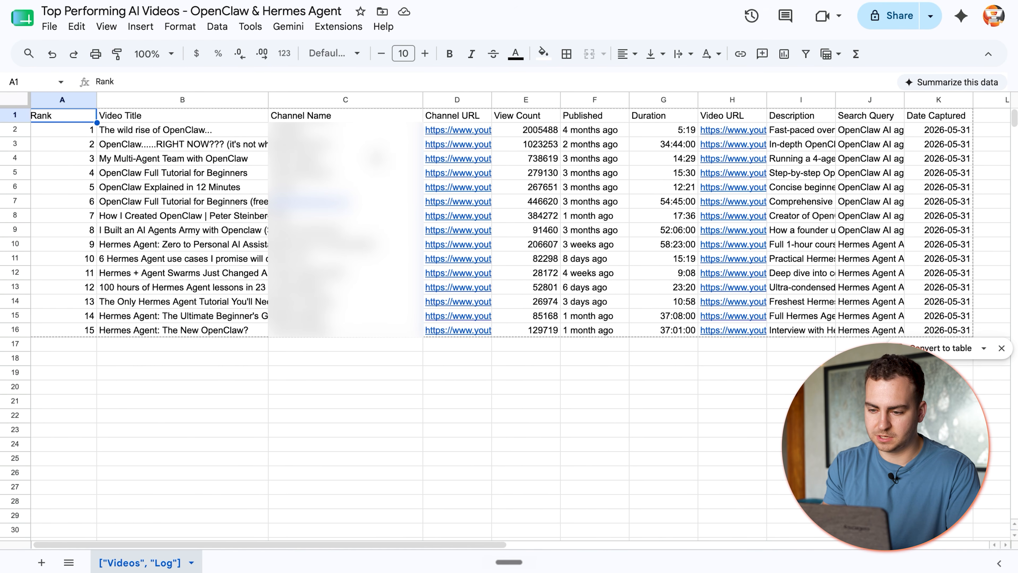
pyautogui.hscroll(4, 522, 130)
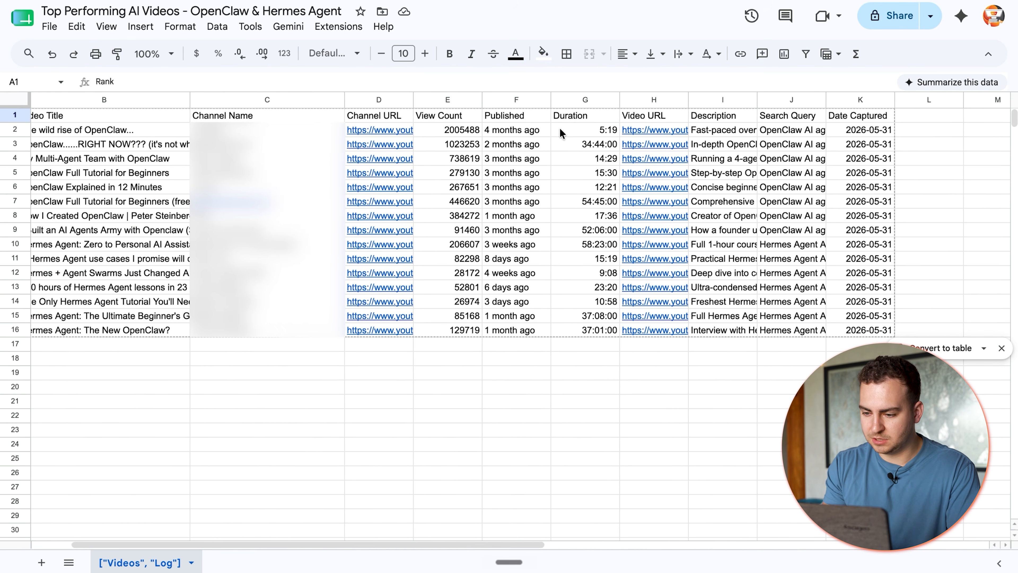
pyautogui.hscroll(2, 560, 130)
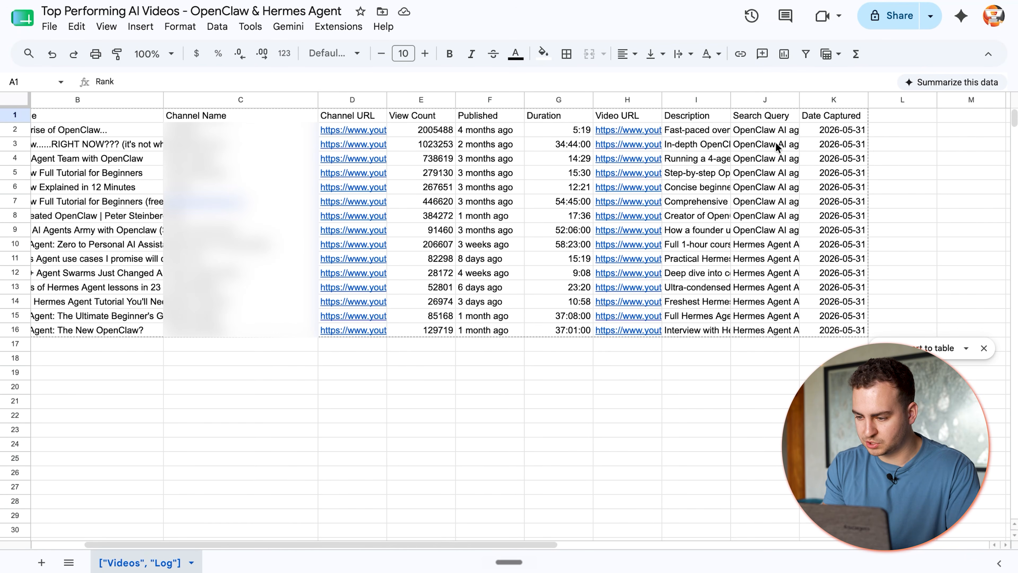
pyautogui.hscroll(-8, 762, 168)
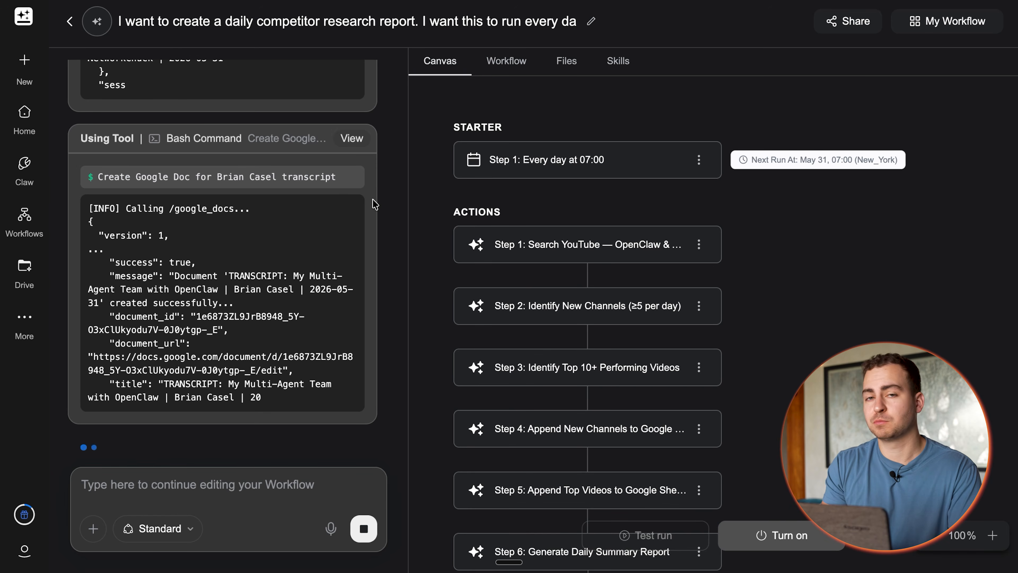
# Look through the updated Genspark workflow's action sequence, including the added Save Video Transcripts step
pyautogui.scroll(-1, 769, 235)
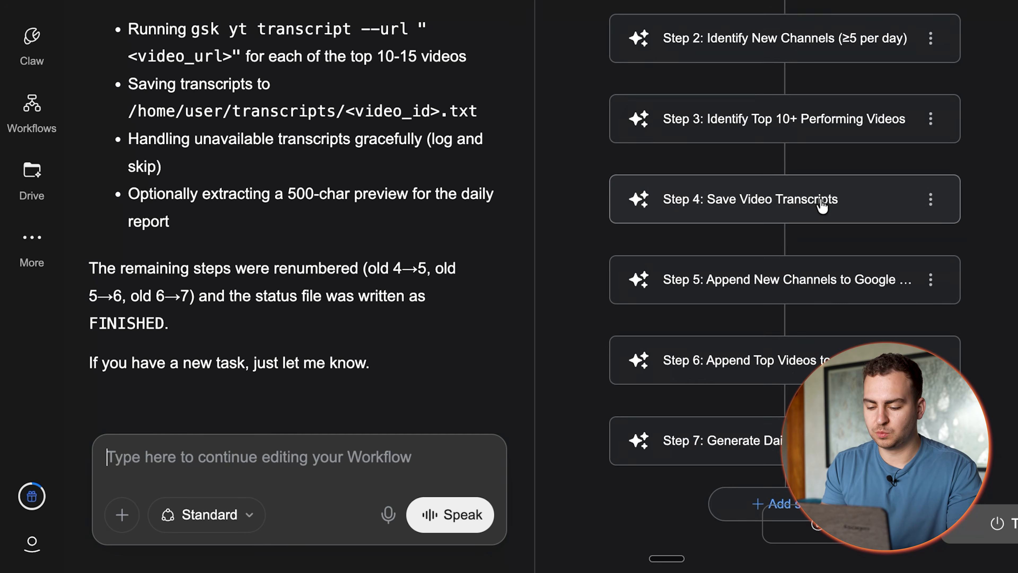
pyautogui.scroll(5, 449, 228)
pyautogui.scroll(-10, 483, 202)
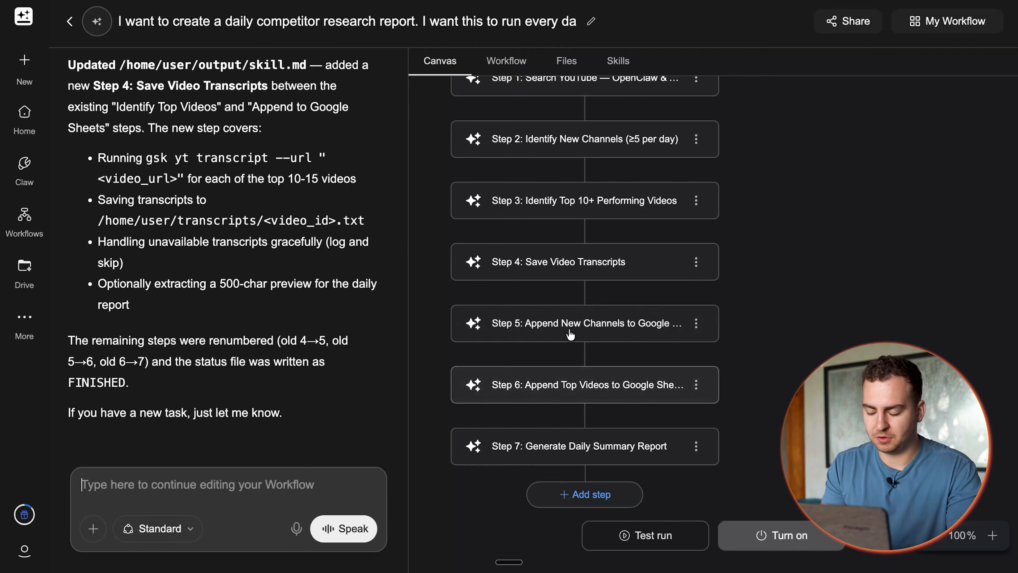
pyautogui.scroll(2, 581, 325)
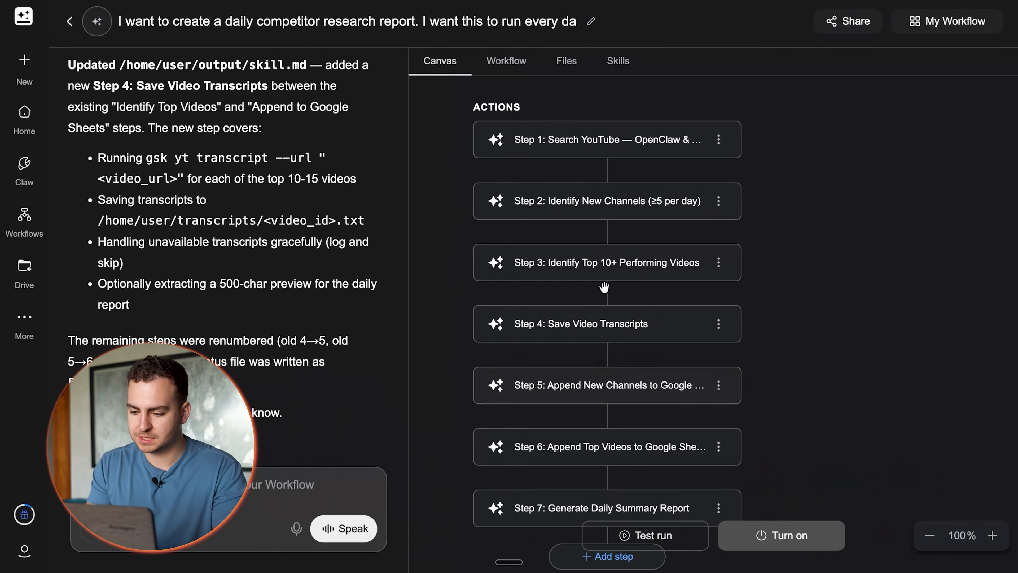
pyautogui.scroll(-1, 608, 319)
# Review the instructions of the Save Video Transcripts step and the step that appends new channels to Google Sheets
pyautogui.click(606, 314)
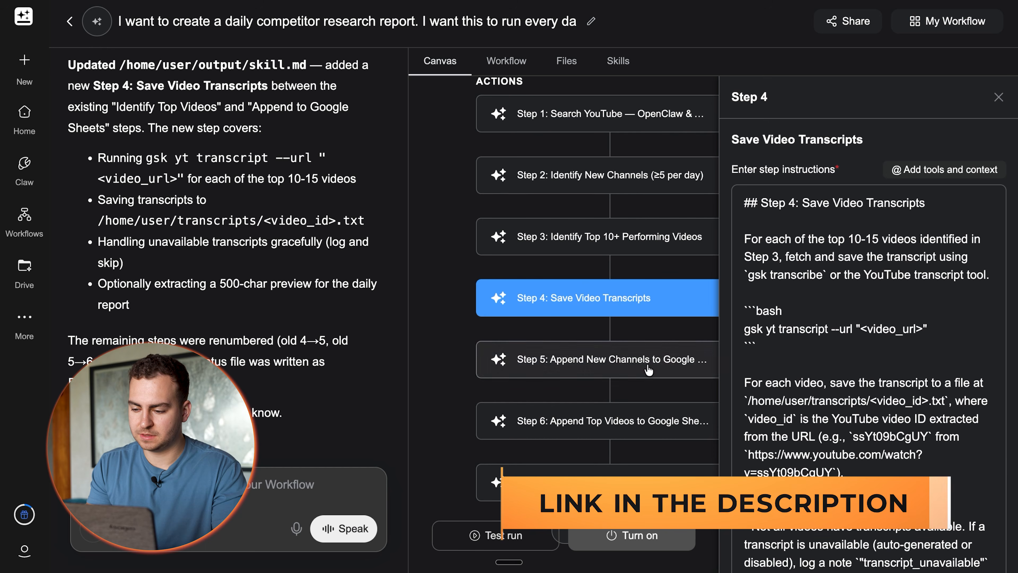
pyautogui.click(578, 359)
pyautogui.scroll(-2, 665, 383)
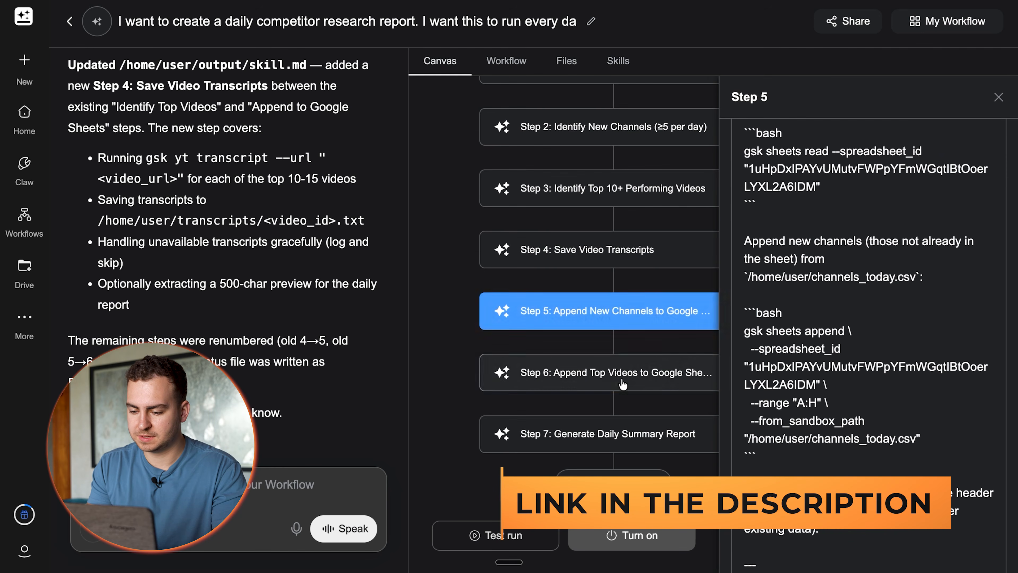
# Review the instructions of the steps that append top videos to Google Sheets and generate the daily summary report
pyautogui.click(622, 383)
pyautogui.click(596, 440)
pyautogui.click(1005, 103)
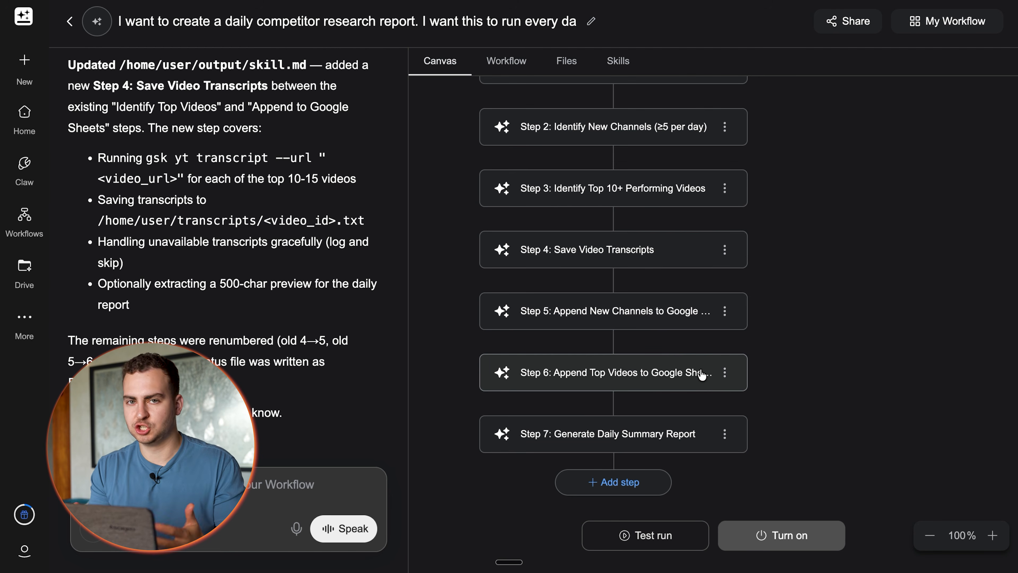
pyautogui.scroll(1, 870, 306)
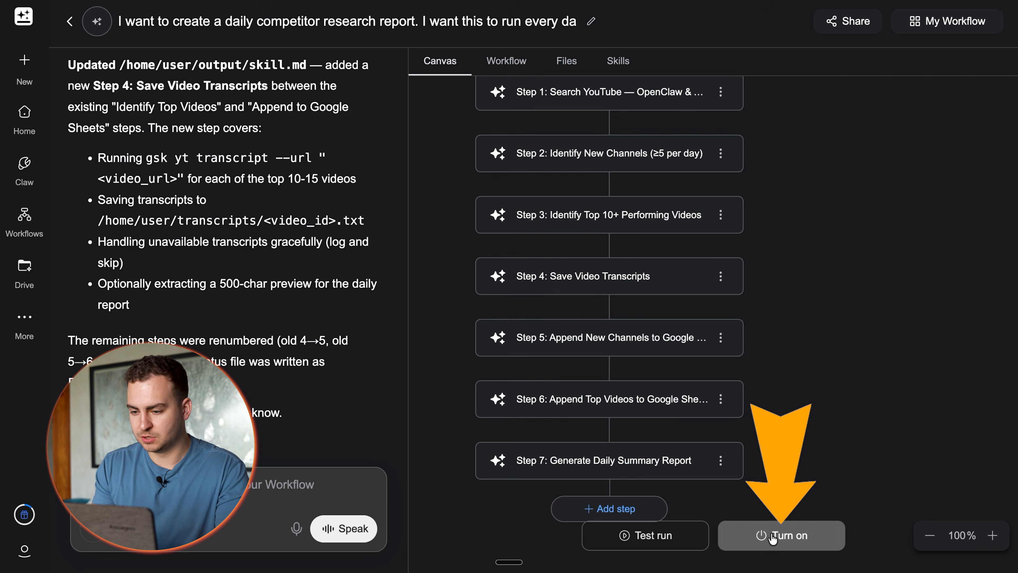
# Check the workflow's Workflow, Files and Skills views, and return to its canvas
pyautogui.click(506, 59)
pyautogui.click(567, 61)
pyautogui.click(617, 61)
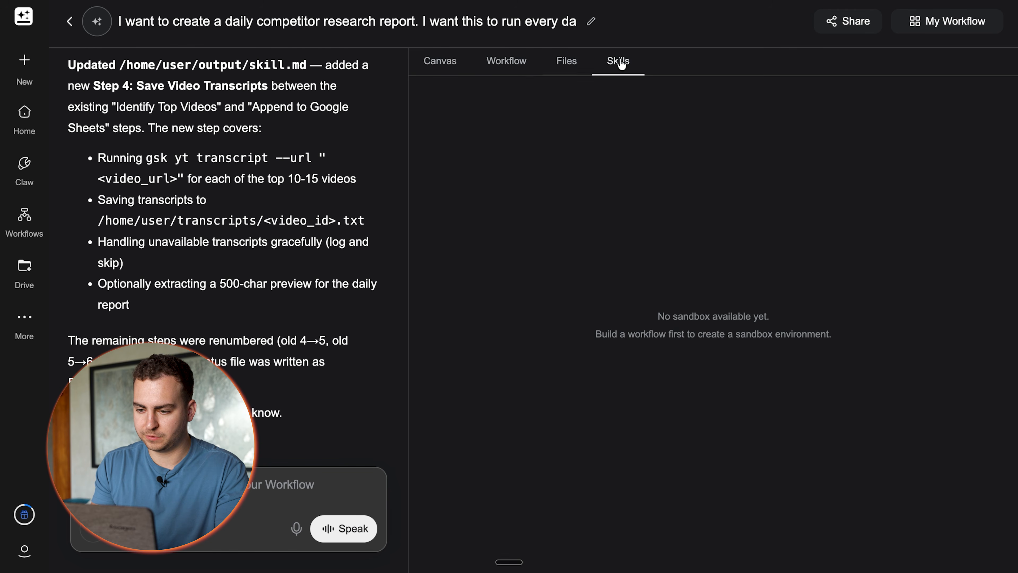
pyautogui.click(506, 61)
pyautogui.click(441, 64)
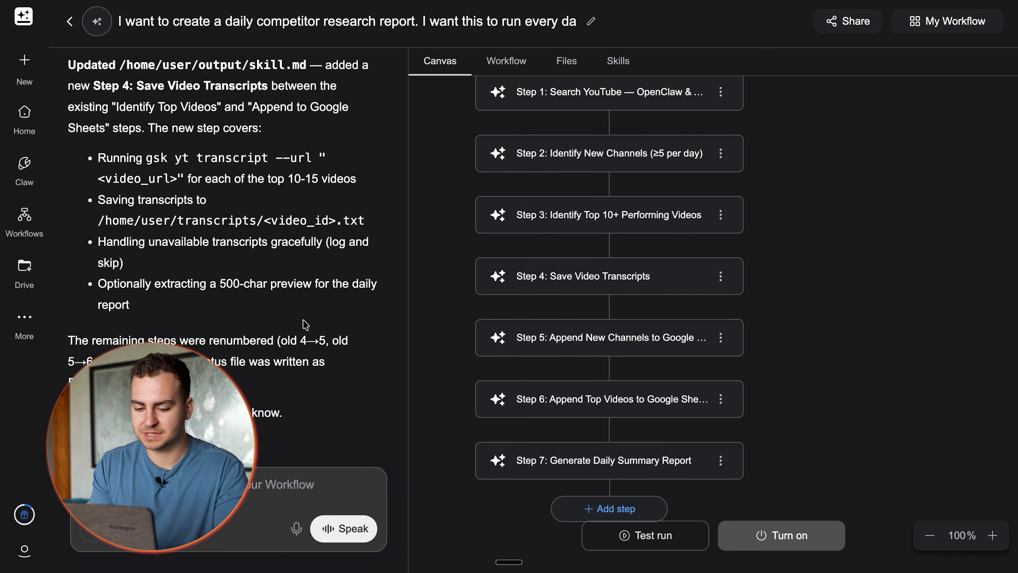
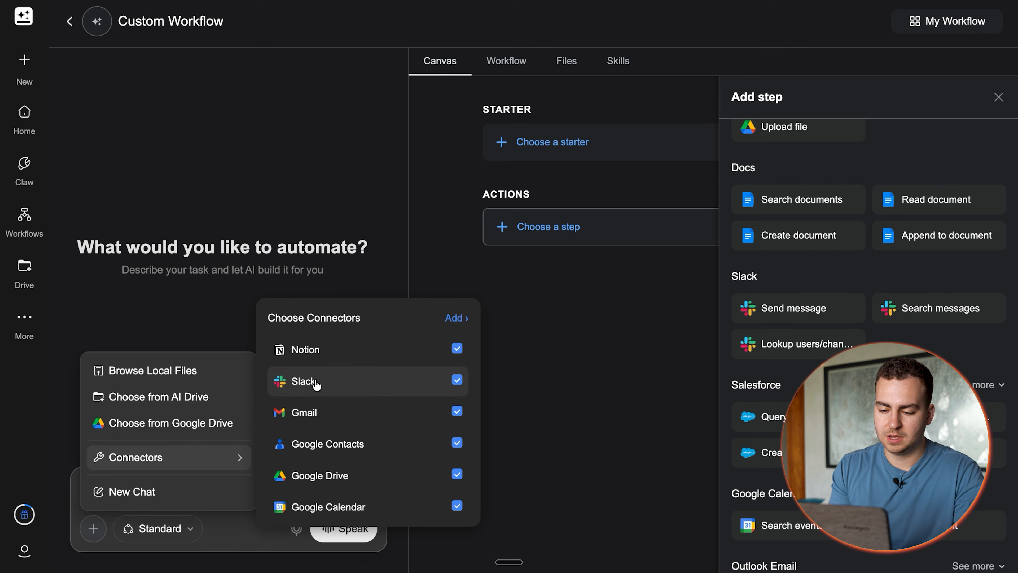
# Open the full connector catalogue from the custom workflow and search it for "slack"
pyautogui.click(456, 318)
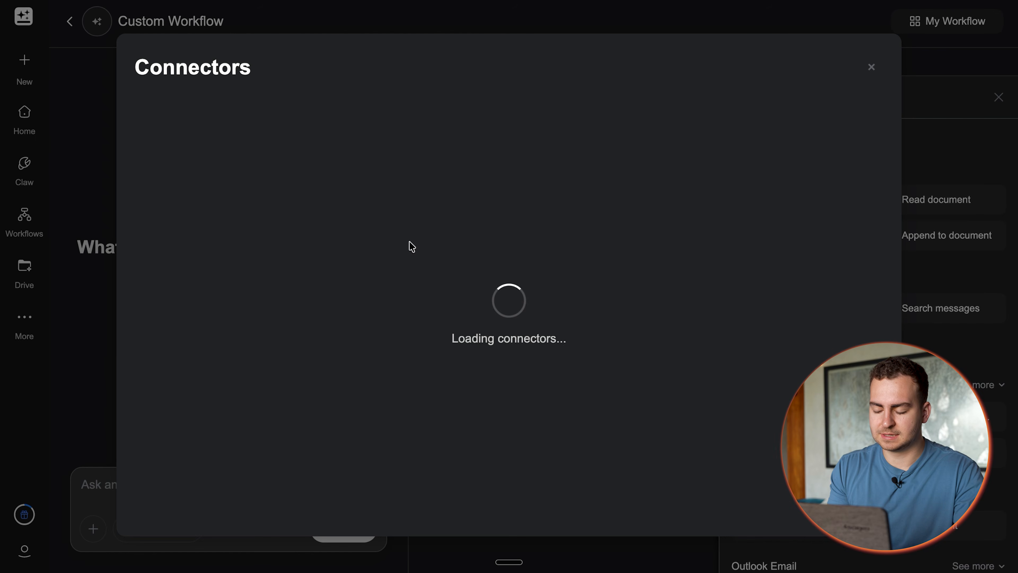
pyautogui.scroll(-5, 454, 213)
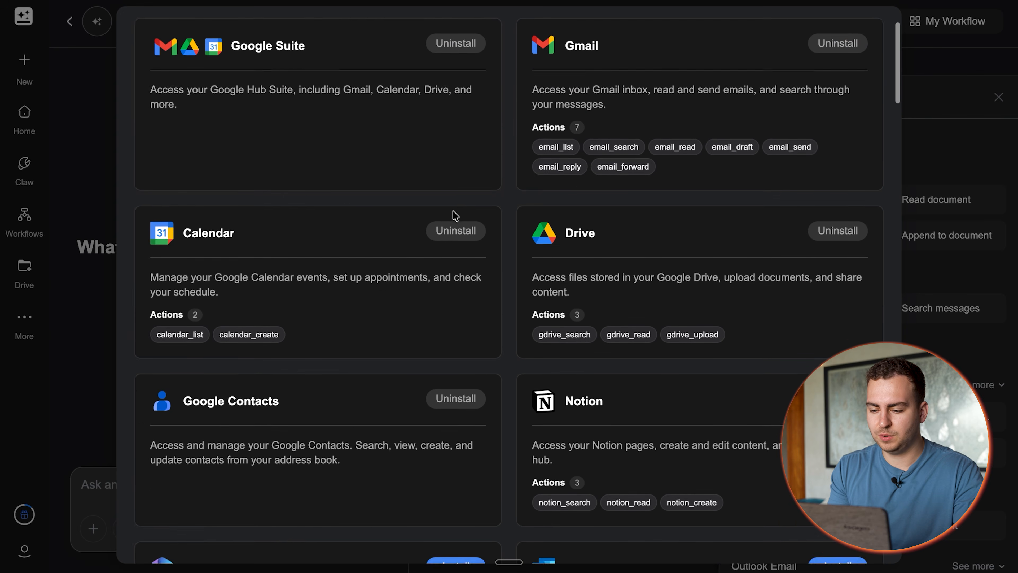
pyautogui.scroll(5, 454, 212)
pyautogui.click(374, 96)
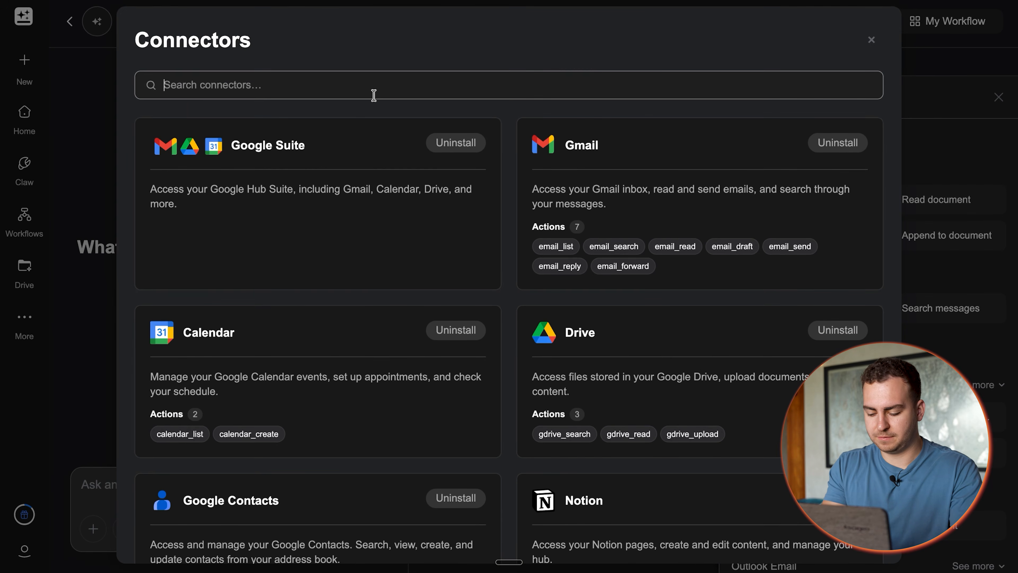
pyautogui.write('slack')
# Reinstall the Slack connector and allow Genspark to access the Tech With Tim workspace
pyautogui.click(460, 288)
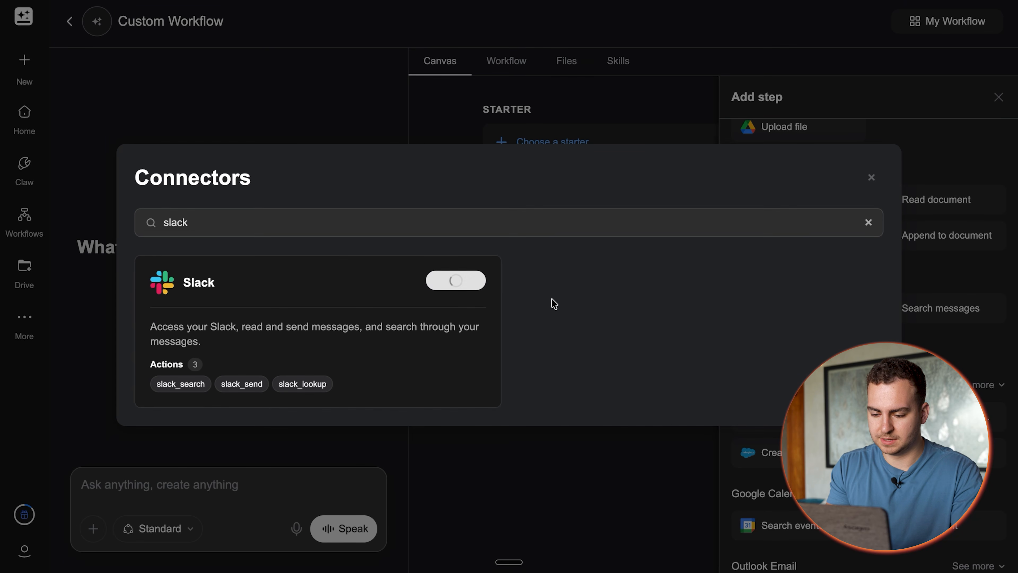
pyautogui.click(457, 282)
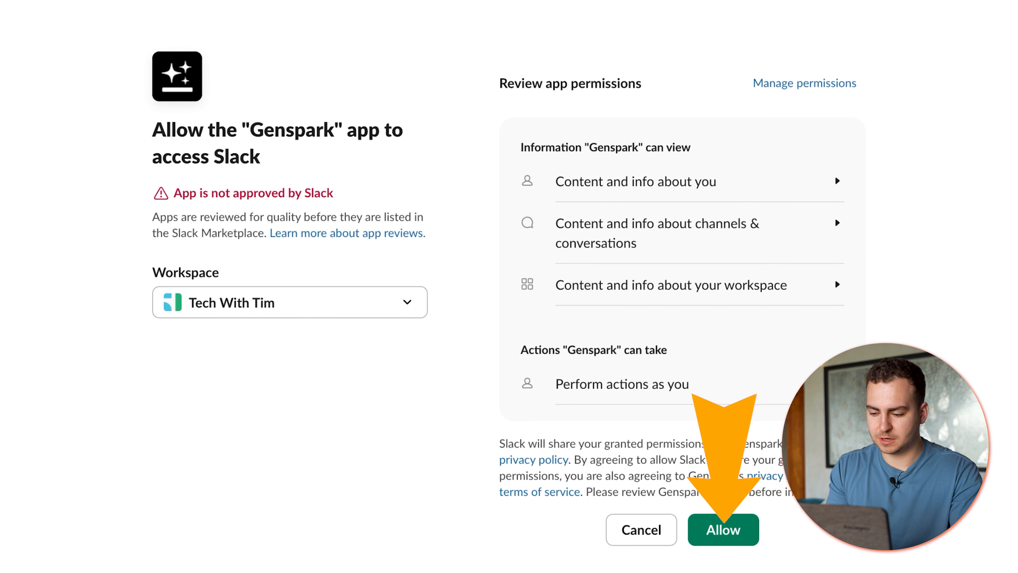
pyautogui.click(725, 530)
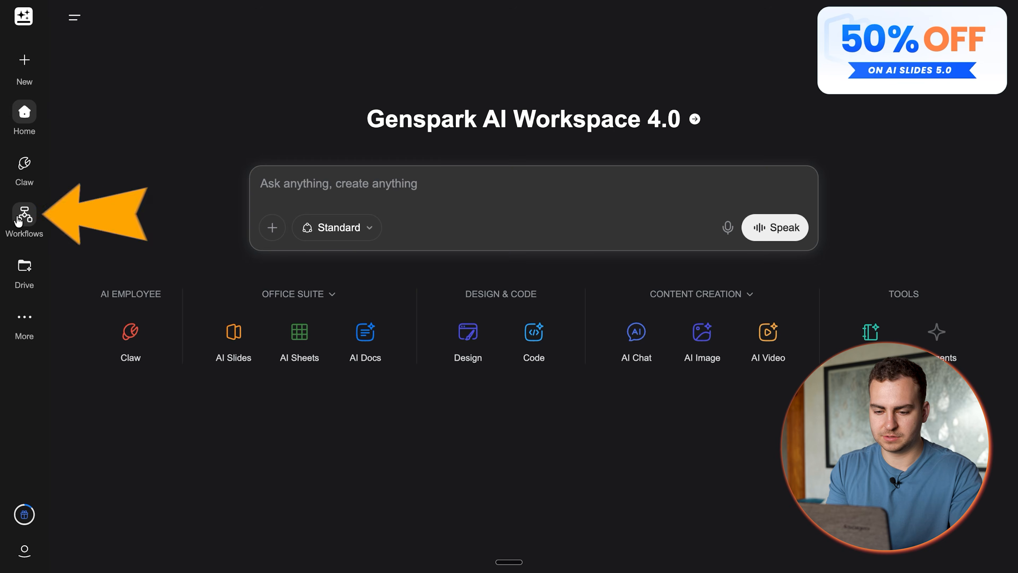
# Submit a custom workflow request to research recently funded companies, rank leads 1 to 5, and send a daily top 5 Slack report with template messages
pyautogui.click(24, 216)
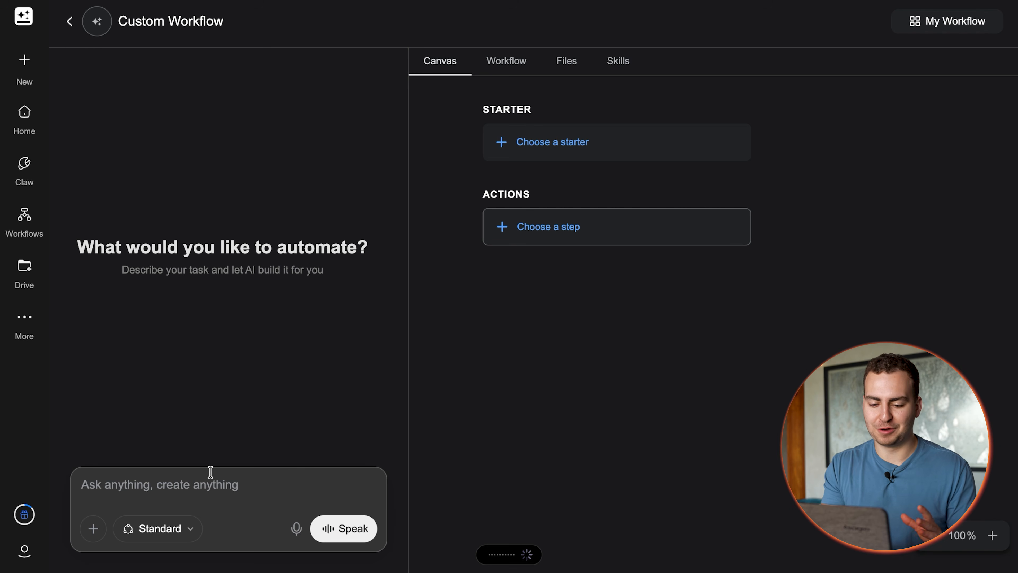
pyautogui.scroll(5, 266, 437)
pyautogui.scroll(-5, 266, 437)
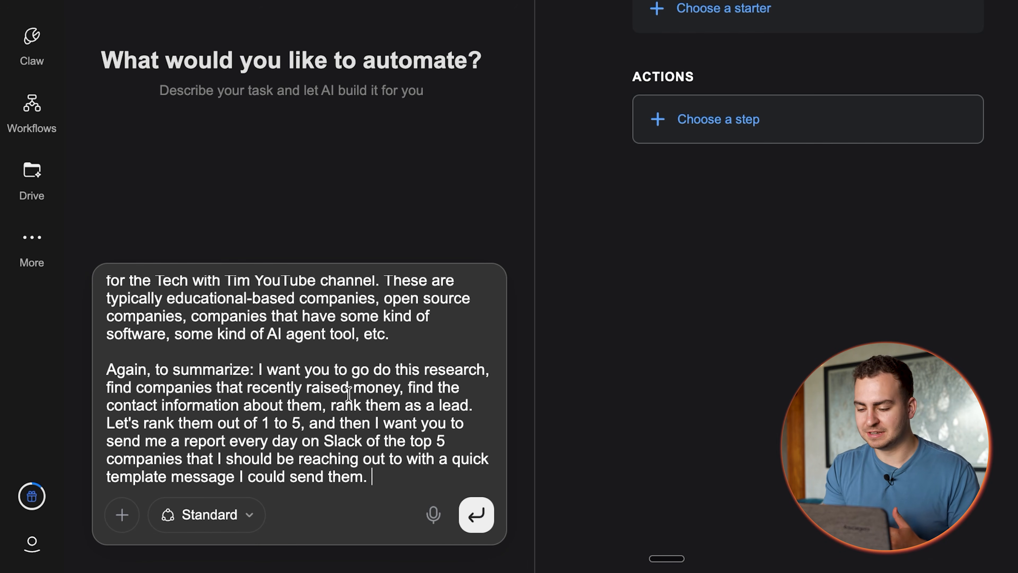
pyautogui.press('Return')
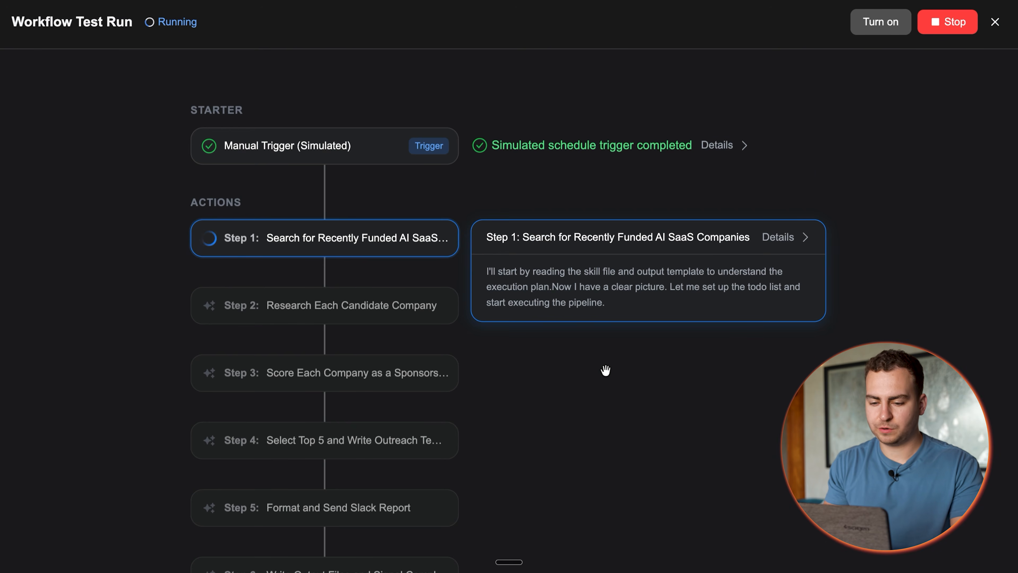
# Follow the lead research workflow's test run through its six actions, from the search for funded AI SaaS companies to the output files
pyautogui.scroll(-3, 605, 370)
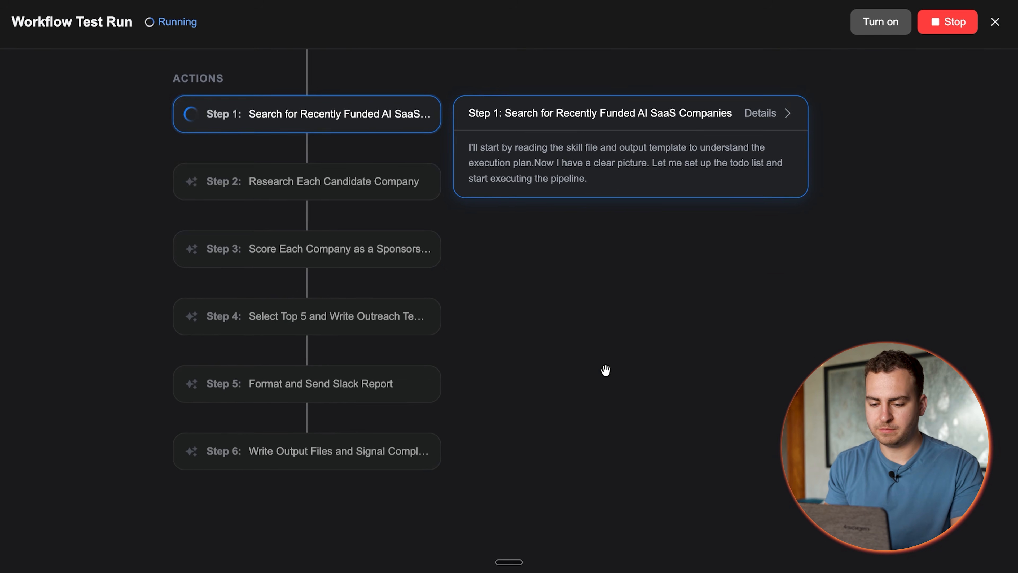
pyautogui.scroll(2, 605, 370)
pyautogui.scroll(3, 490, 290)
pyautogui.scroll(-3, 490, 291)
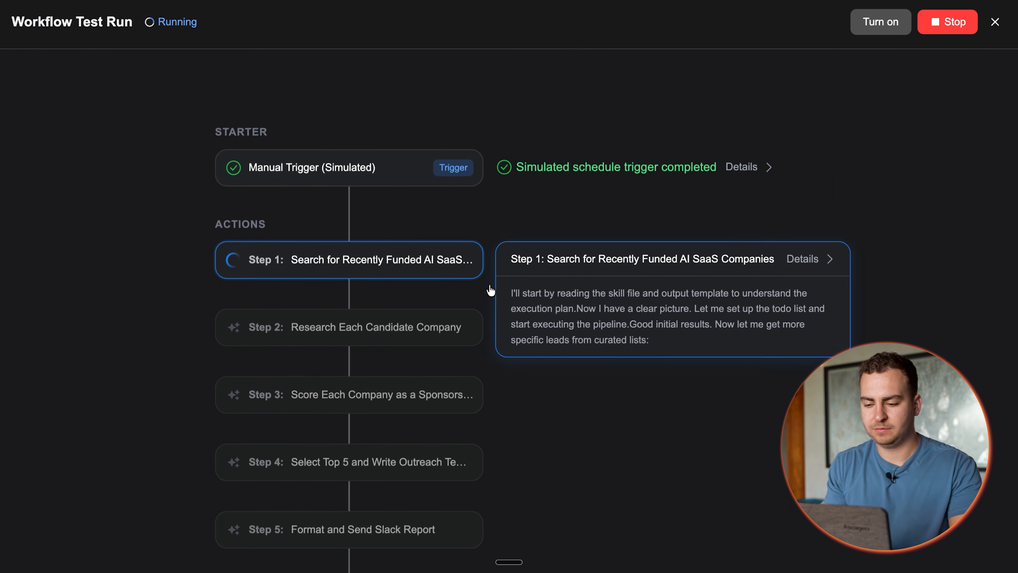
pyautogui.scroll(1, 490, 292)
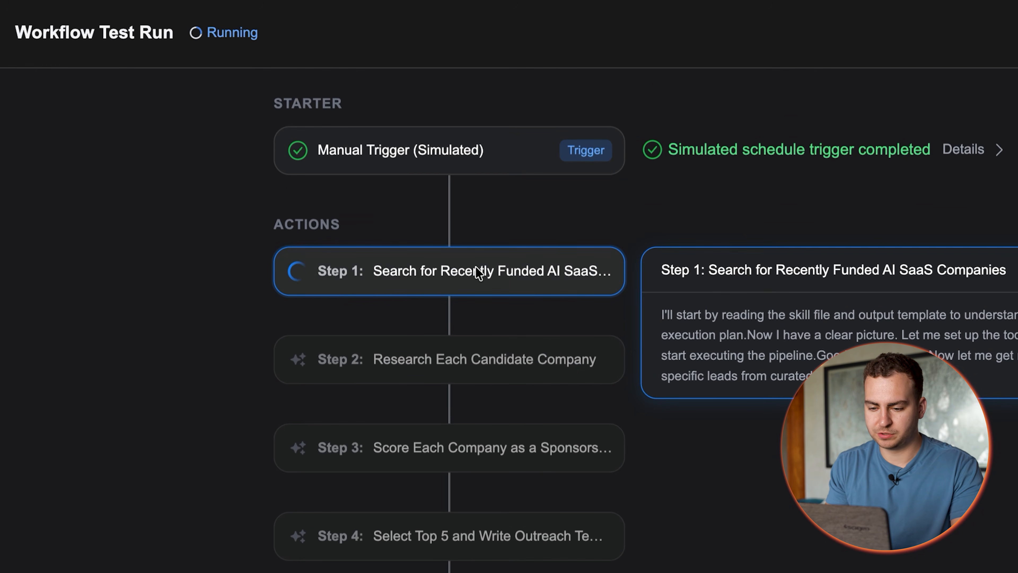
pyautogui.scroll(-2, 537, 274)
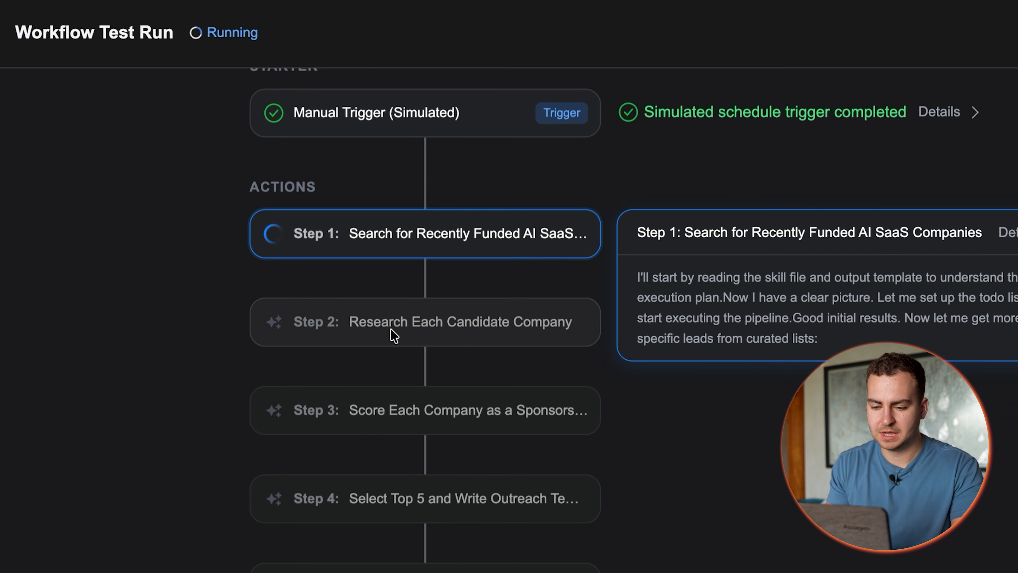
pyautogui.scroll(-2, 521, 321)
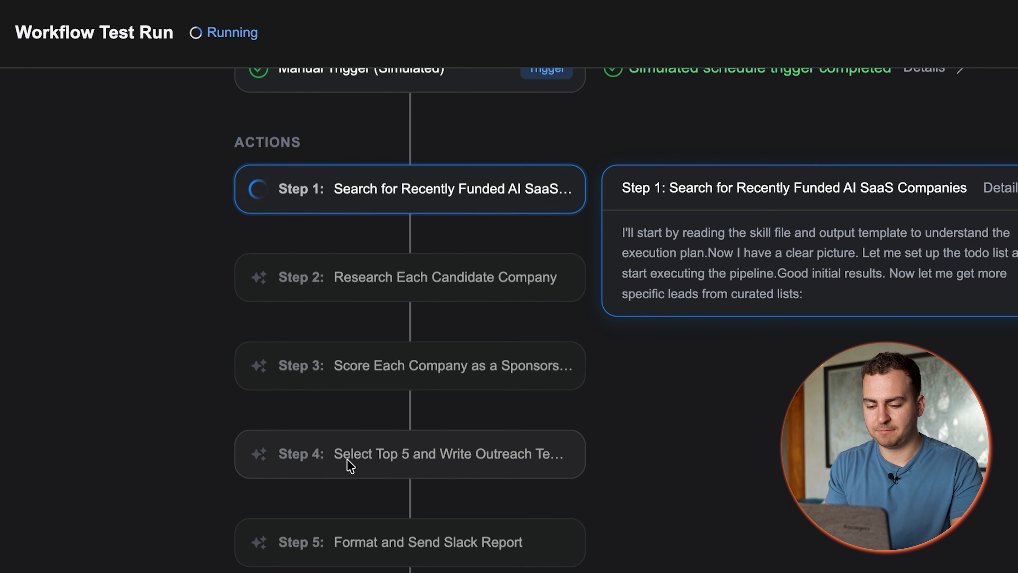
pyautogui.scroll(5, 469, 473)
pyautogui.scroll(-9, 483, 487)
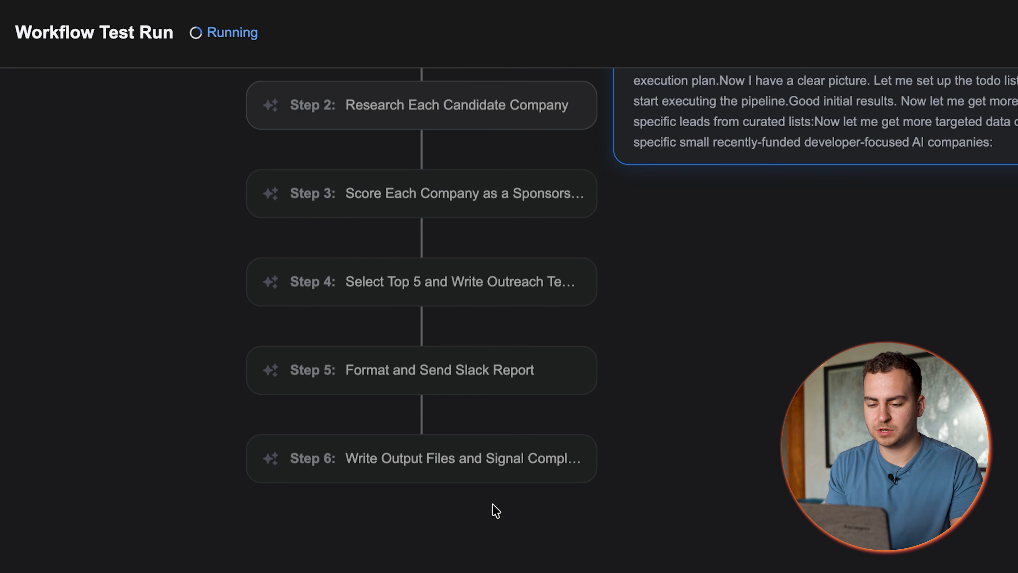
pyautogui.scroll(2, 453, 469)
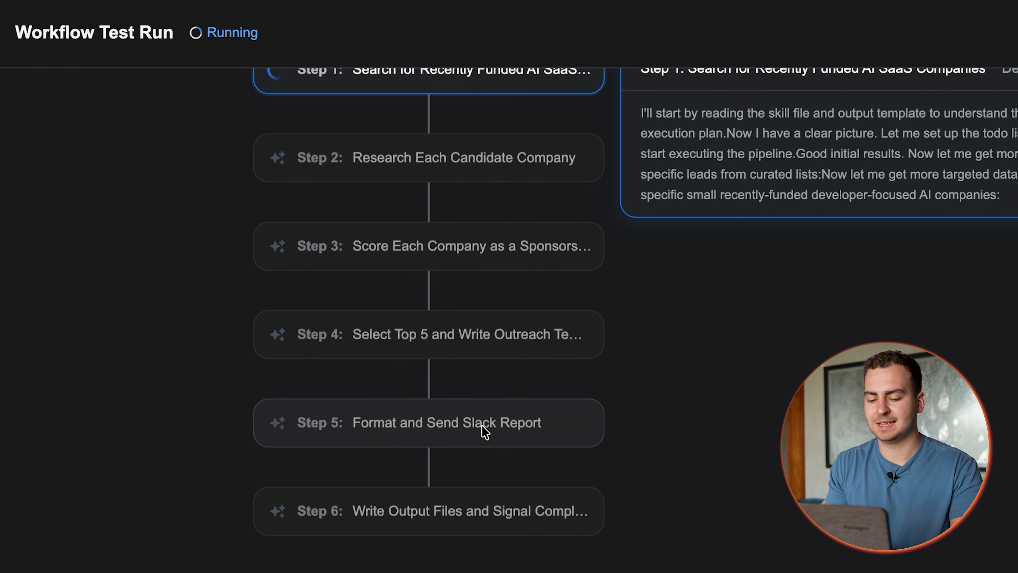
pyautogui.scroll(-1, 448, 501)
pyautogui.scroll(5, 393, 343)
pyautogui.scroll(-10, 464, 344)
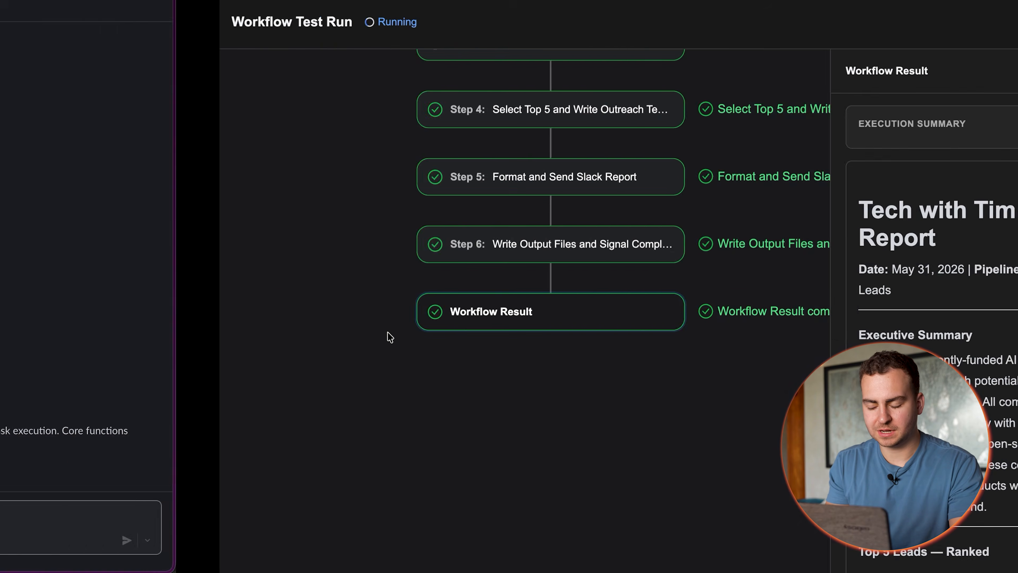
# Read the ranked leads in the workflow result, including each company's score, funding, contact and outreach template
pyautogui.scroll(-3, 785, 268)
pyautogui.scroll(-5, 785, 268)
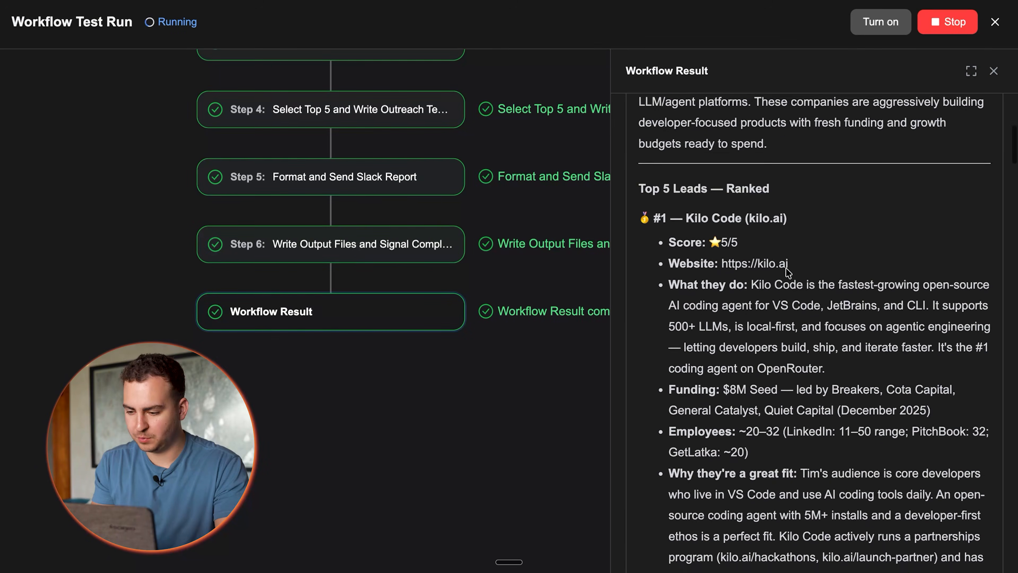
pyautogui.scroll(-18, 697, 191)
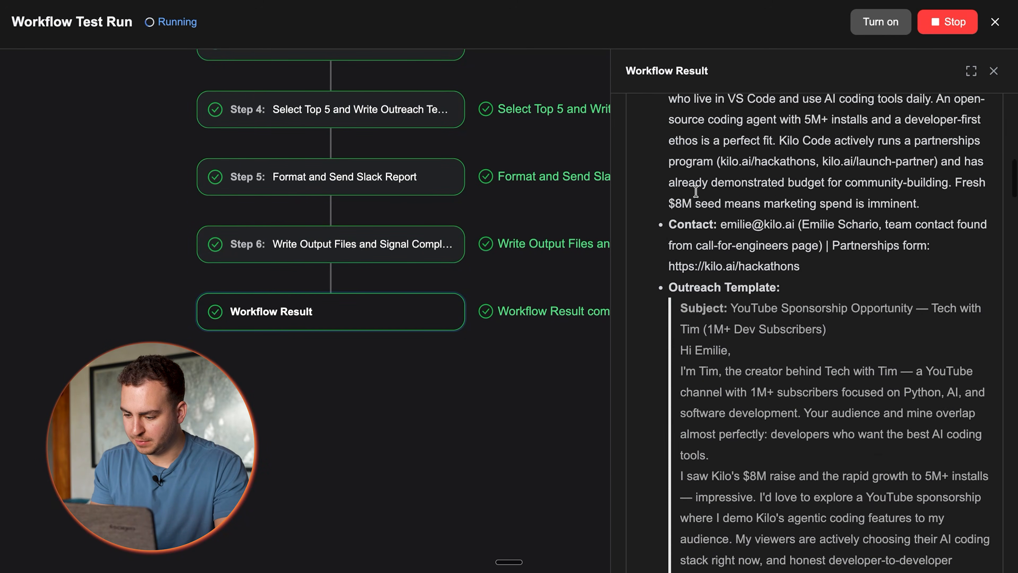
pyautogui.scroll(5, 698, 193)
pyautogui.scroll(-18, 698, 197)
pyautogui.scroll(-18, 745, 202)
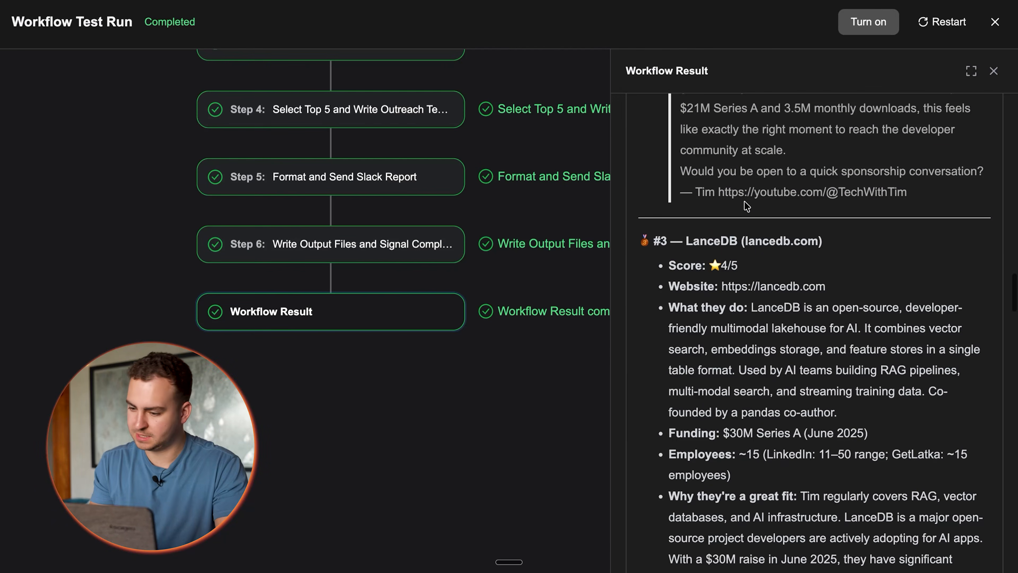
pyautogui.scroll(-18, 746, 206)
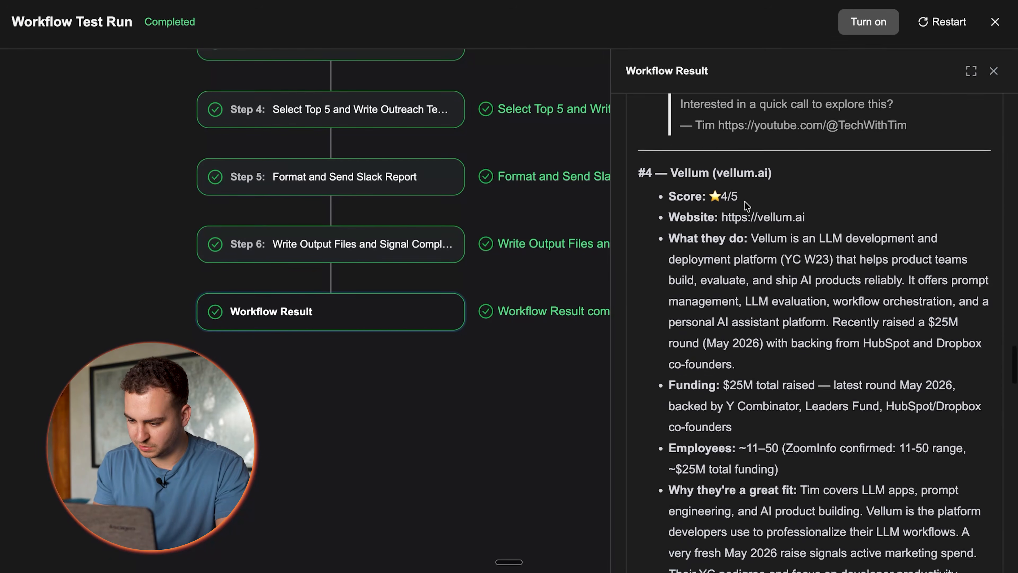
# Review the result's scoring criteria, scoring summary and filtered-out companies, and close the workflow test run
pyautogui.scroll(-15, 744, 201)
pyautogui.scroll(10, 746, 205)
pyautogui.scroll(6, 773, 388)
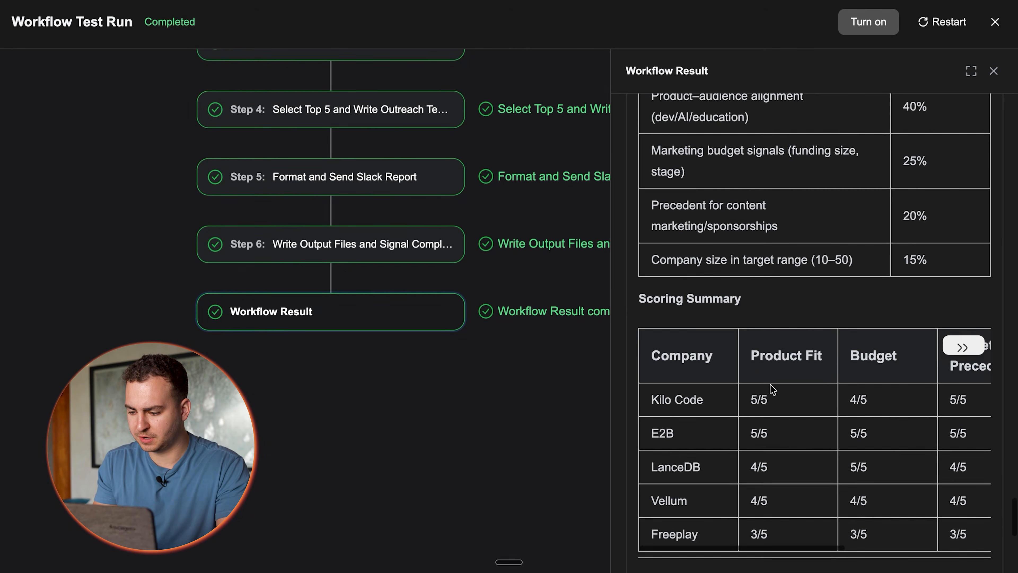
pyautogui.scroll(-12, 782, 273)
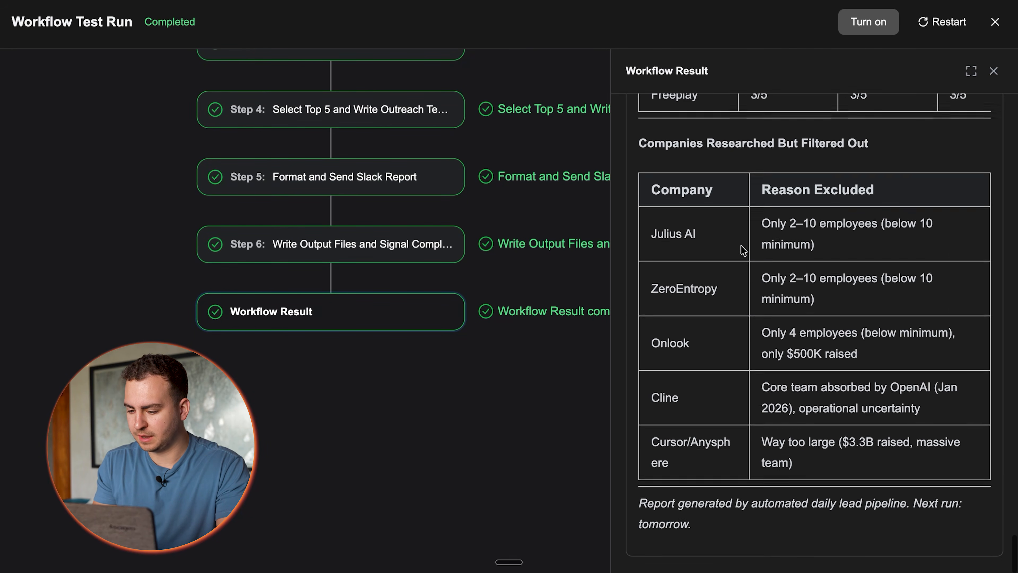
pyautogui.scroll(12, 743, 248)
pyautogui.scroll(10, 742, 245)
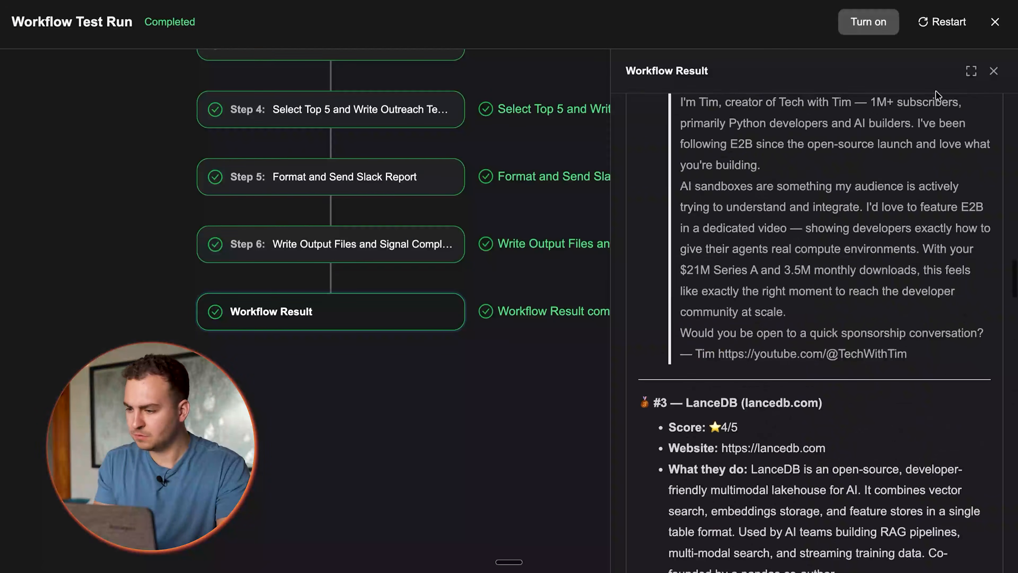
pyautogui.click(994, 70)
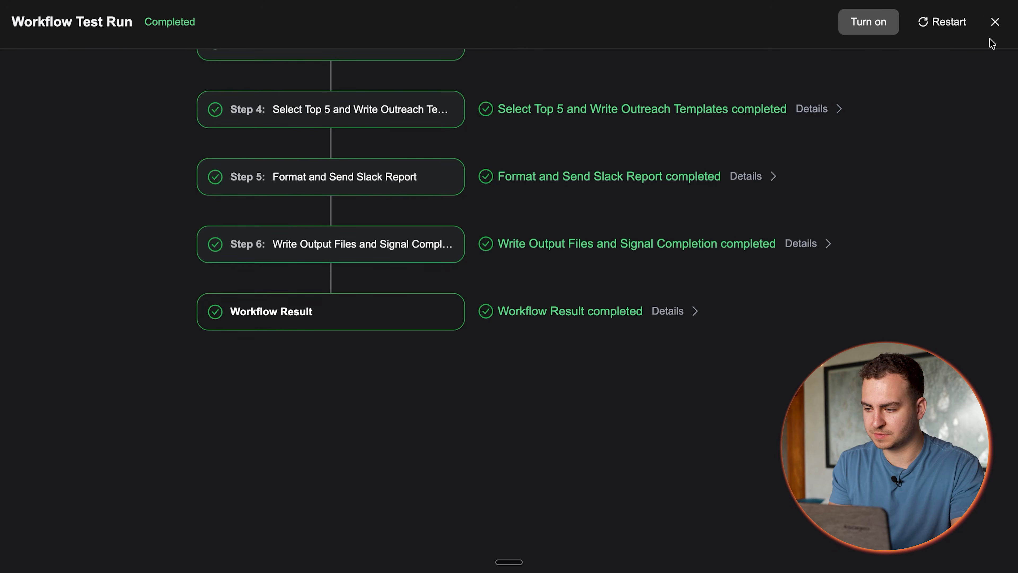
pyautogui.click(995, 22)
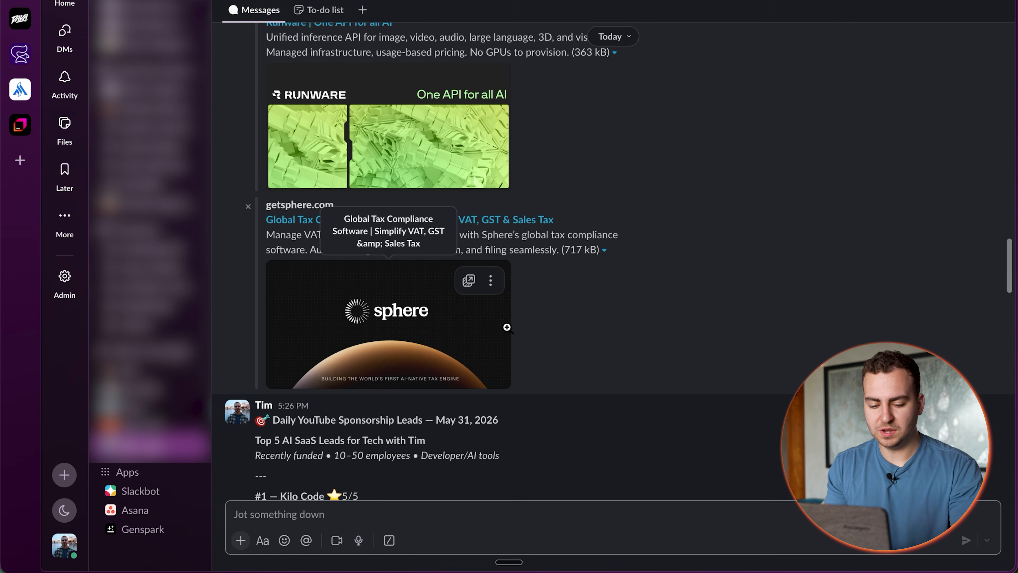
# Read the Daily YouTube Sponsorship Leads message and its outreach templates in Slack, and switch back to the Genspark workflow
pyautogui.scroll(-2, 507, 327)
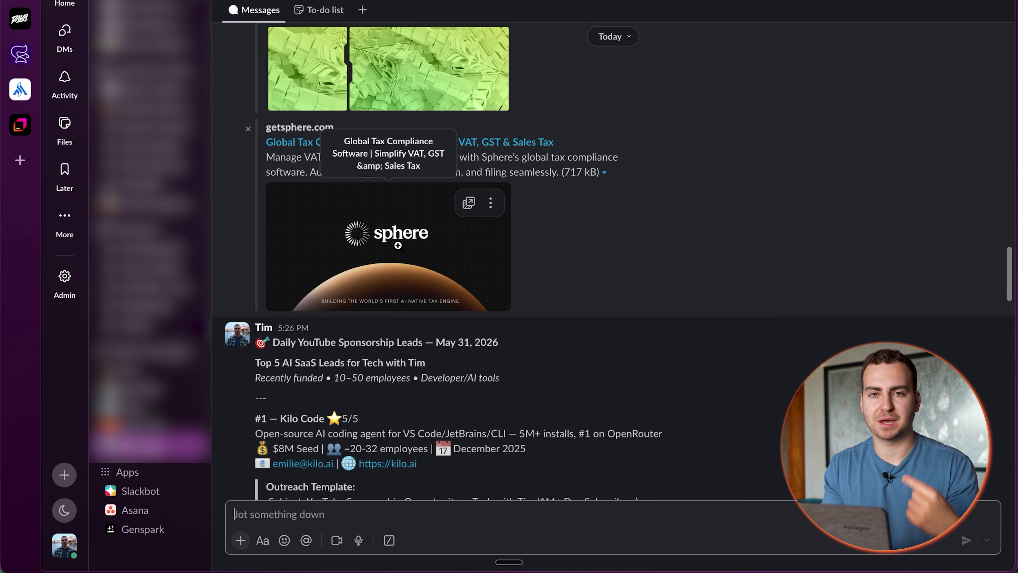
pyautogui.scroll(-6, 398, 245)
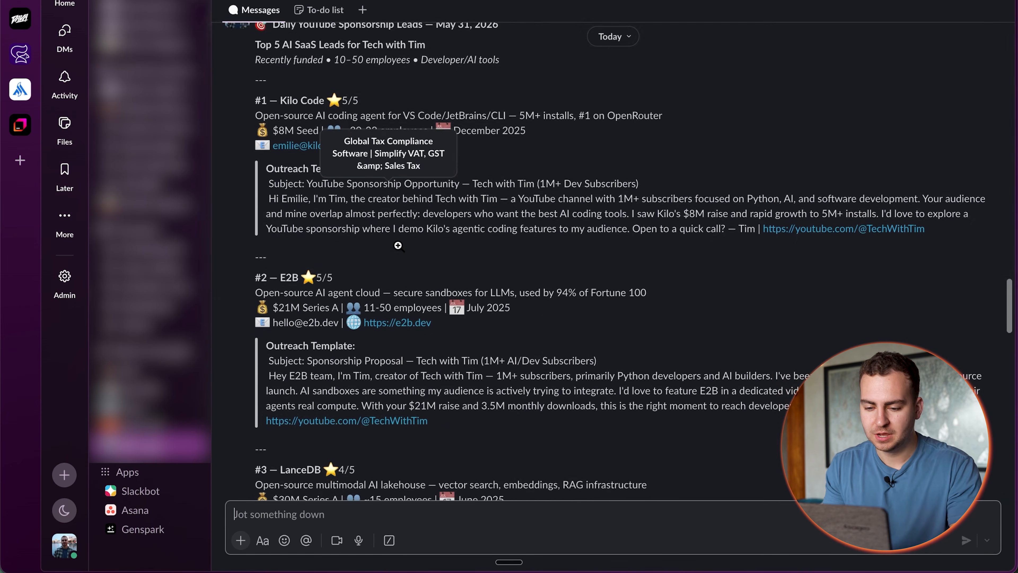
pyautogui.scroll(-15, 288, 140)
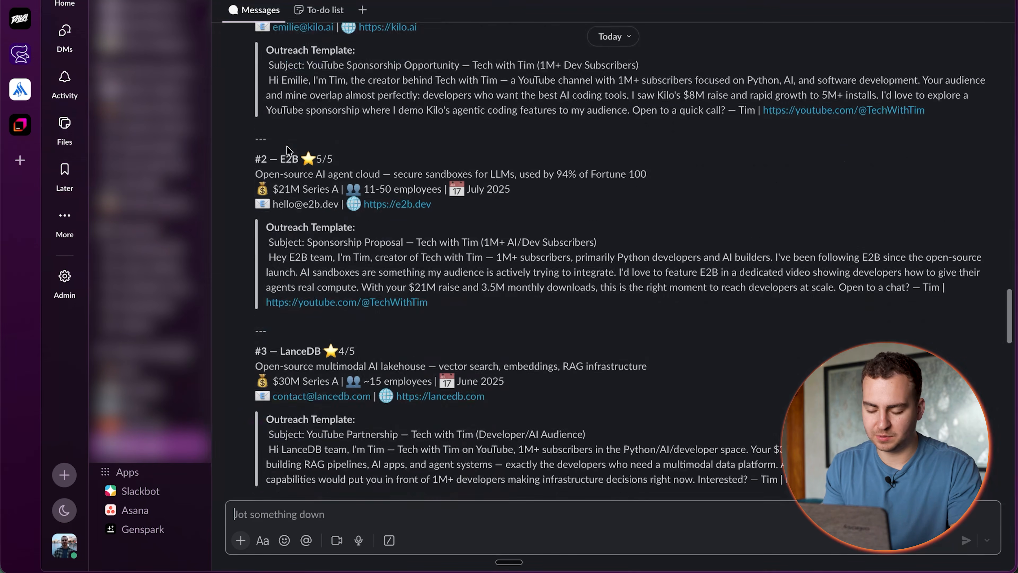
pyautogui.scroll(20, 287, 150)
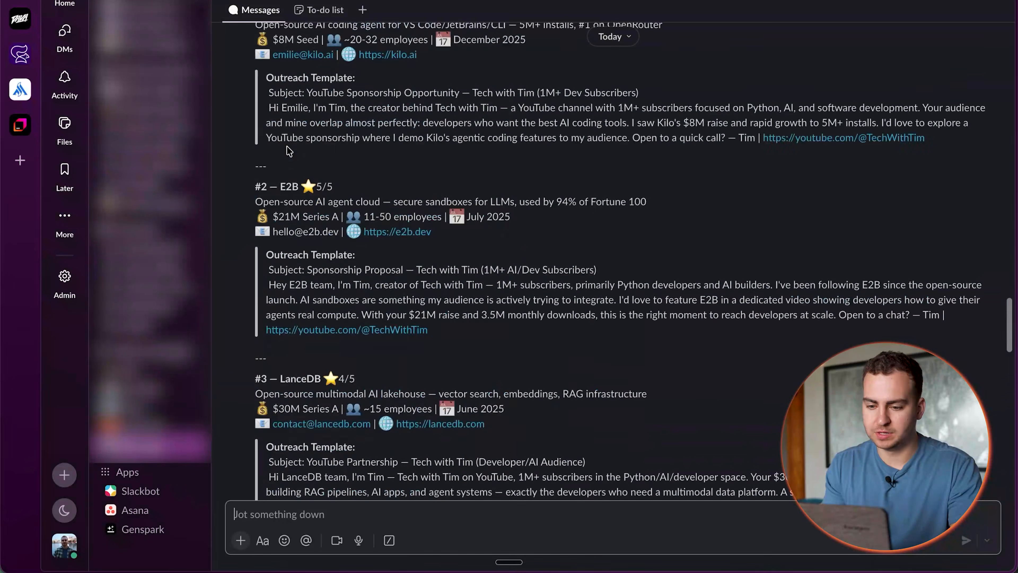
pyautogui.scroll(6, 286, 145)
pyautogui.scroll(-20, 287, 145)
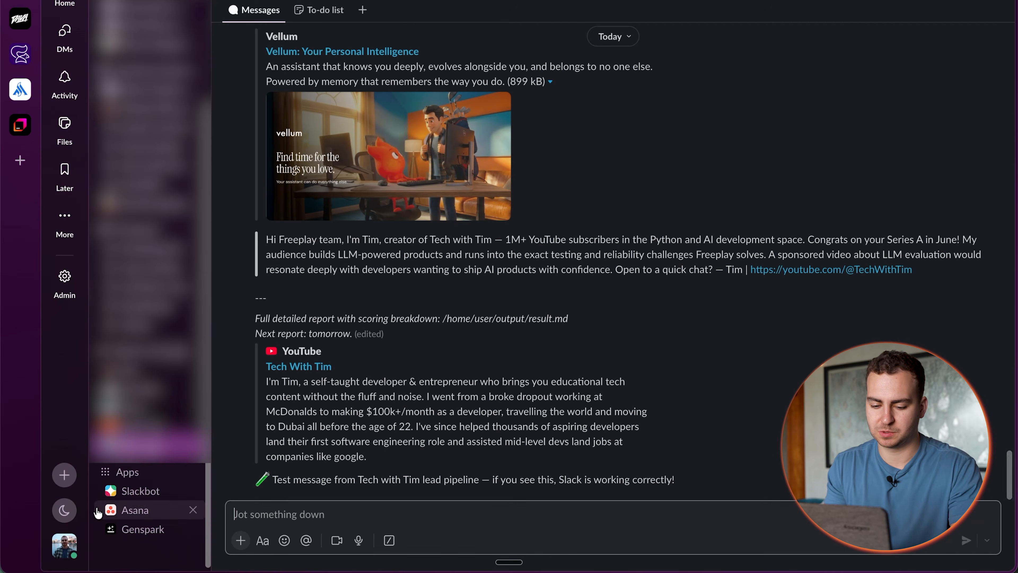
pyautogui.scroll(6, 332, 385)
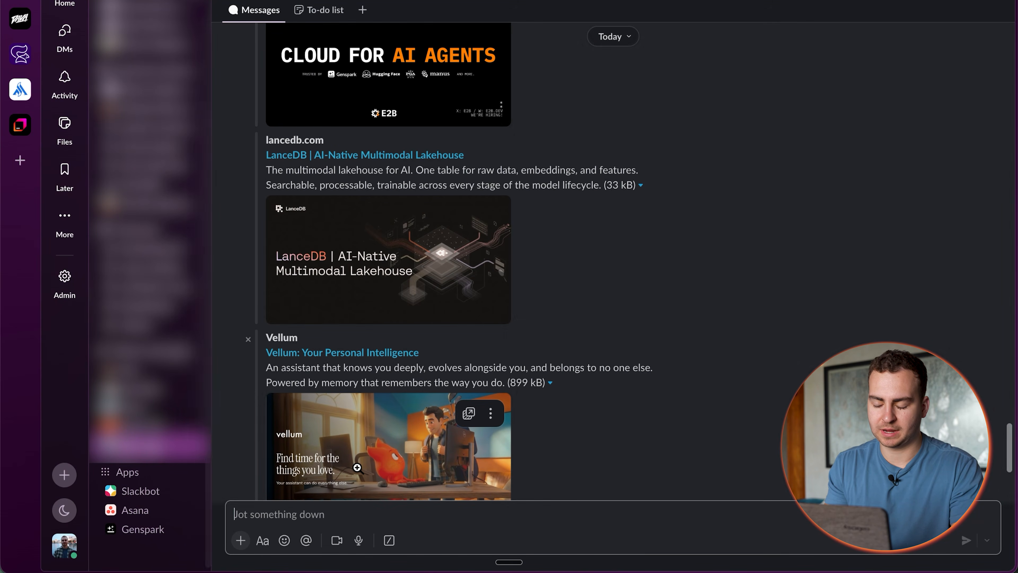
pyautogui.scroll(15, 401, 441)
pyautogui.scroll(3, 358, 472)
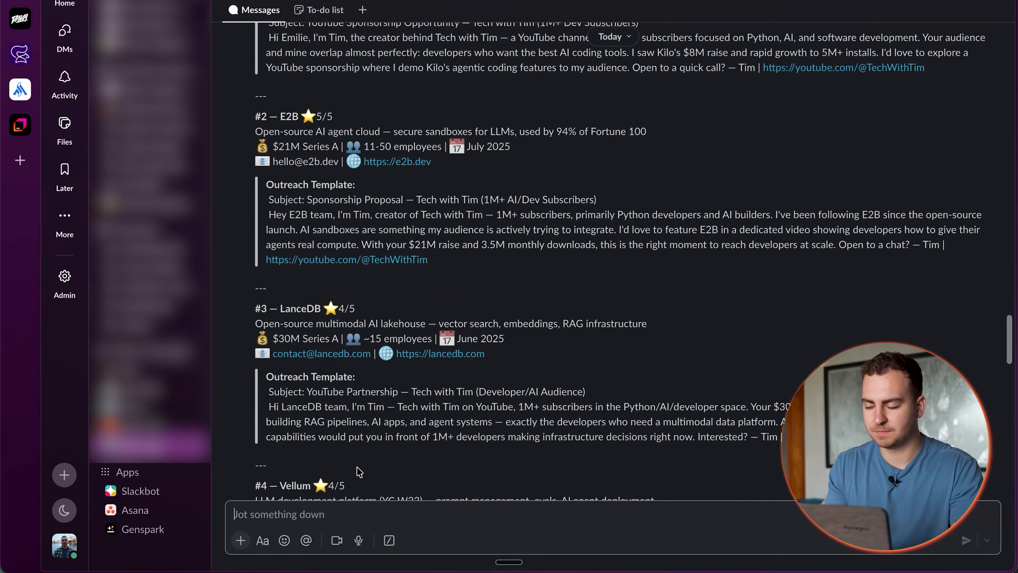
pyautogui.hotkey('ctrl', 'Right')
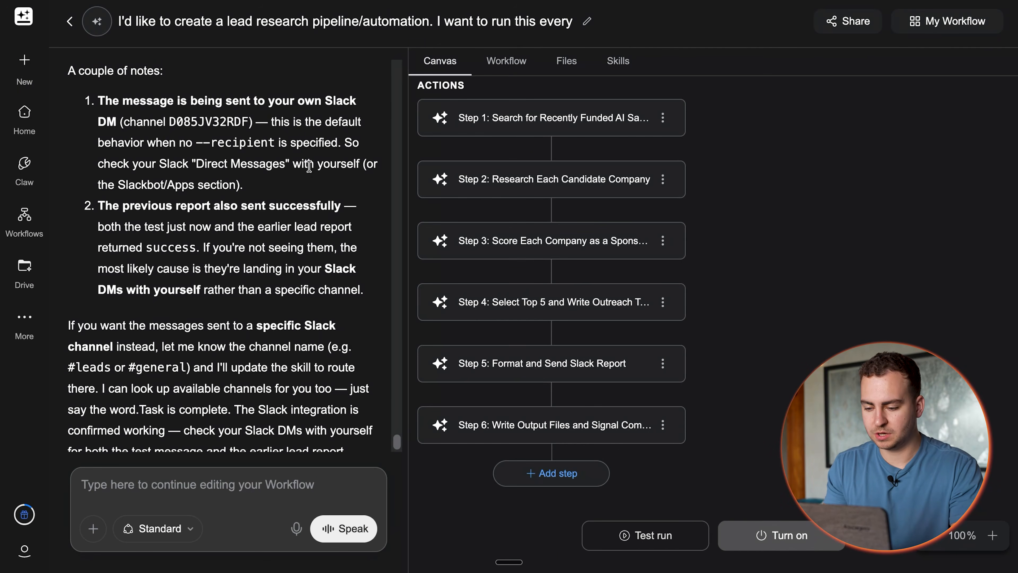